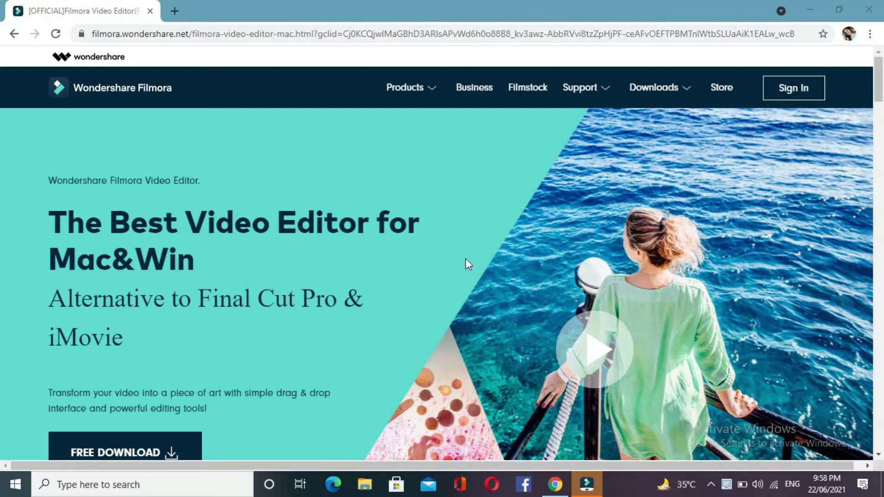
Step: Look over the Filmora download page, minimise the browser and switch to Wondershare Filmora
drag(880, 77, 881, 85)
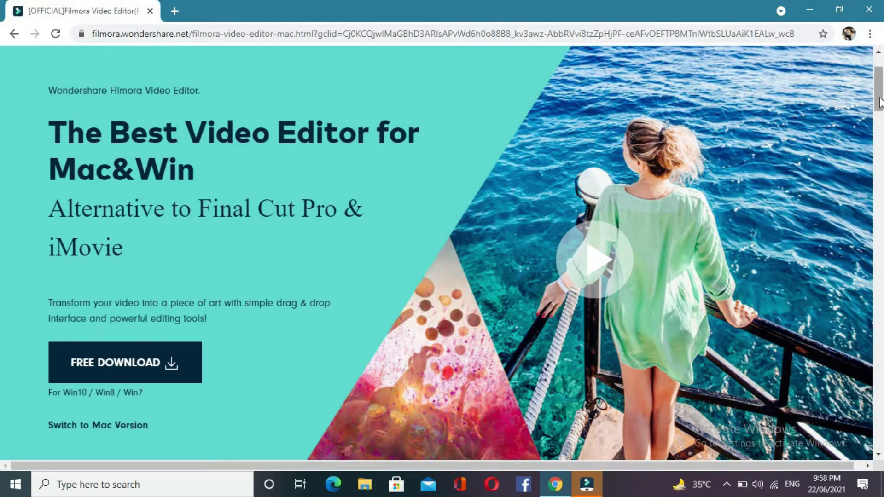
drag(879, 102, 879, 92)
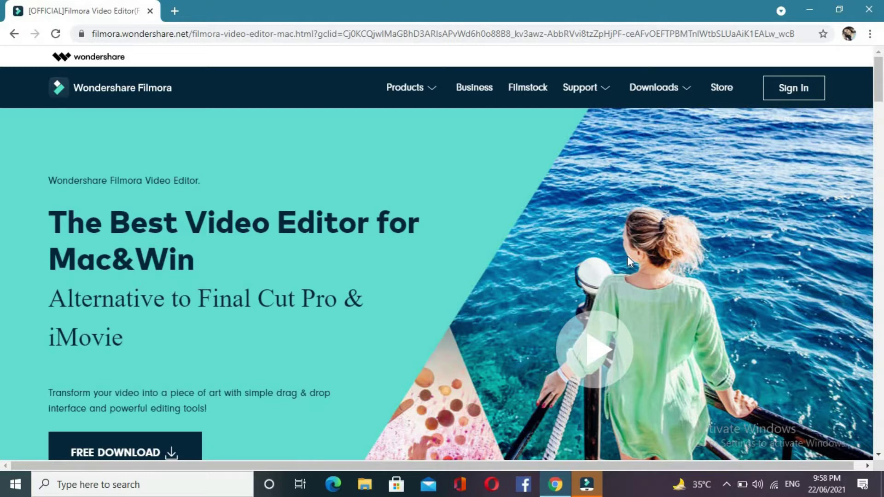
click(810, 11)
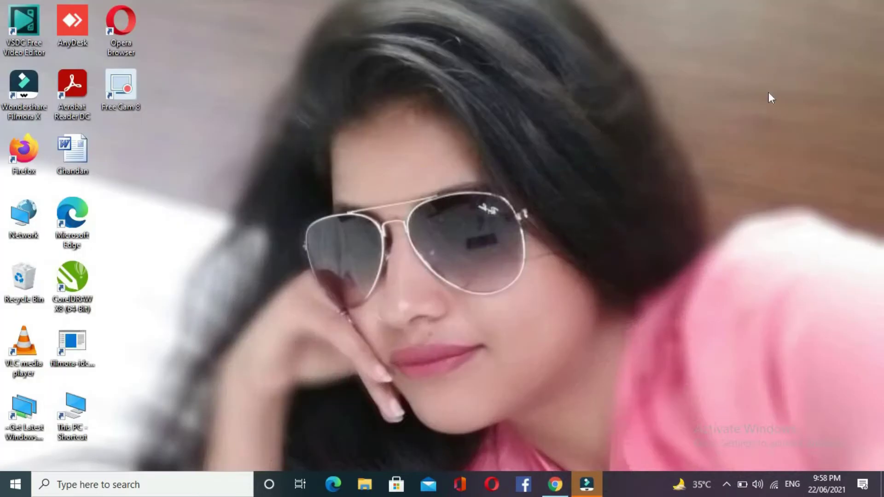
click(578, 491)
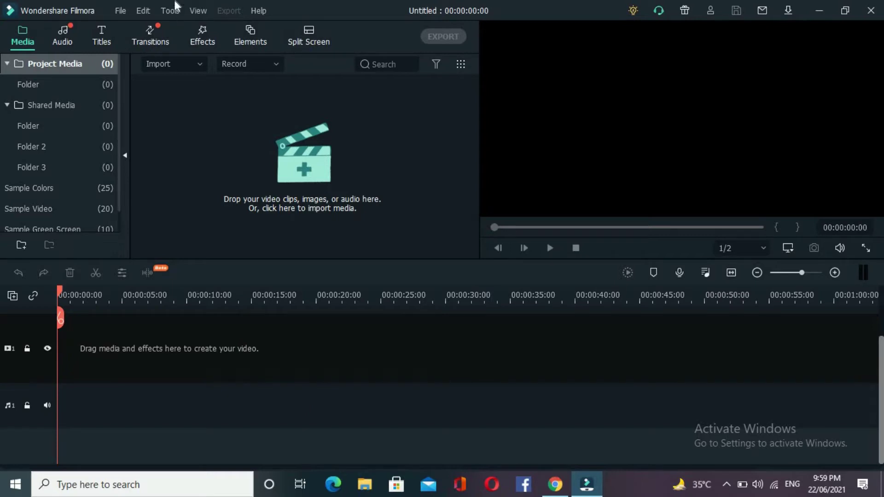
Step: Create a new project with the 16:9 (Widescreen) aspect ratio
click(120, 11)
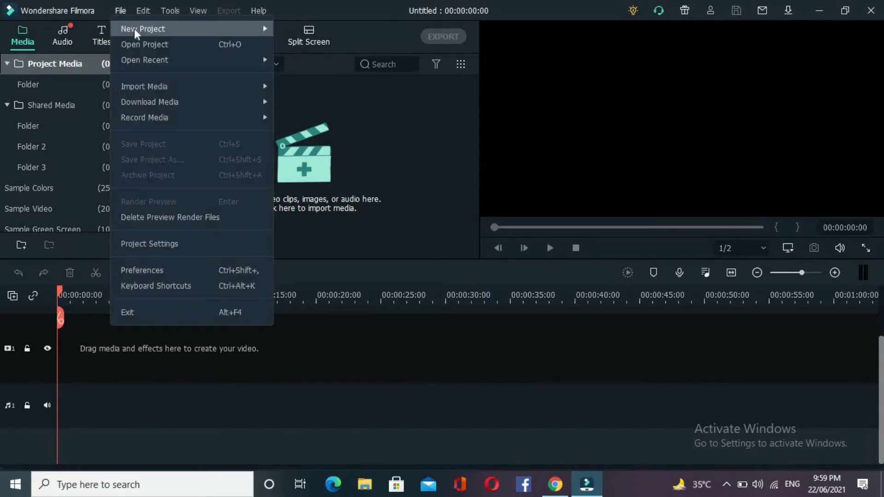
mouse_move(134, 28)
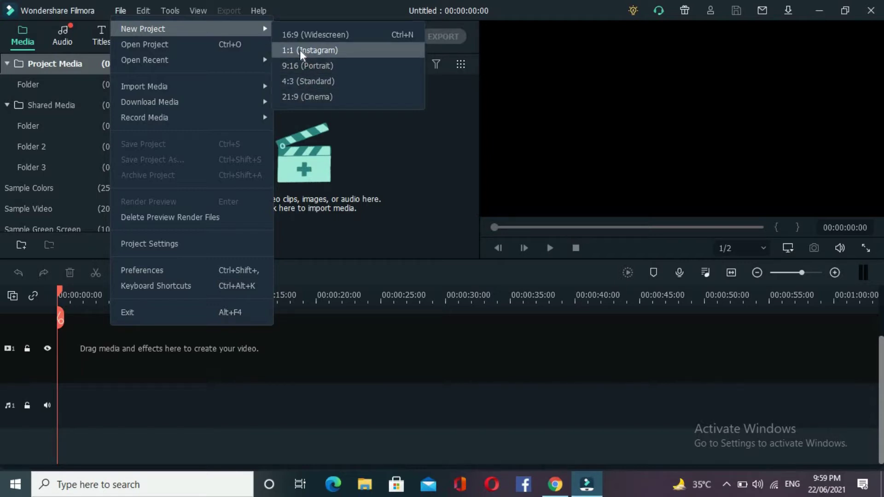
click(297, 35)
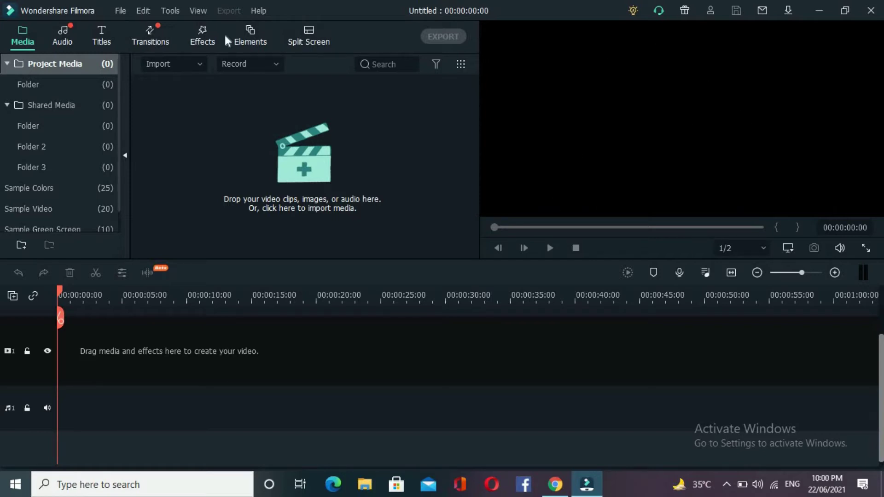
click(120, 10)
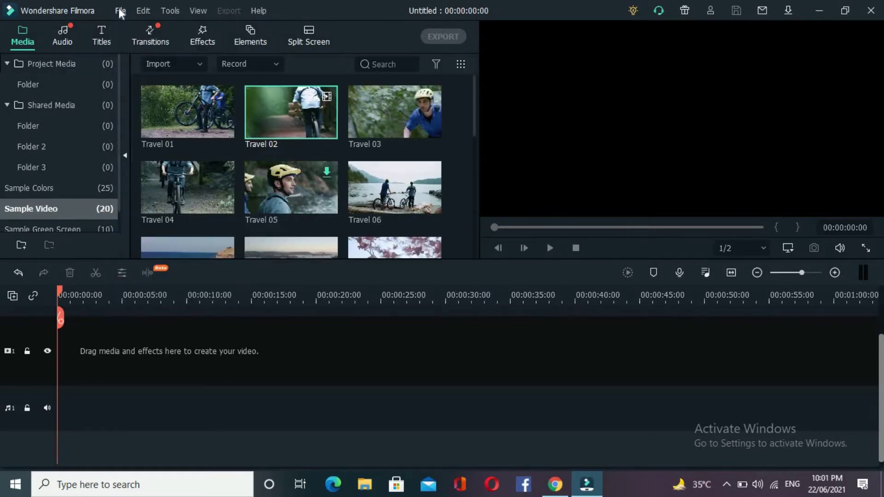
click(120, 12)
mouse_move(173, 29)
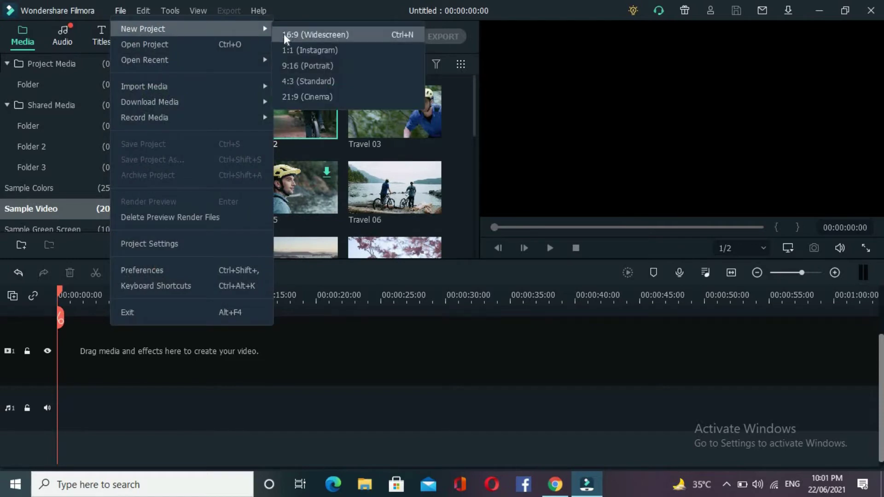
click(300, 35)
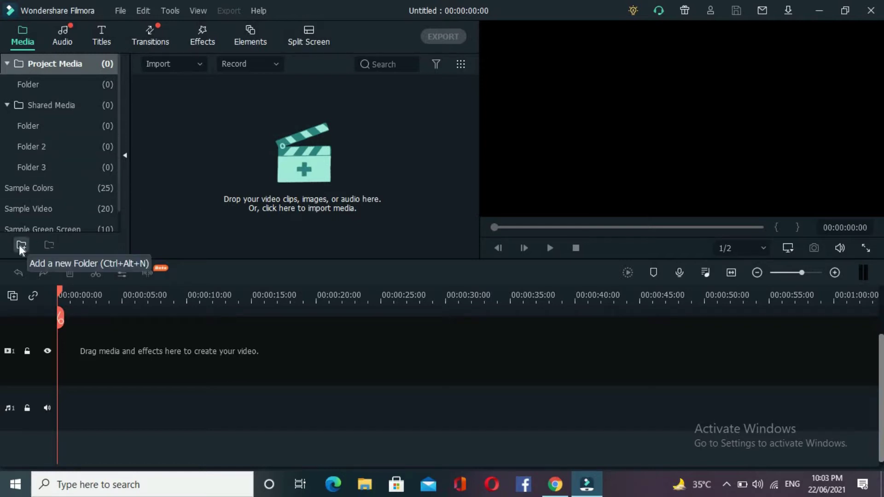
Step: Browse the Sample Colors media and preview the Gradient 3 color
click(36, 193)
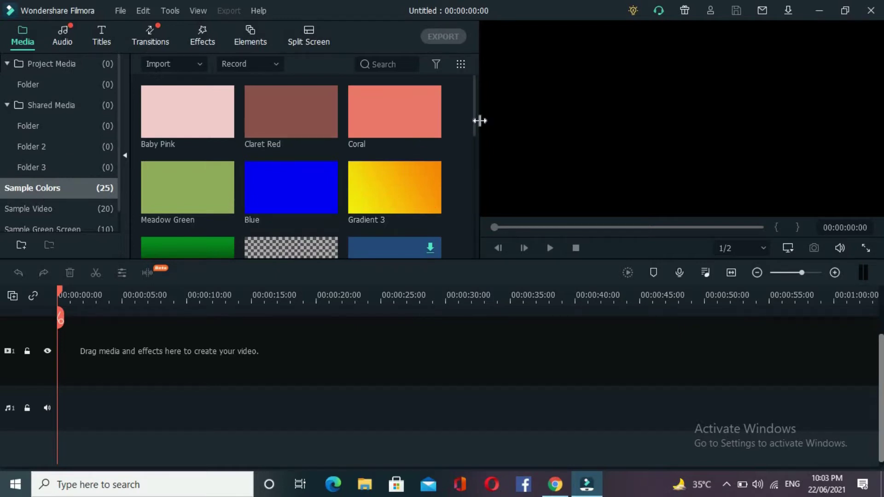
drag(476, 121, 475, 97)
double_click(391, 179)
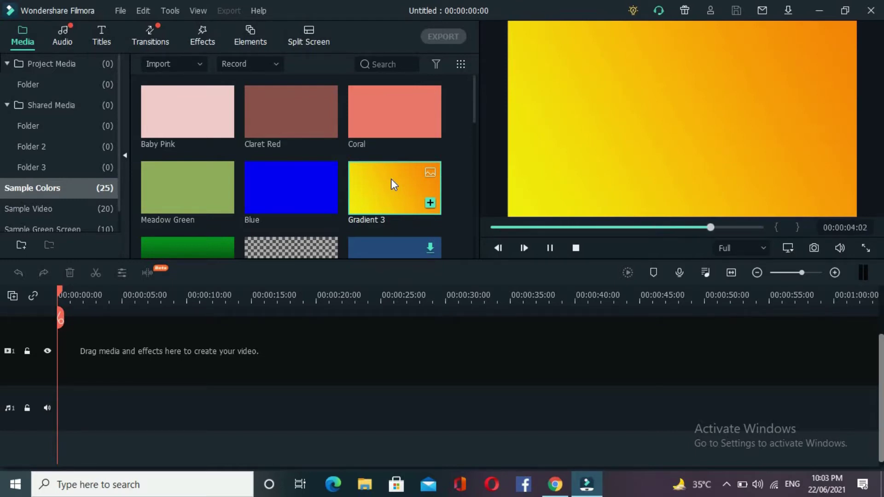
Step: Browse the Sample Video clips and preview Countdown 7 and Travel 02
click(43, 212)
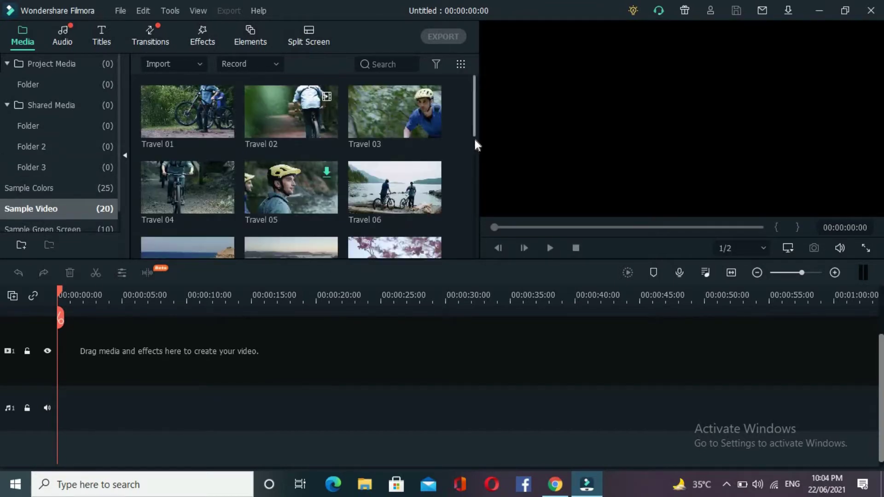
scroll(467, 193, down, 5)
scroll(467, 175, up, 6)
scroll(465, 198, down, 5)
double_click(395, 205)
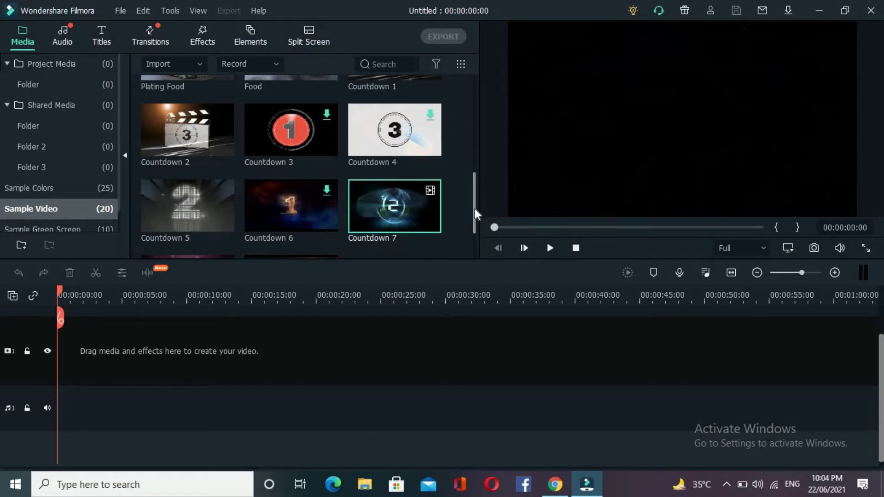
drag(474, 209, 474, 113)
click(300, 103)
double_click(300, 104)
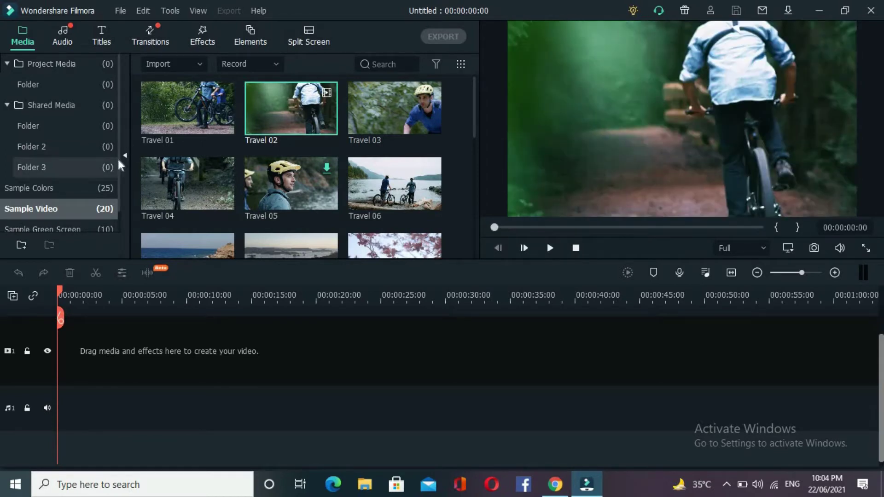
Step: Browse the Sample Green Screen clips and preview the Opening curtain clip
scroll(120, 173, down, 1)
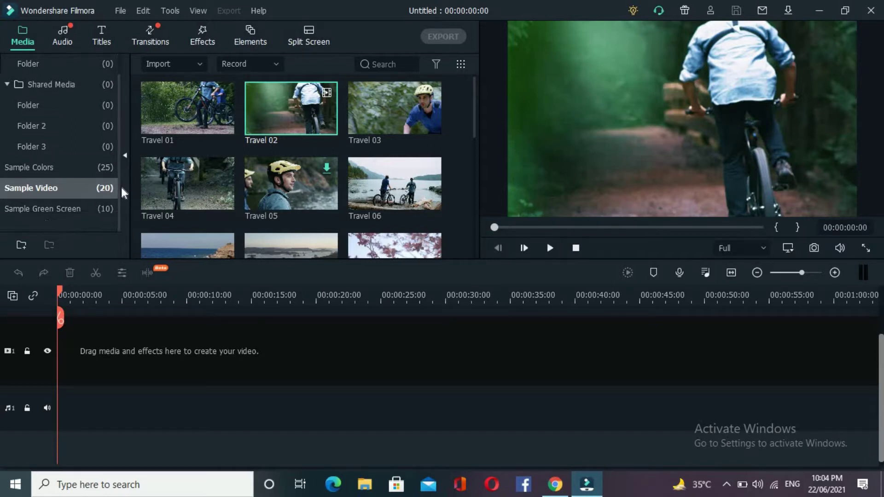
click(43, 209)
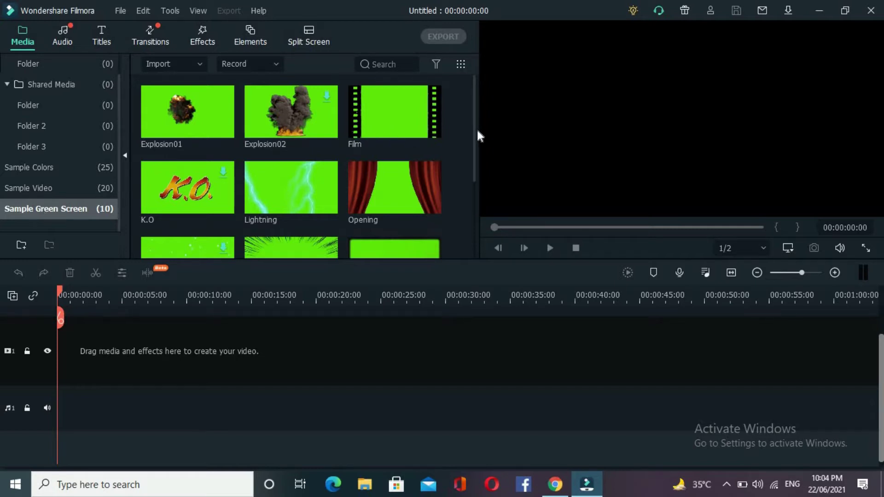
mouse_move(473, 131)
mouse_down()
mouse_move(476, 192)
mouse_move(471, 123)
mouse_up()
double_click(388, 180)
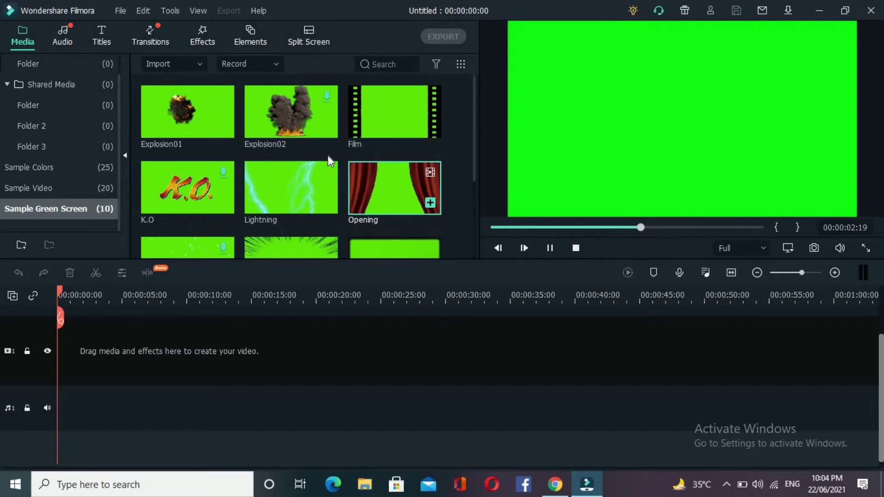
Step: Browse the Young & Bright audio tracks, preview the Verve track and pause its playback
click(62, 40)
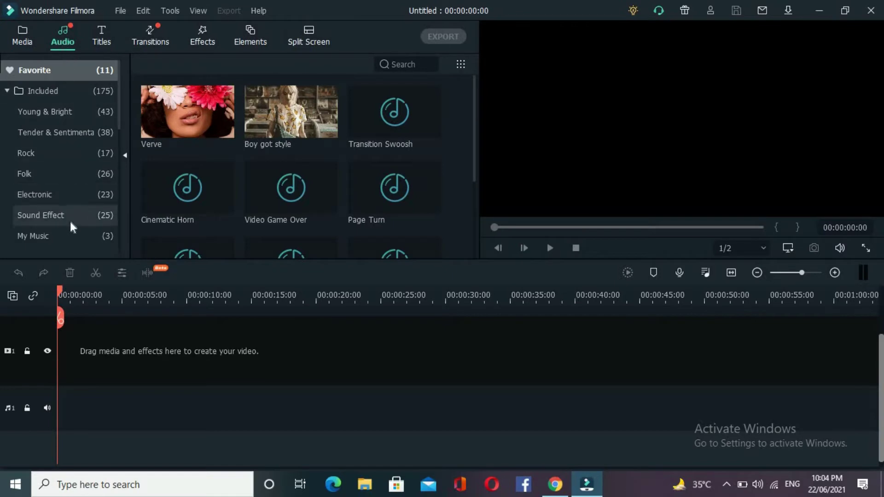
click(84, 110)
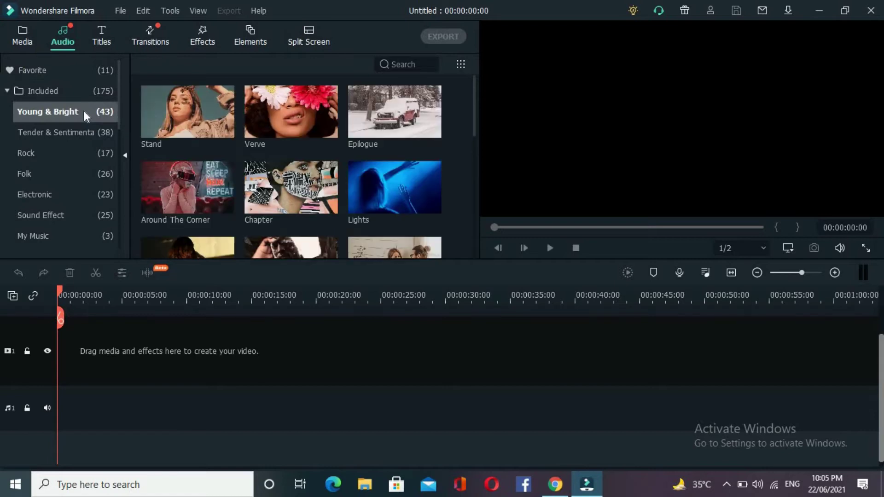
drag(473, 117, 473, 216)
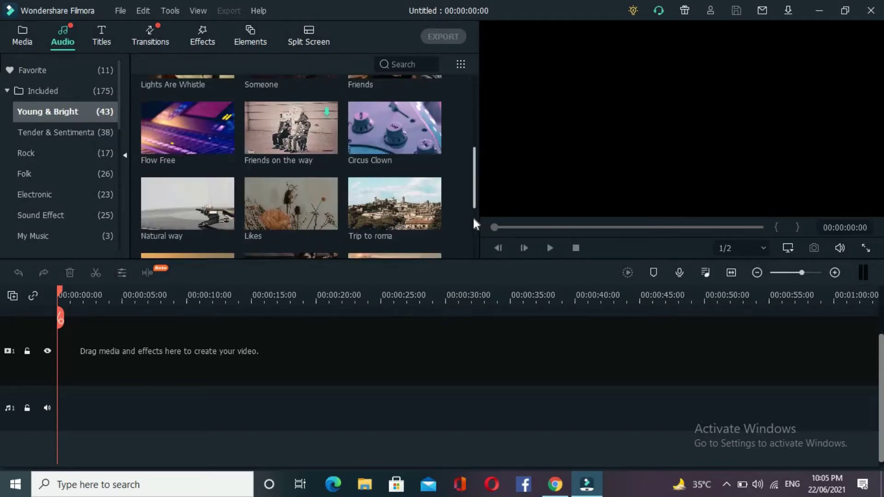
scroll(467, 115, up, 5)
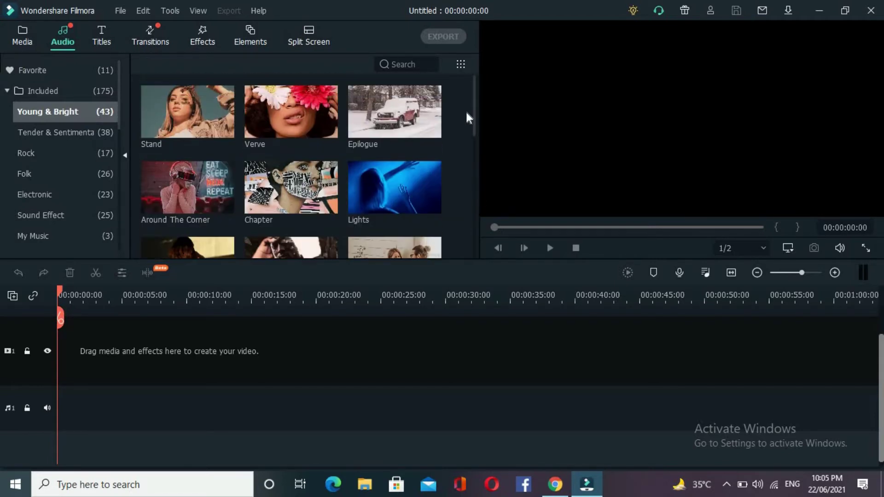
click(267, 114)
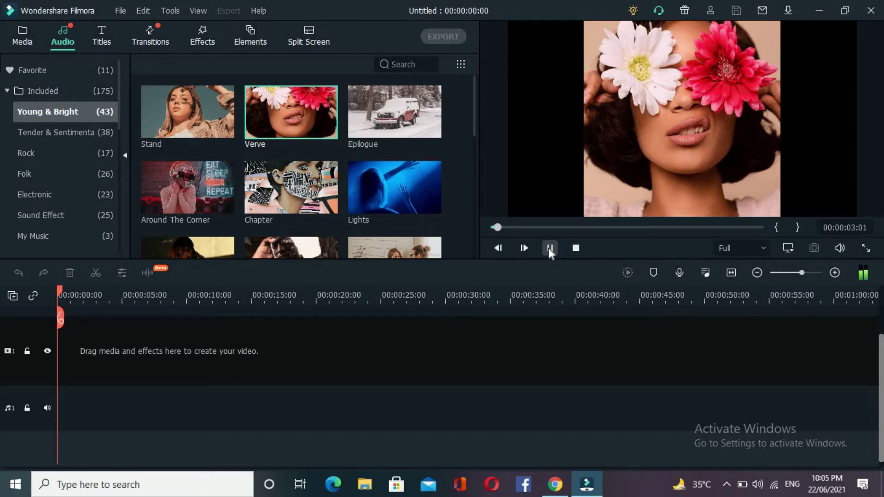
click(549, 247)
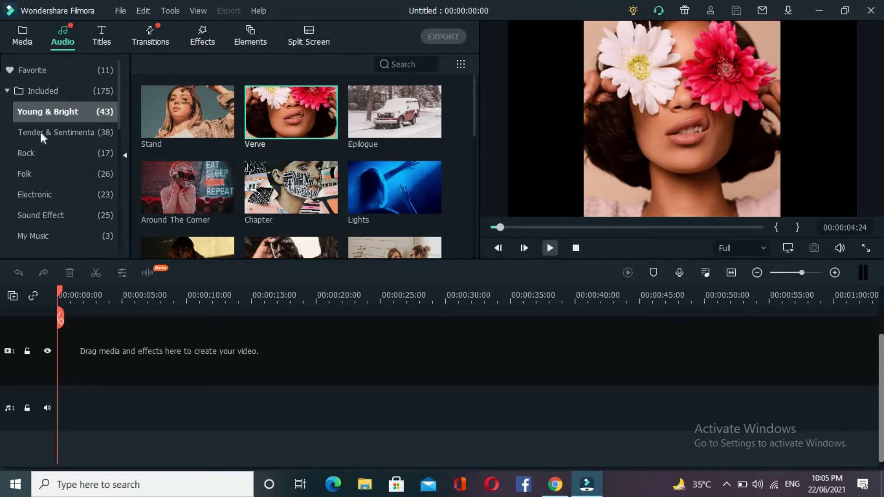
Step: Look through the Tender & Sentimental, Rock, Electronic, Sound Effect and My Music audio categories
click(27, 151)
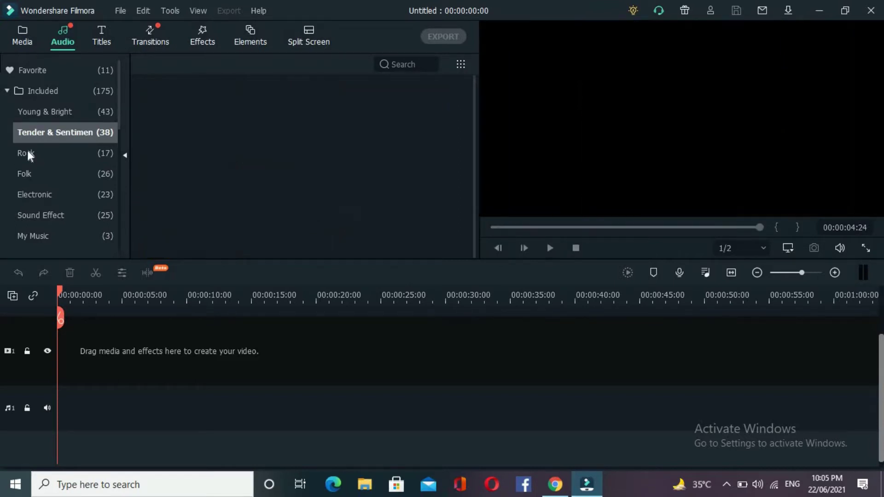
drag(475, 112, 476, 178)
click(35, 195)
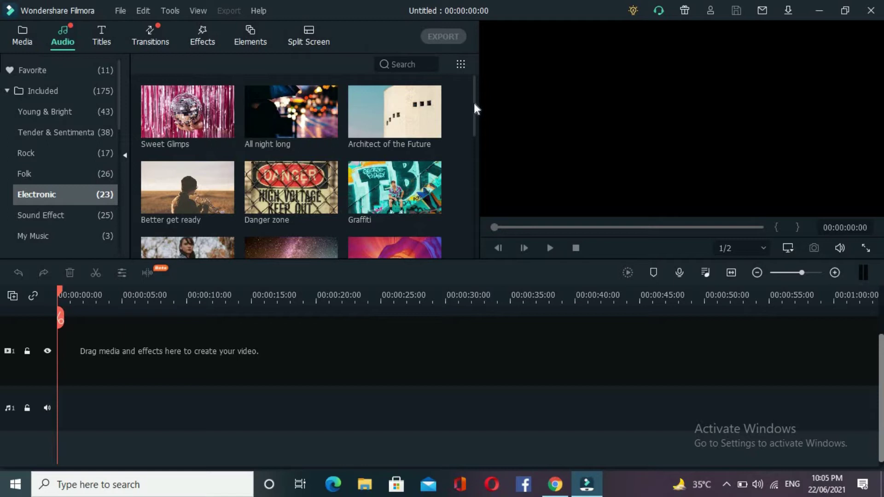
drag(474, 103, 476, 192)
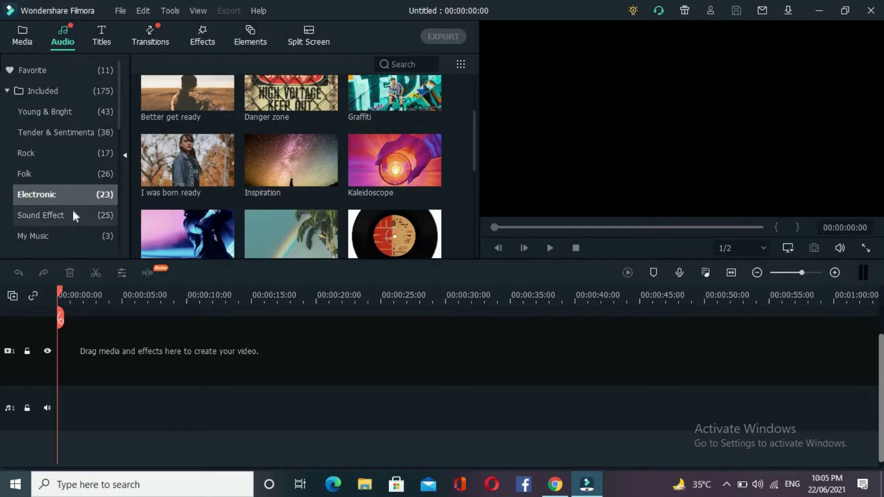
click(73, 211)
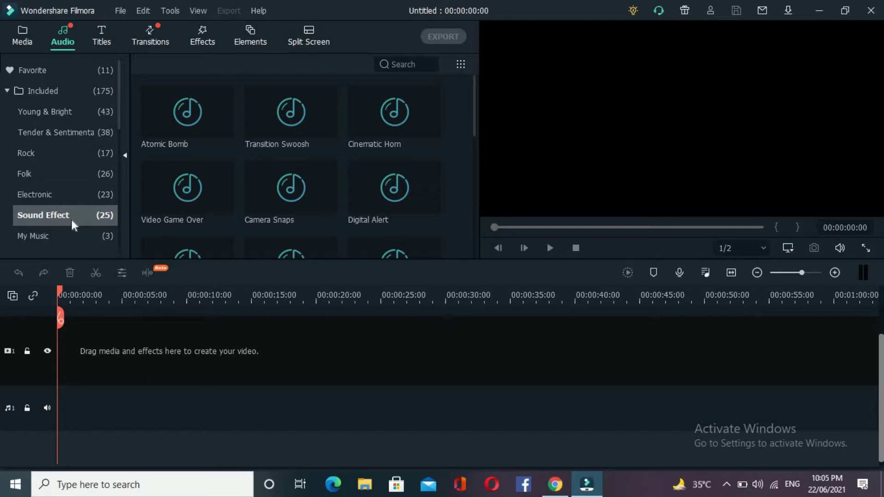
click(64, 237)
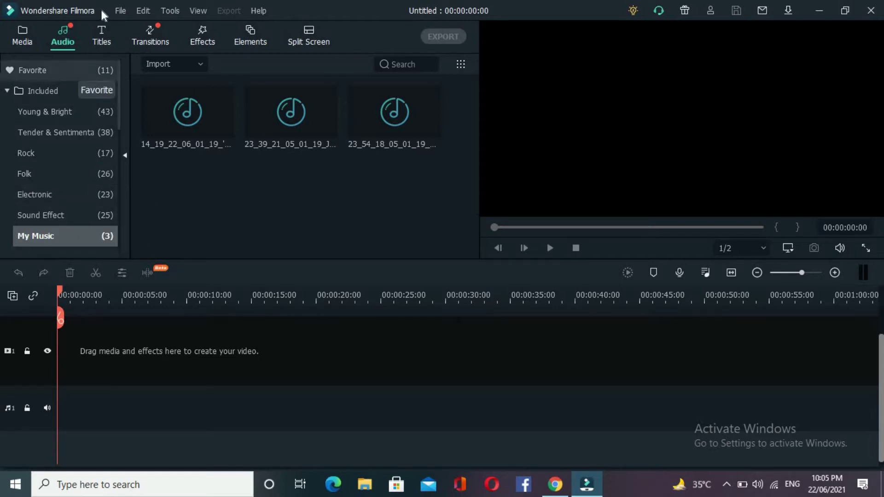
Step: Browse the Openers title templates and show Opener 10 in the preview
click(103, 40)
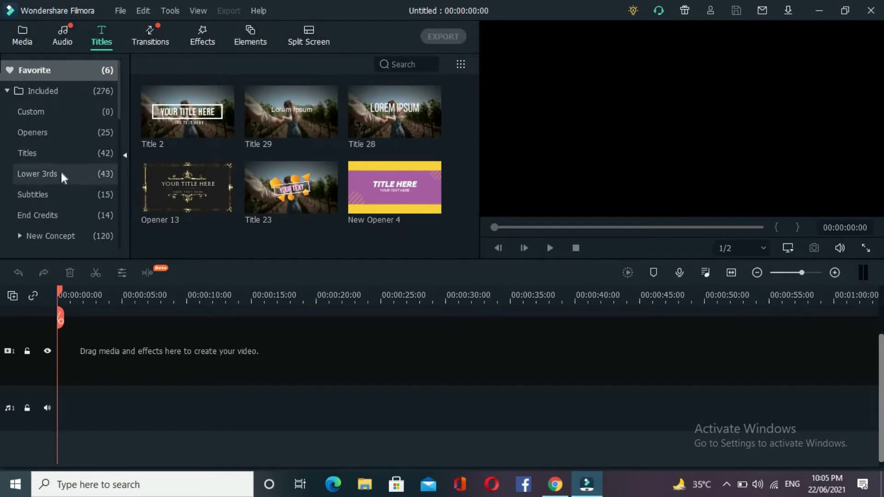
click(51, 134)
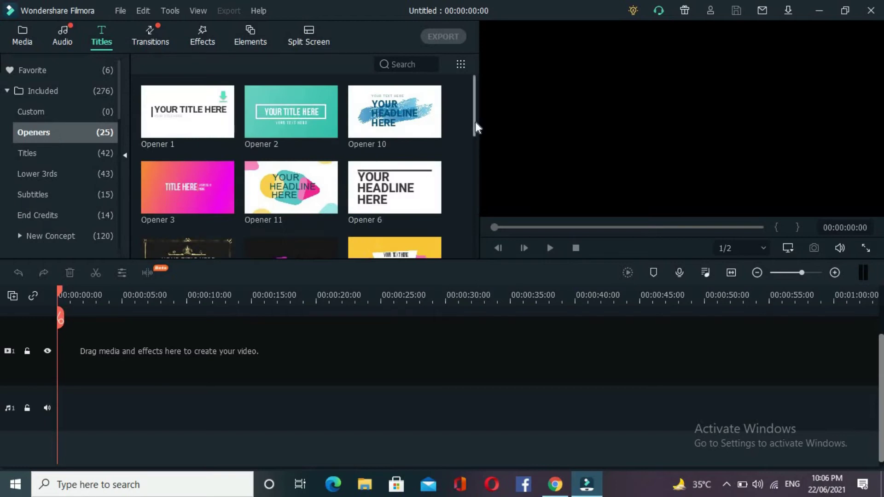
drag(476, 122, 466, 106)
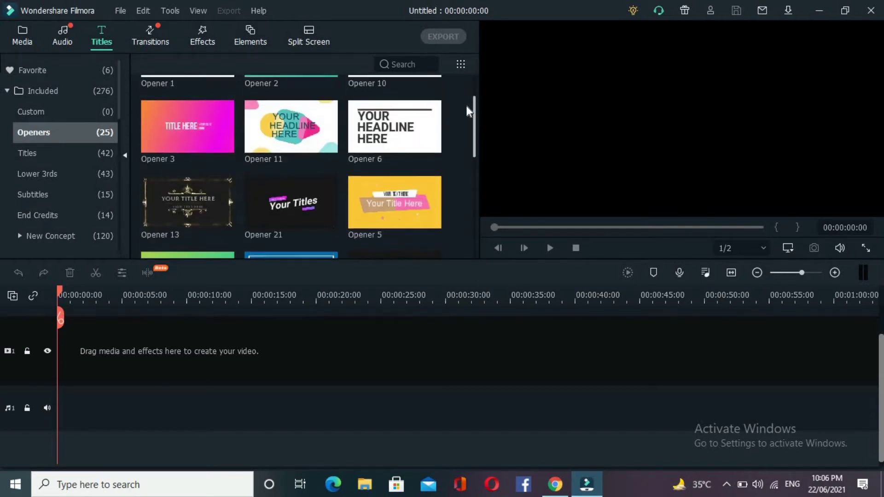
click(388, 107)
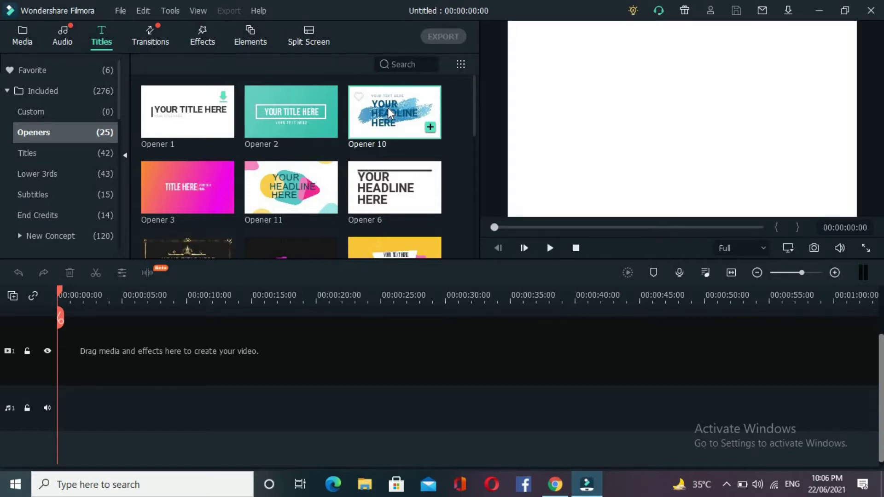
Step: Download the Opener 1 title template and play its preview
click(224, 101)
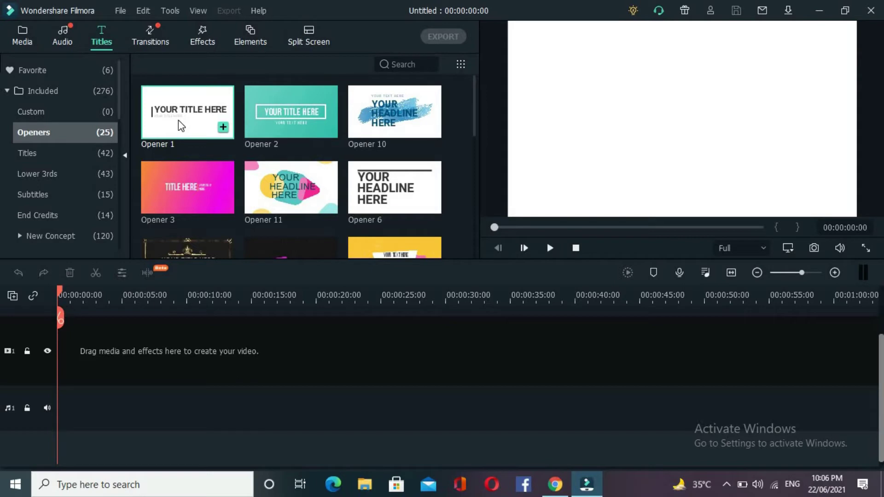
click(550, 248)
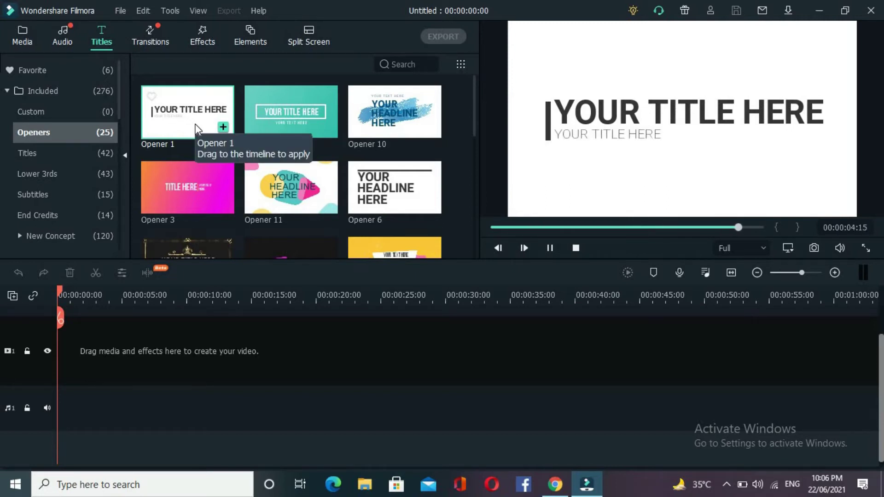
Step: Browse the title templates in the Titles and Lower 3rds categories
click(79, 157)
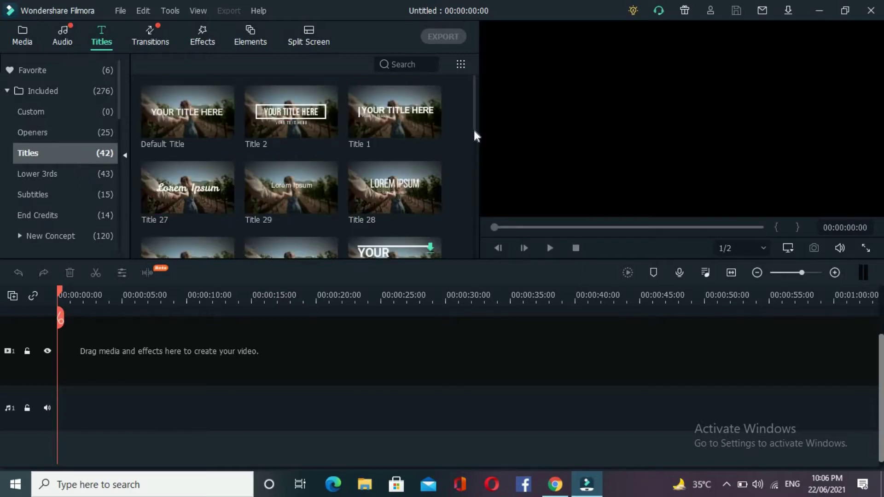
mouse_move(474, 131)
mouse_down()
mouse_move(471, 219)
mouse_move(473, 125)
mouse_up()
scroll(474, 122, up, 2)
click(57, 173)
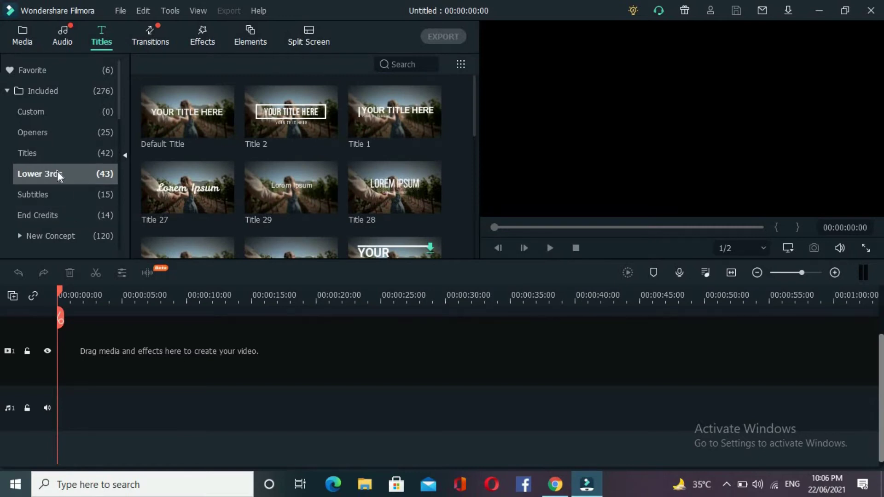
drag(477, 162, 468, 109)
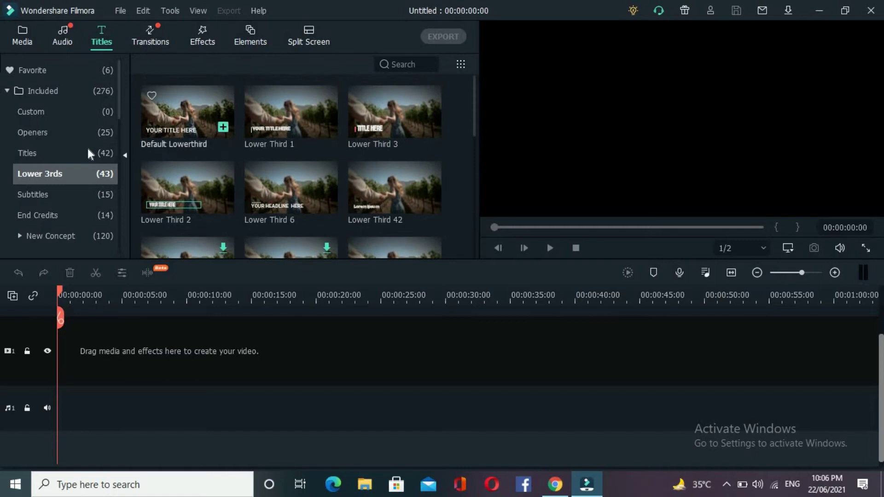
Step: Preview the Subtitle 5 template from the Subtitles category and look through the New Concept title templates
click(52, 192)
drag(473, 146, 474, 169)
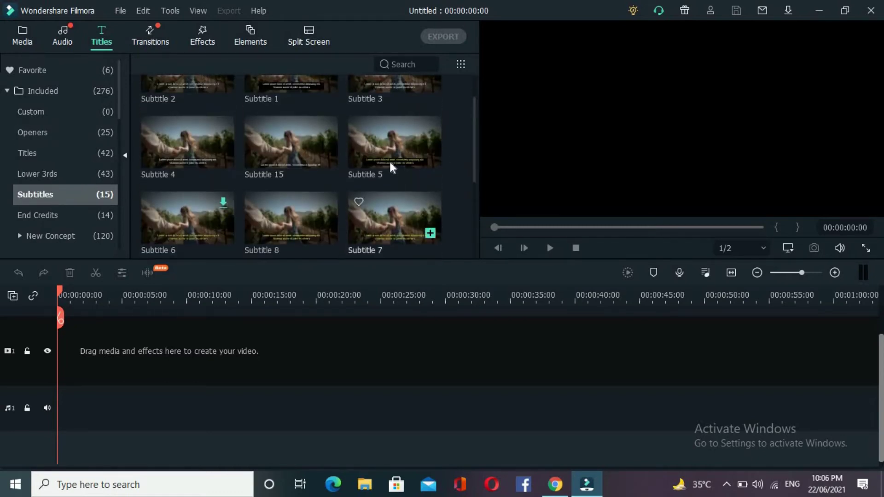
click(389, 162)
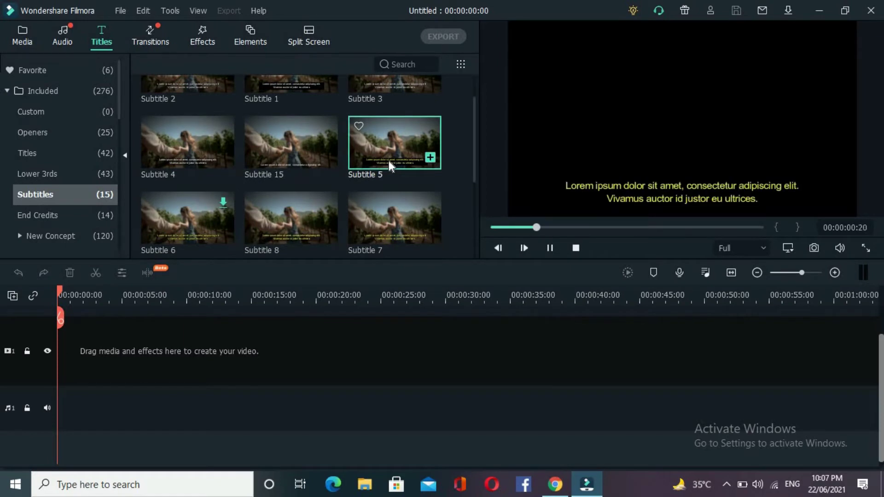
click(65, 239)
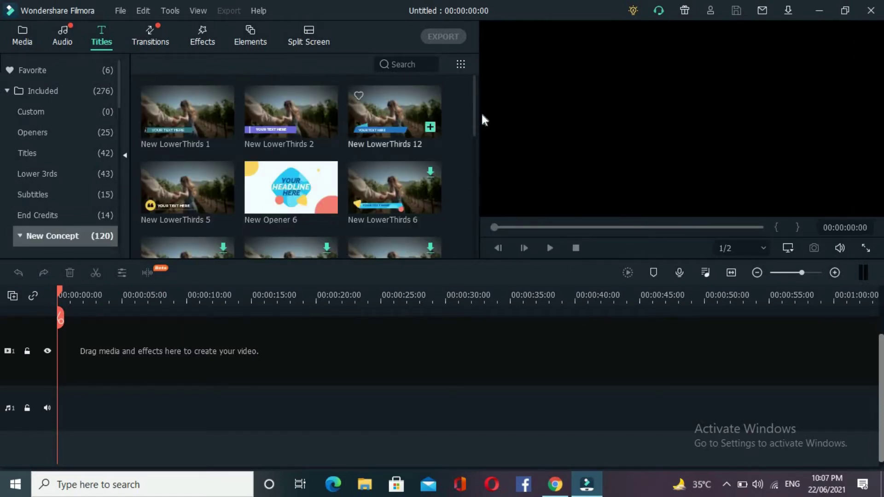
drag(473, 145, 477, 112)
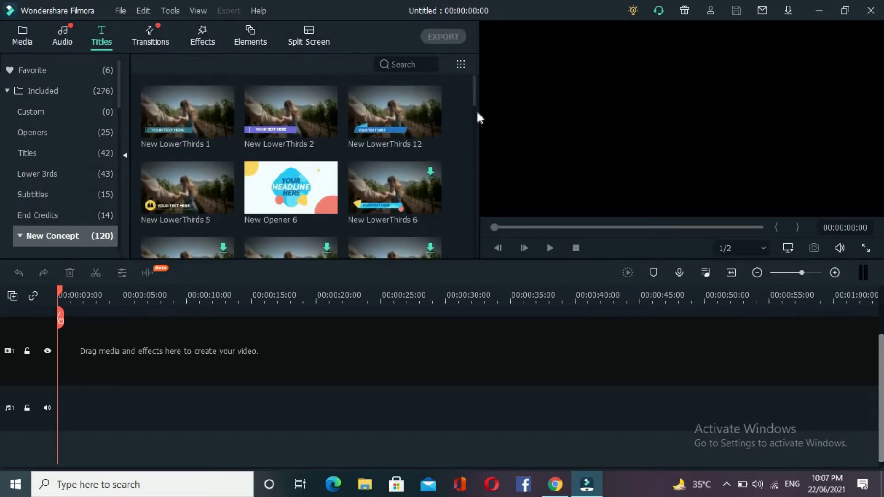
Step: Browse the Basic transitions and show the Cube transition in the preview
click(150, 42)
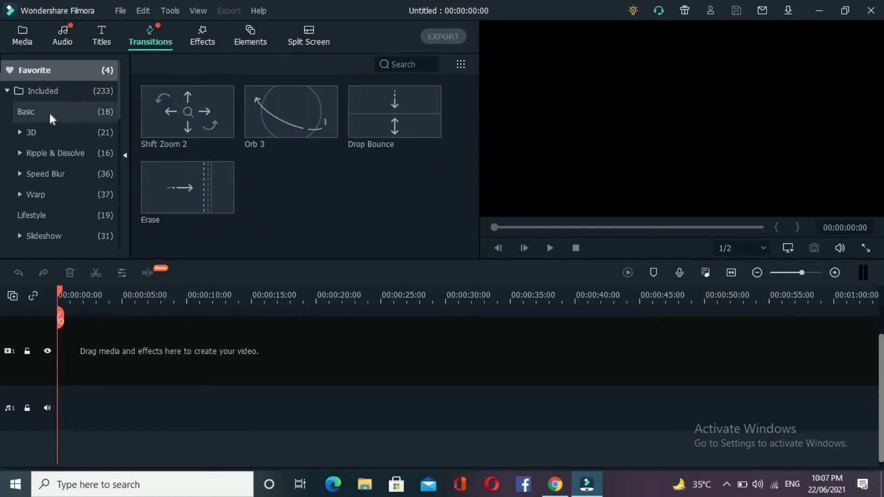
click(49, 113)
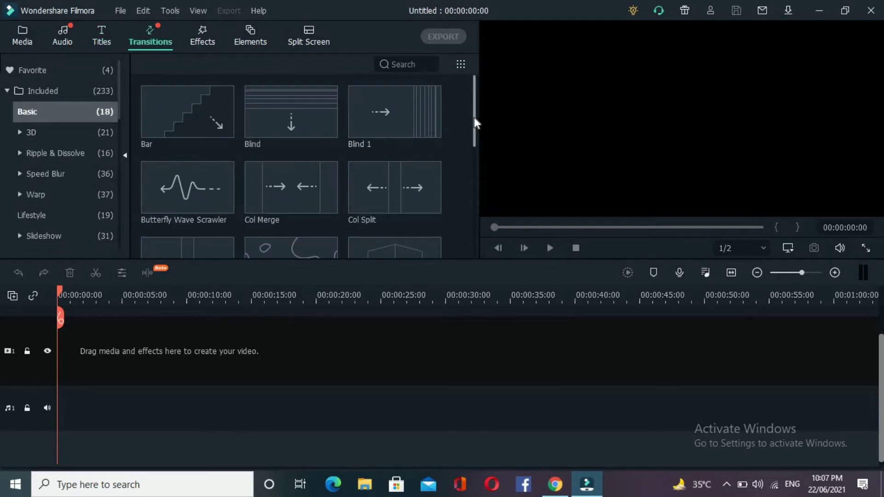
drag(473, 117, 466, 161)
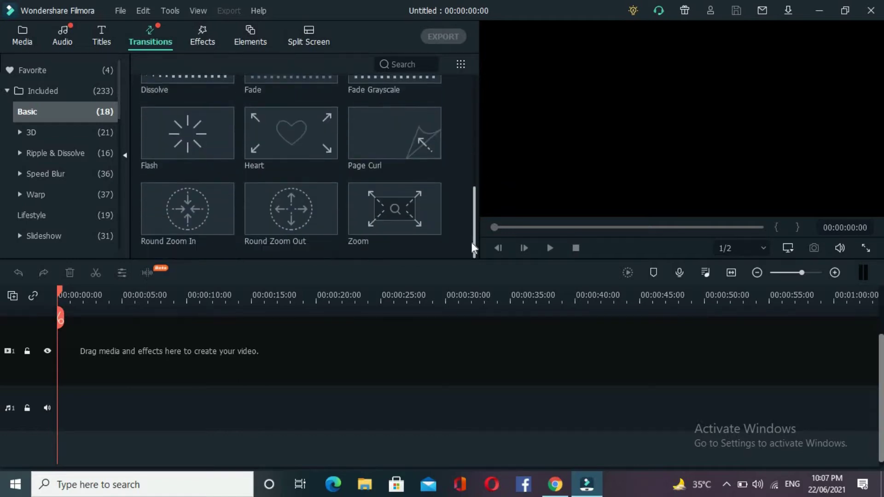
click(372, 182)
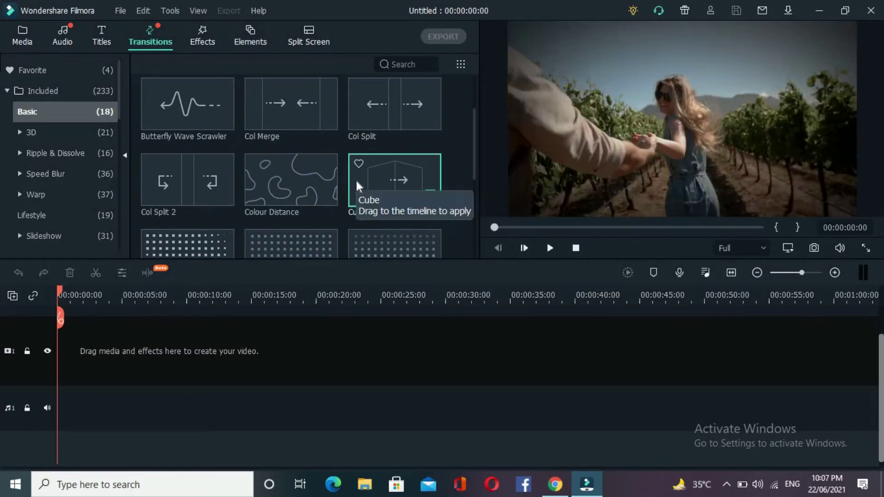
Step: Look through the 3D transitions and their Spherical, Fisheye and Cubed subcategories
click(52, 132)
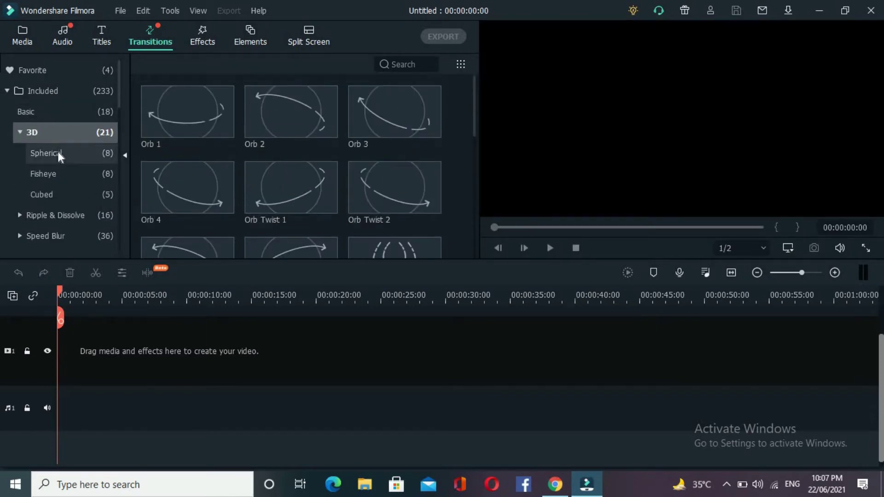
click(57, 152)
click(54, 173)
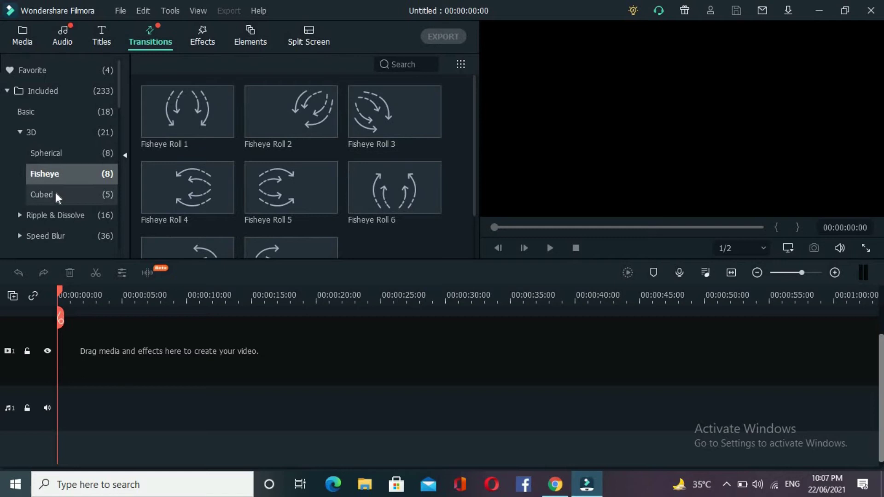
click(55, 194)
Step: Browse the Ripple & Dissolve transitions and show the Swirl transition in the preview
click(62, 216)
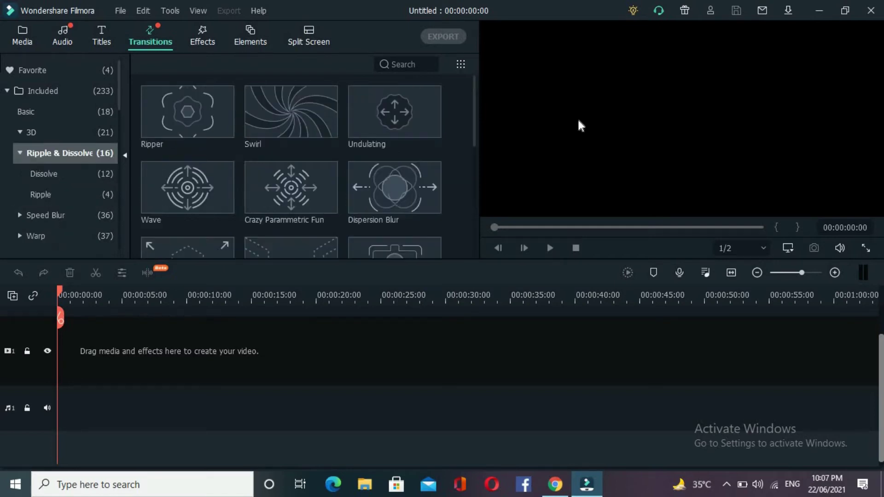
scroll(477, 199, down, 1)
scroll(479, 166, down, 2)
scroll(477, 125, up, 3)
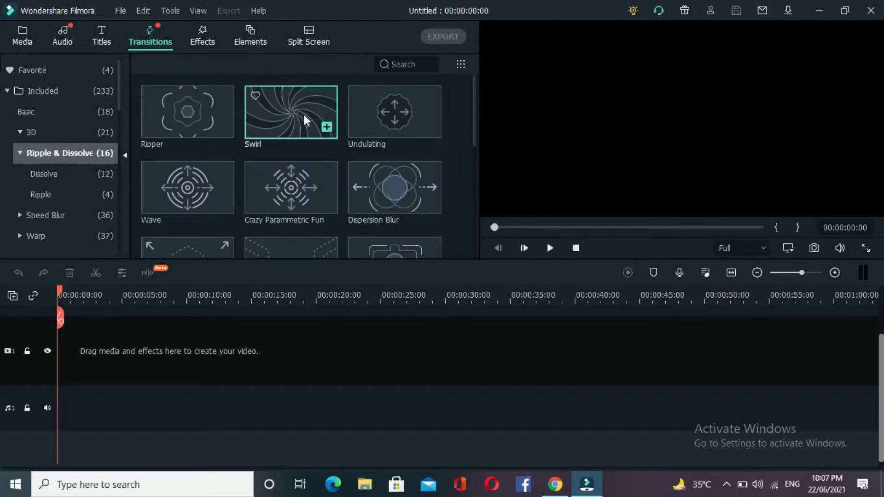
click(303, 112)
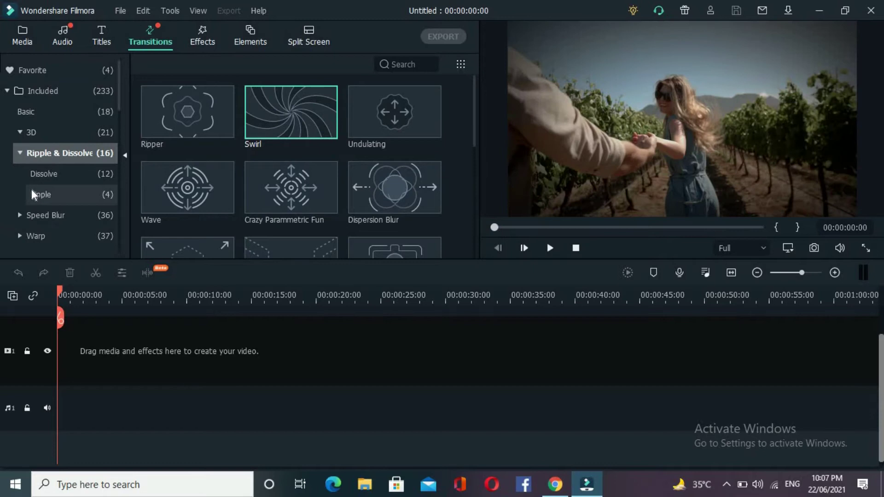
Step: Look through the Ripple, Speed Blur and Warp transition categories
click(31, 189)
click(40, 212)
click(46, 231)
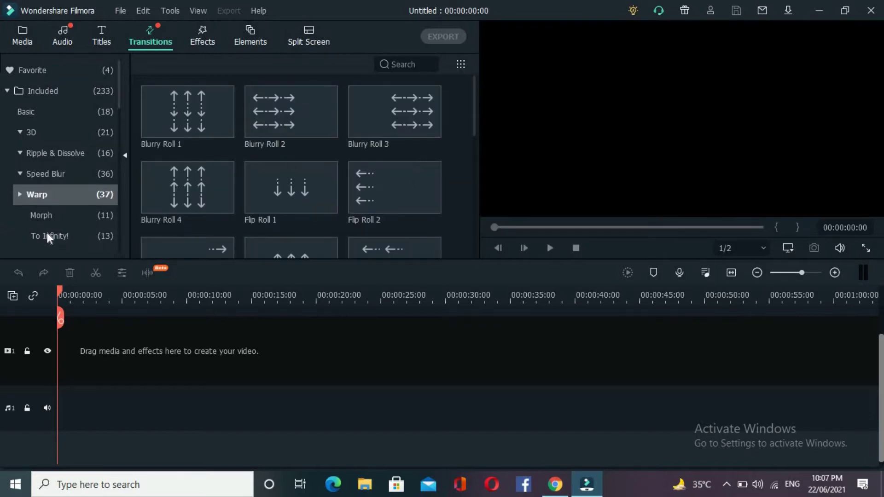
Step: Show all included effects in the Effects library and dismiss the Filmstock filters and overlays advertisement
click(199, 40)
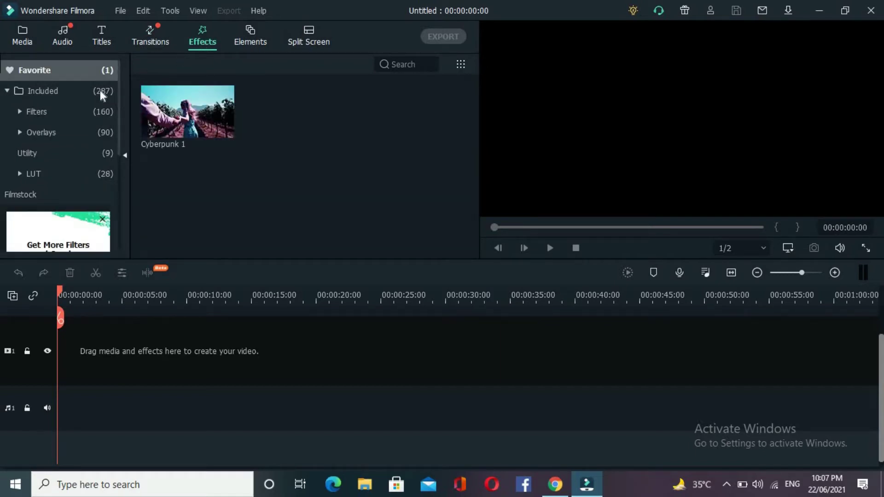
click(65, 96)
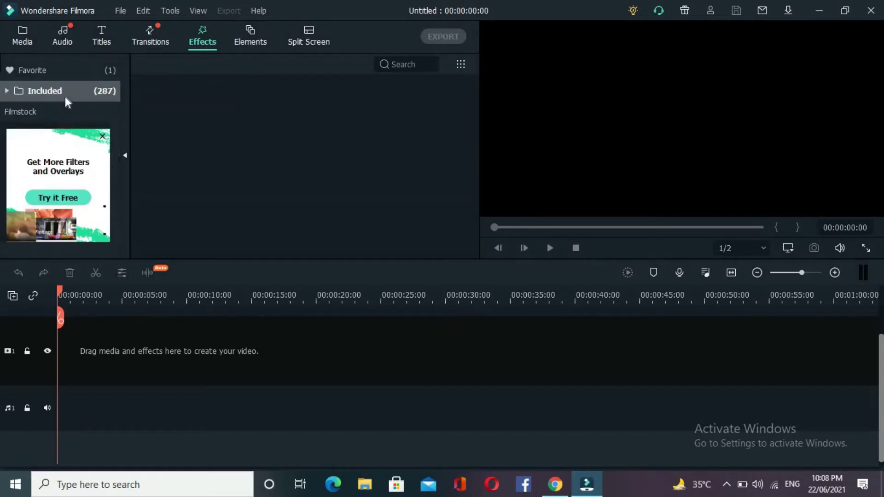
click(103, 137)
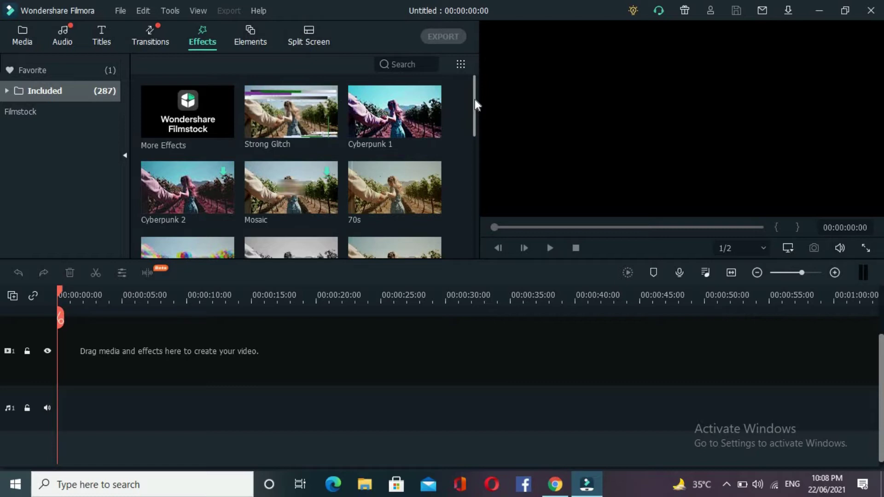
Step: Preview the pink-tinted filter below 007 Series and browse further through the included effects
drag(476, 108, 474, 138)
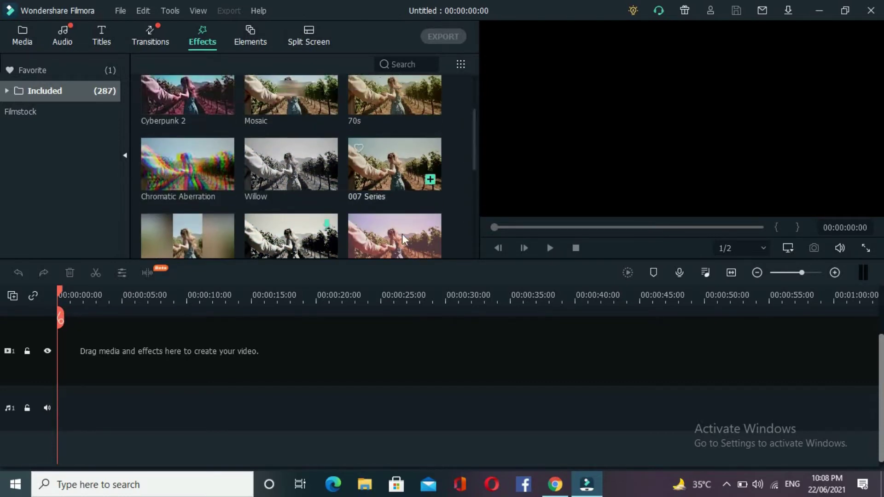
click(395, 237)
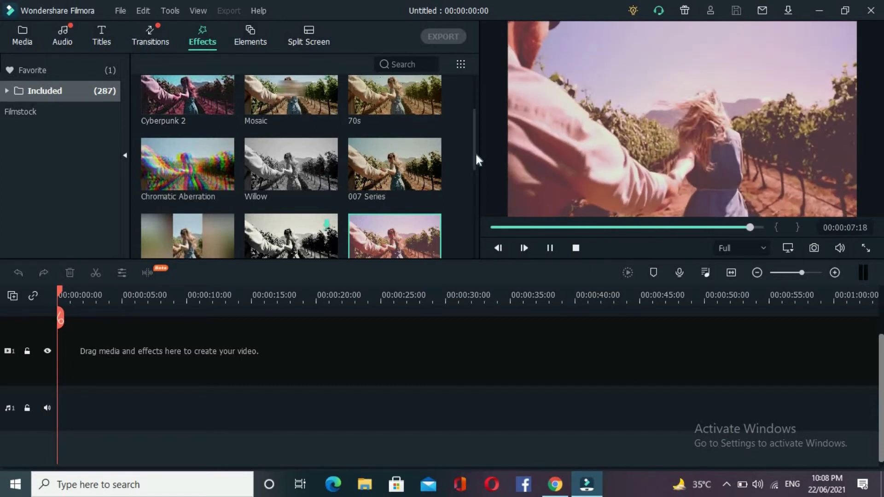
drag(475, 128, 462, 249)
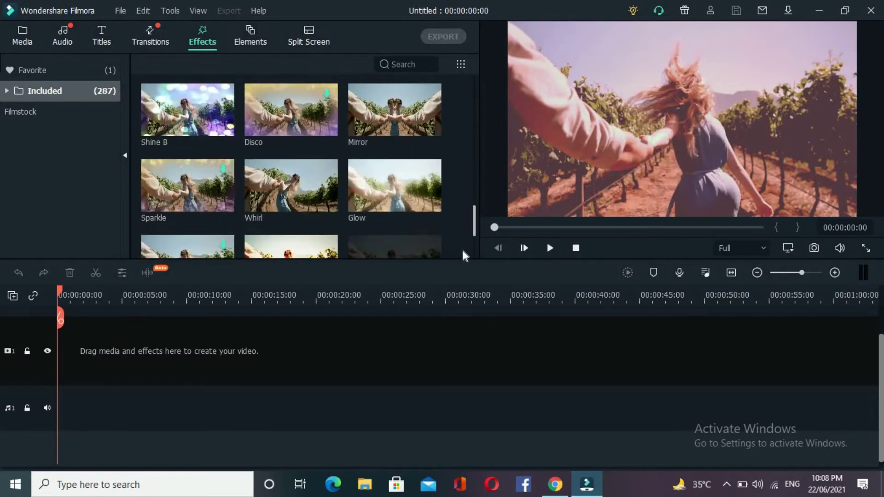
Step: Browse the included elements and play the preview of the Wow! element
click(252, 37)
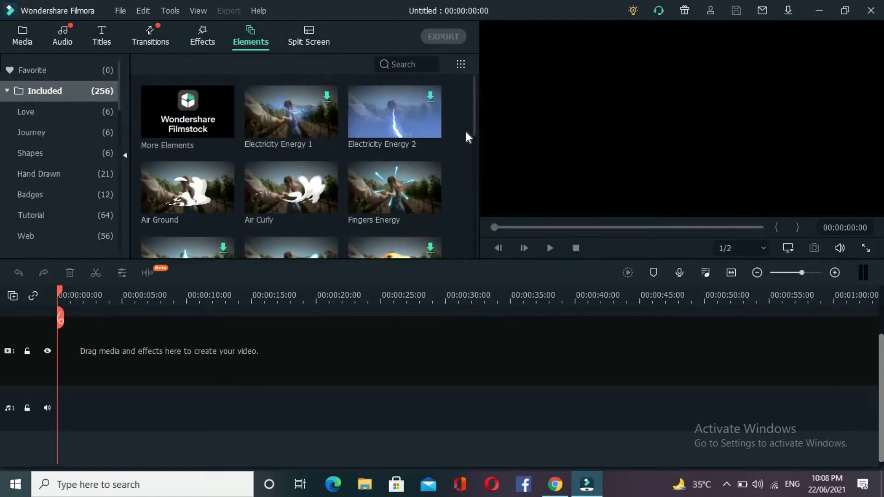
drag(473, 205, 469, 141)
click(417, 170)
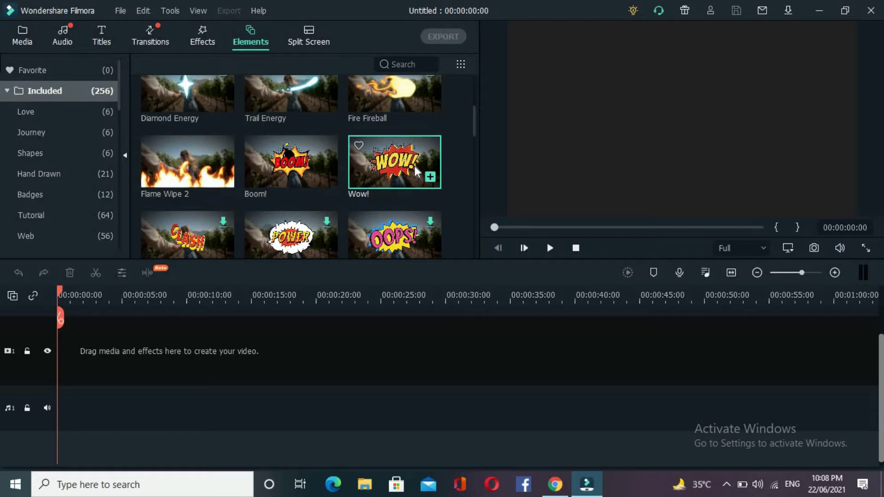
click(550, 250)
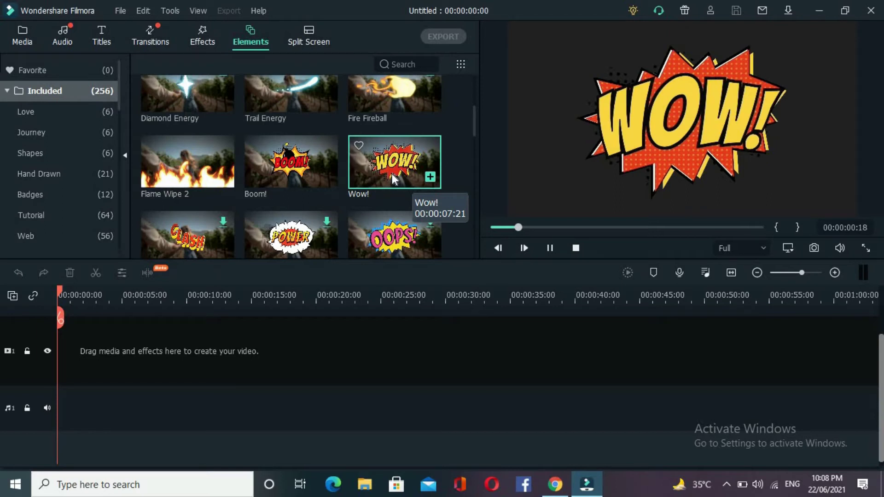
Step: Look through the Love, Journey, Shapes, Hand Drawn, Badges, Tutorial and Web element categories
click(55, 121)
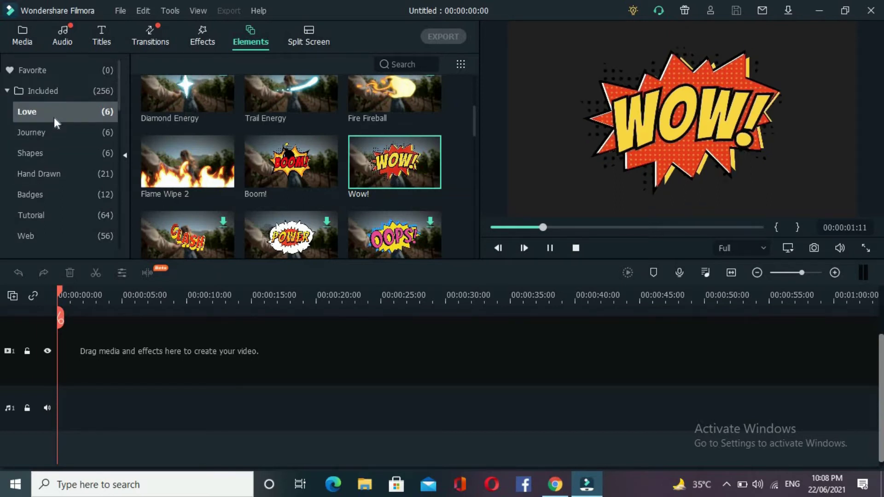
click(54, 129)
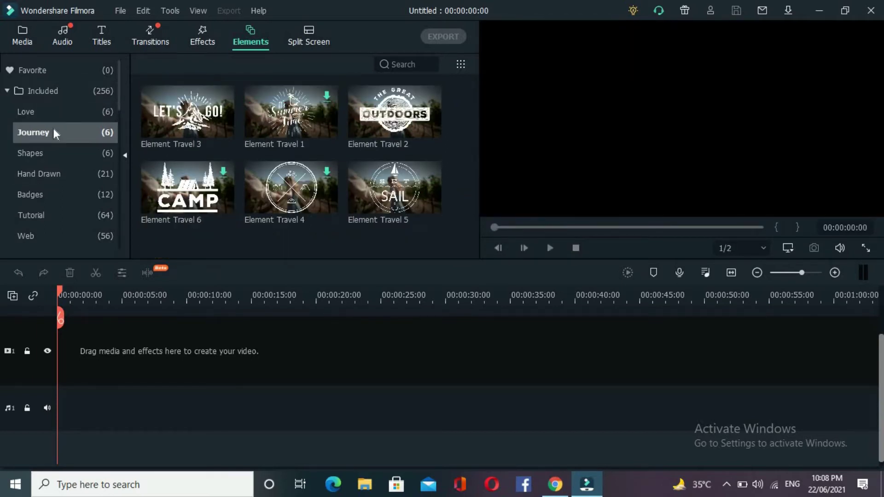
click(53, 151)
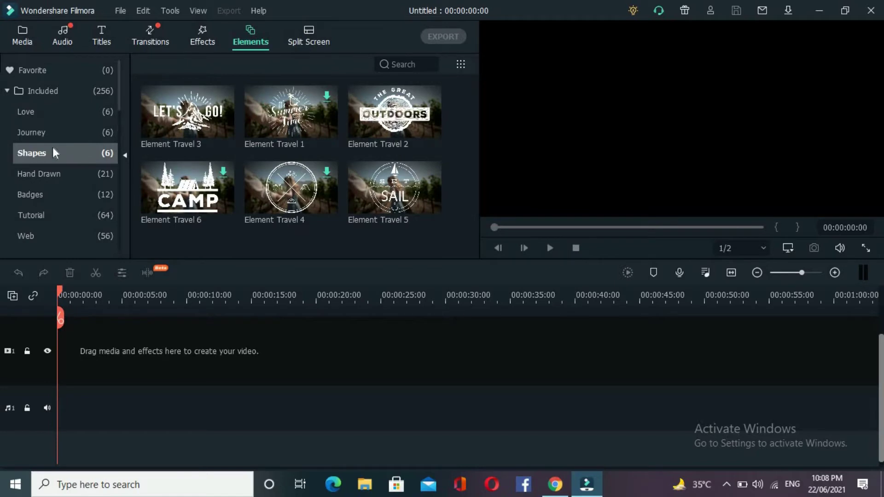
click(66, 176)
click(60, 193)
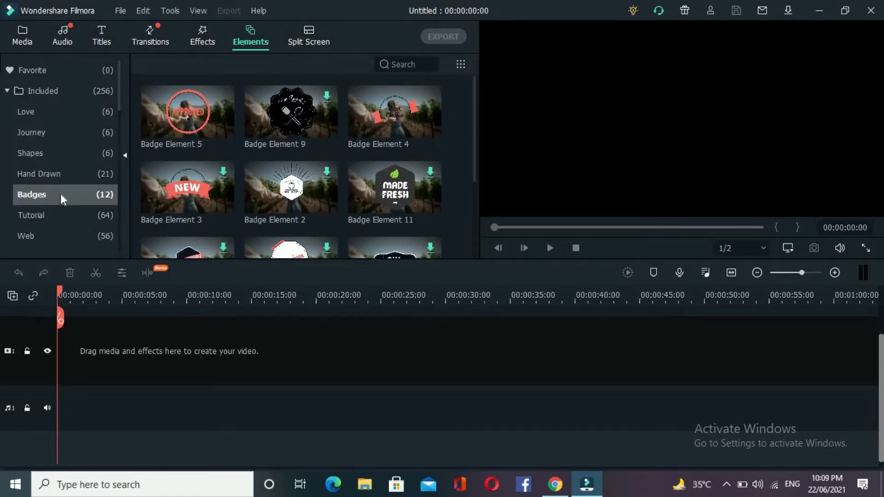
click(54, 211)
click(55, 237)
mouse_move(474, 120)
mouse_down()
mouse_move(474, 220)
mouse_move(472, 107)
mouse_up()
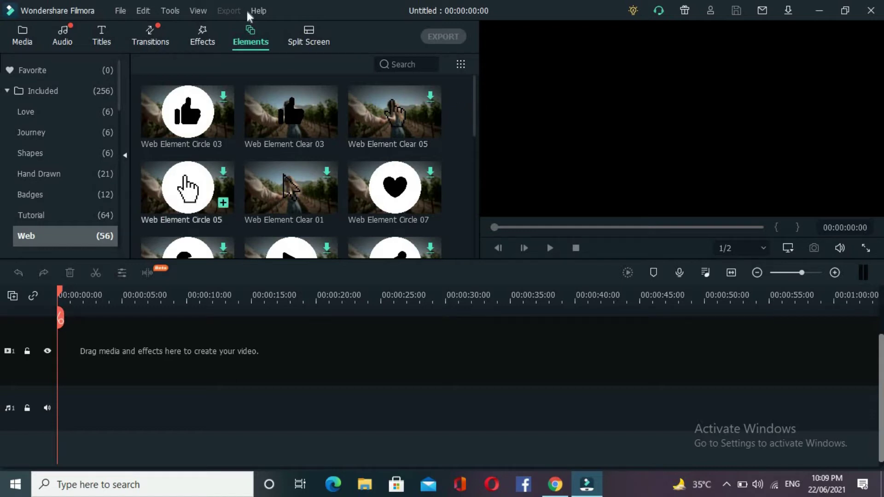
Step: Browse the included layouts in the Split Screen library
click(308, 35)
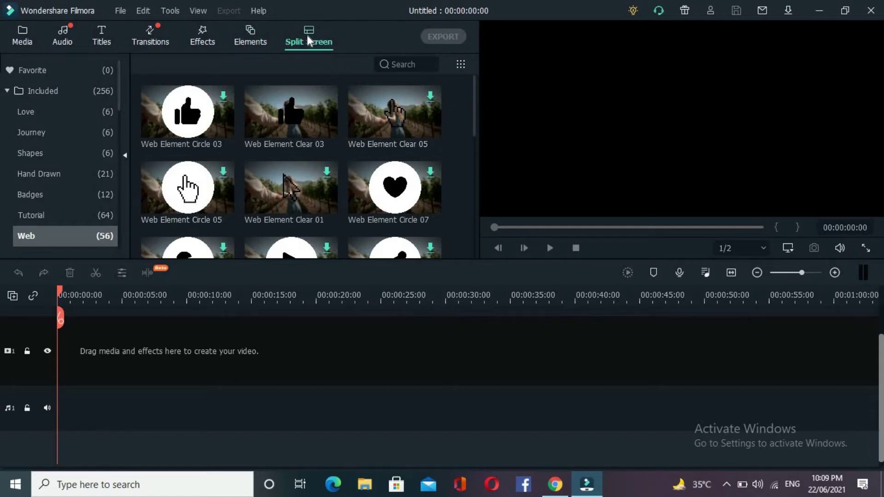
click(34, 92)
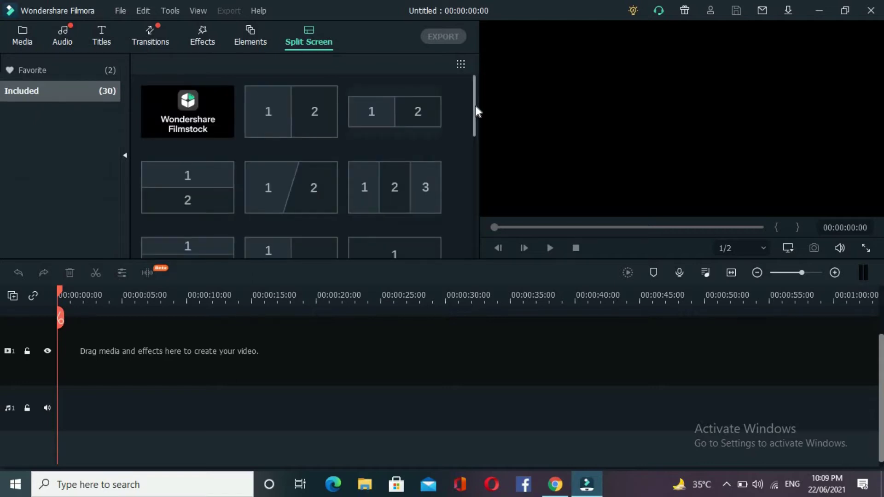
drag(475, 111, 475, 211)
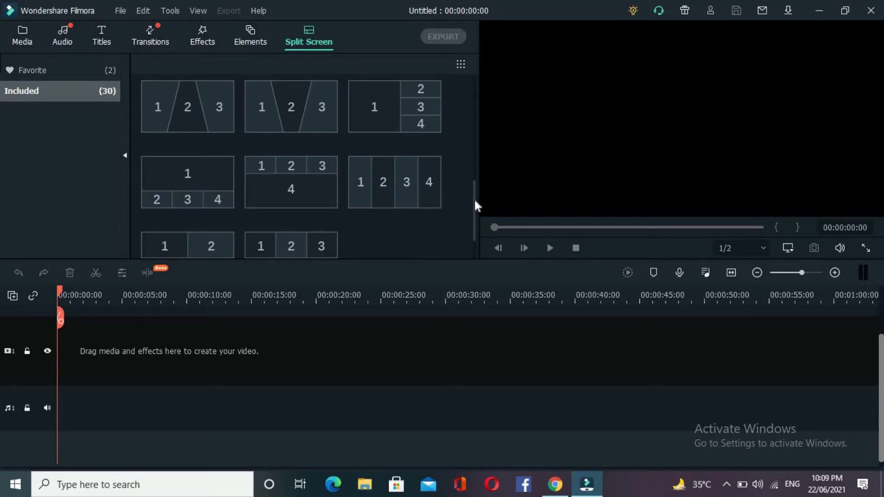
mouse_move(474, 200)
mouse_down()
mouse_move(474, 152)
mouse_move(473, 186)
mouse_up()
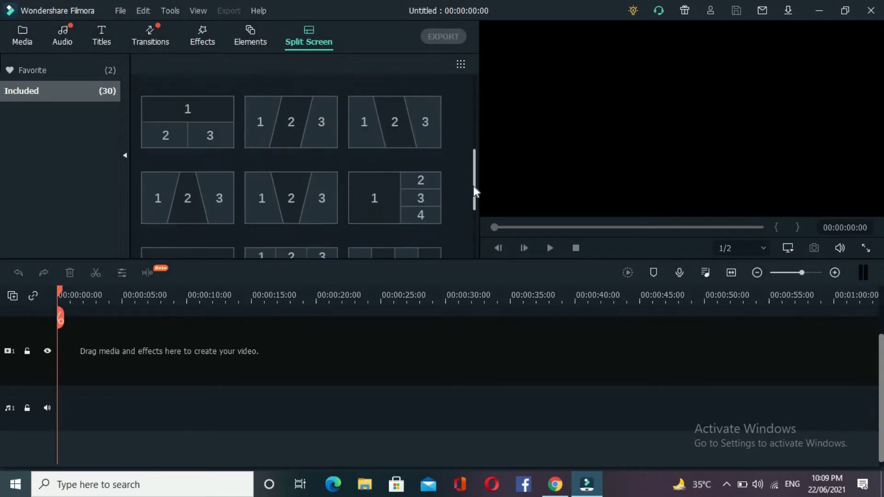
Step: Preview the four-pane split-screen layout with one large pane beside three stacked panes, and return to the first layouts
click(391, 156)
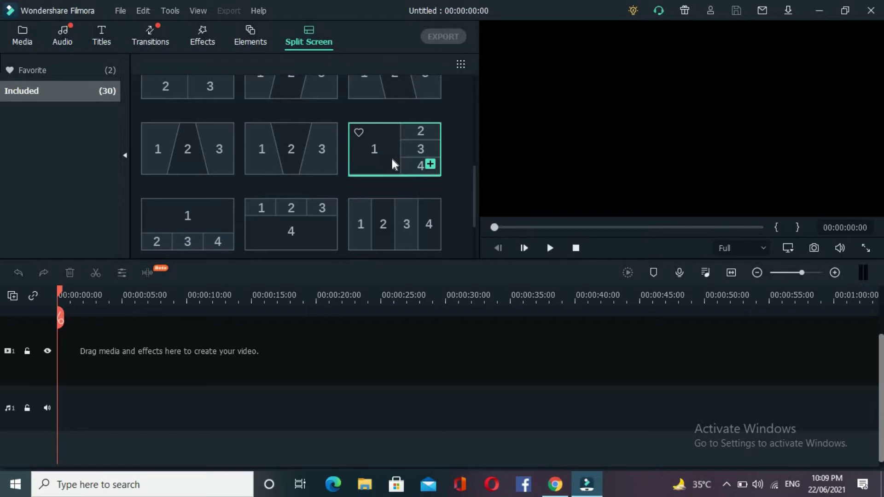
click(550, 252)
mouse_move(407, 151)
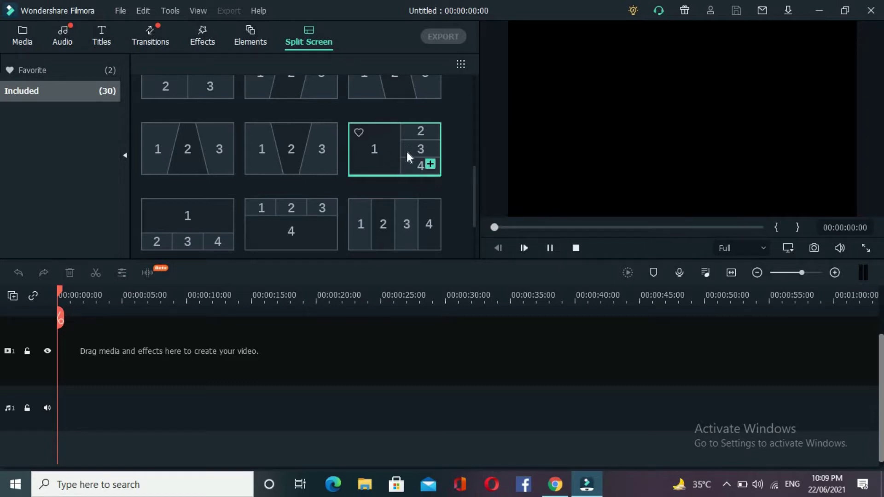
click(551, 247)
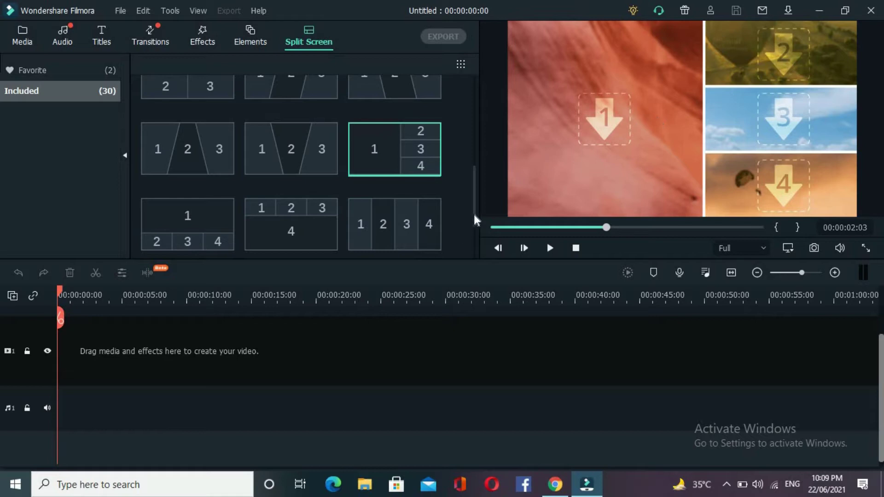
drag(474, 210, 471, 99)
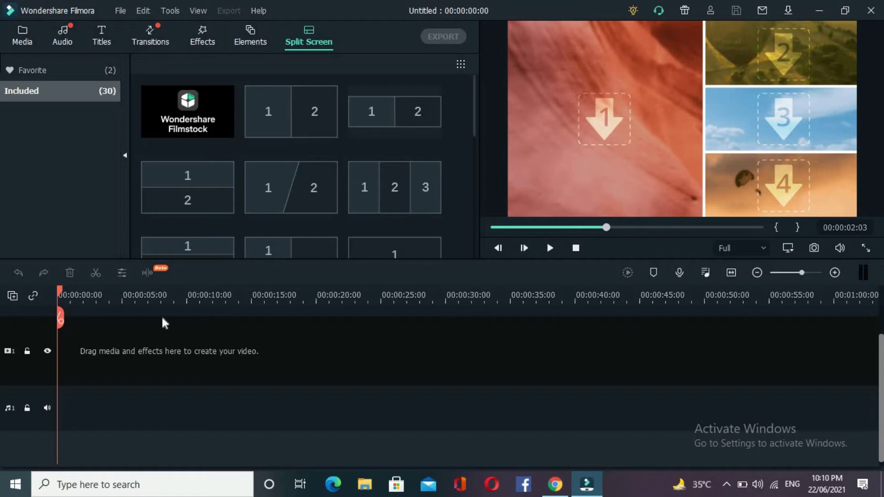
Step: Lock and unlock the video and audio tracks, and mute and unmute the audio track
click(18, 272)
click(26, 352)
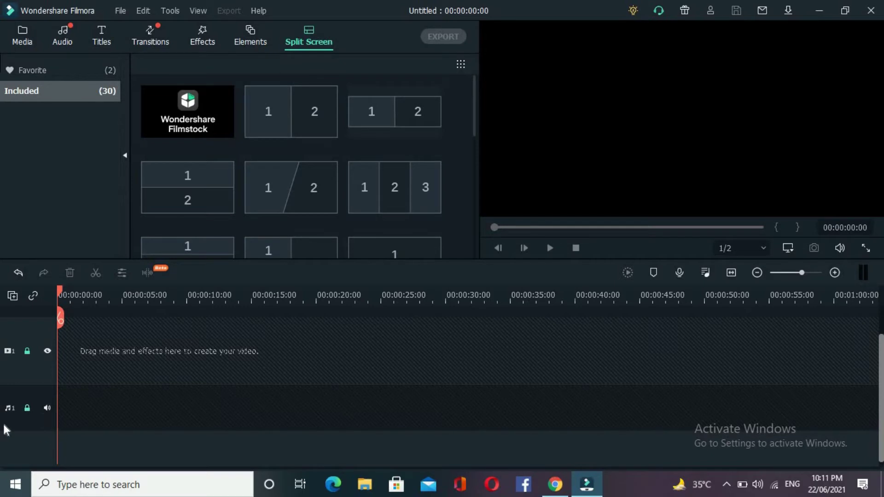
click(27, 350)
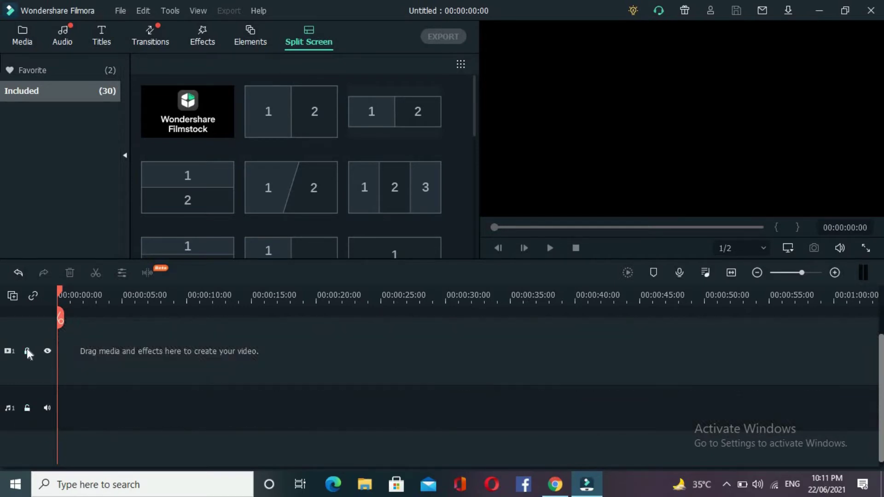
click(47, 408)
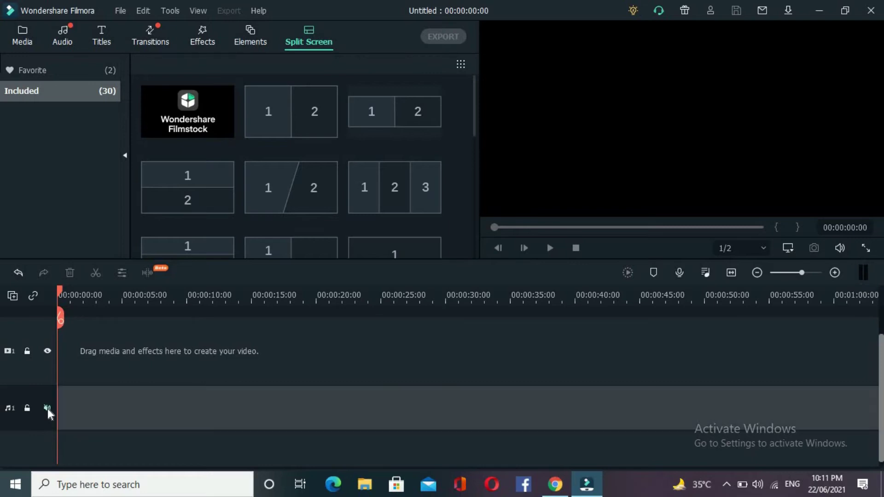
click(47, 408)
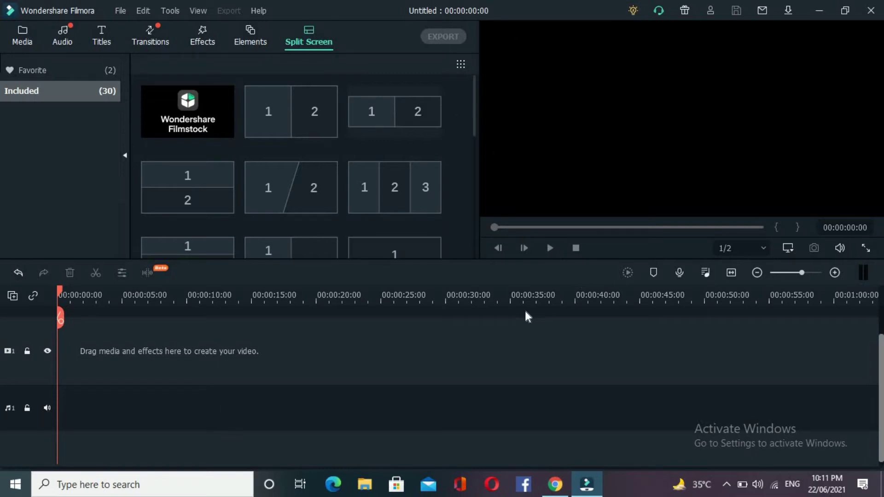
Step: Set the preview playback quality to Full and add a marker at the start of the timeline
click(766, 248)
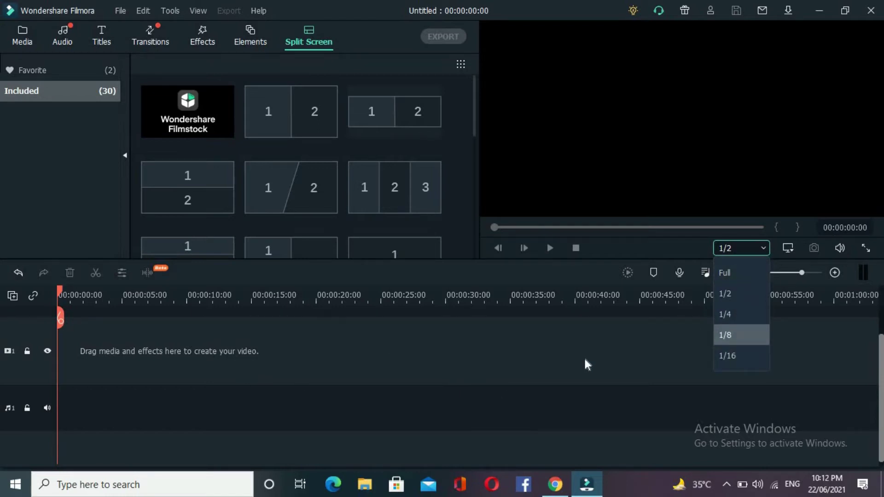
click(732, 272)
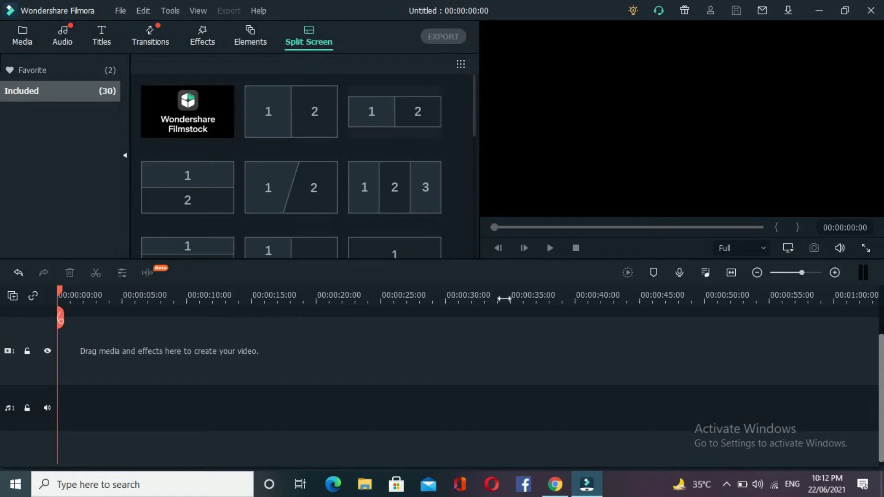
click(654, 272)
Step: Look at the voiceover recording options and close them without recording
key(alt+r)
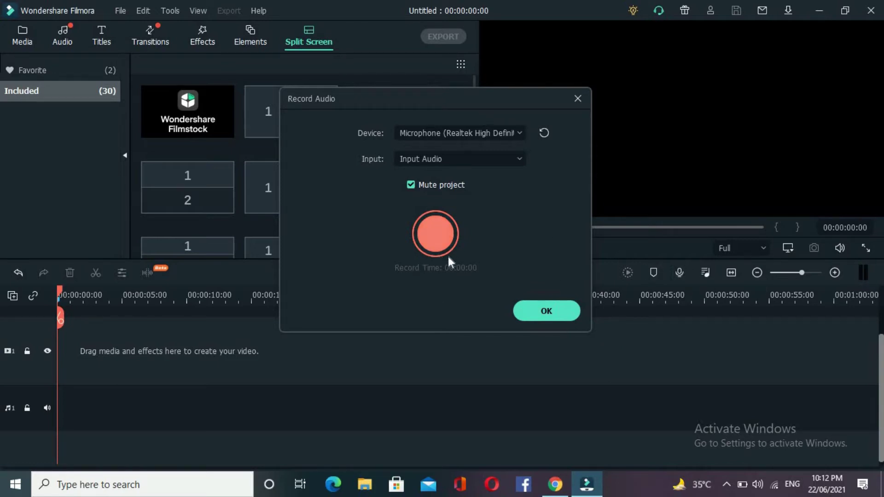
click(540, 311)
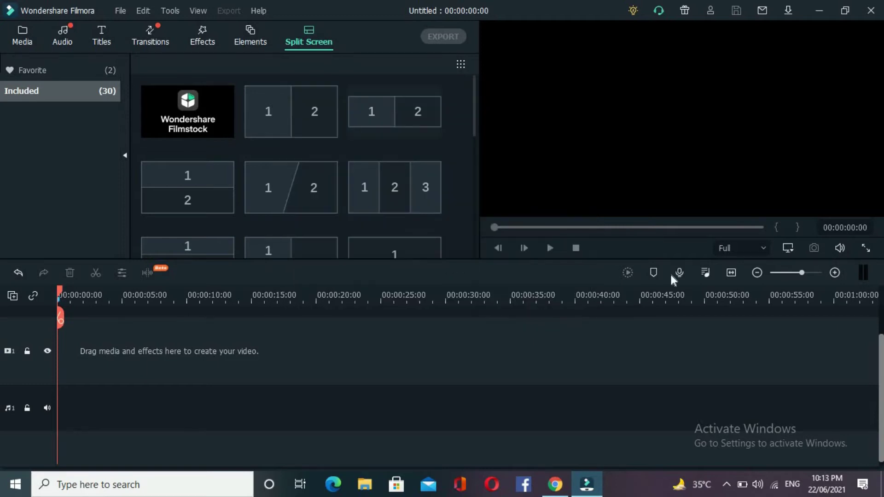
Step: In the Audio Mixer, set the Video1 level to about -5.12 dB and the Audio1 level to about 5.94 dB
click(705, 273)
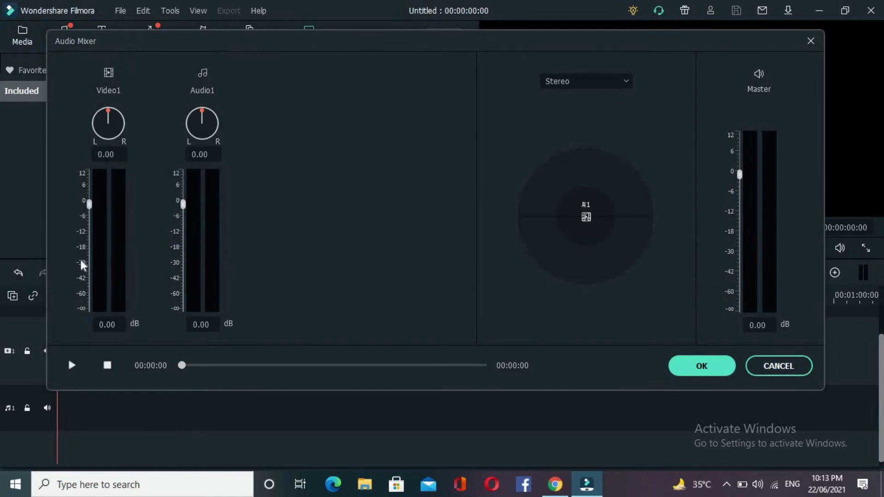
drag(87, 244, 89, 216)
mouse_move(183, 203)
mouse_down()
mouse_move(183, 213)
mouse_move(183, 190)
mouse_up()
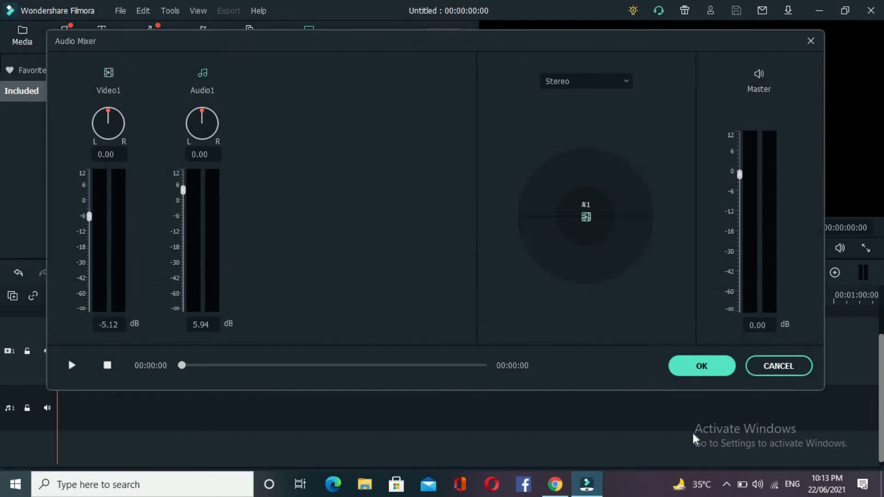
click(695, 367)
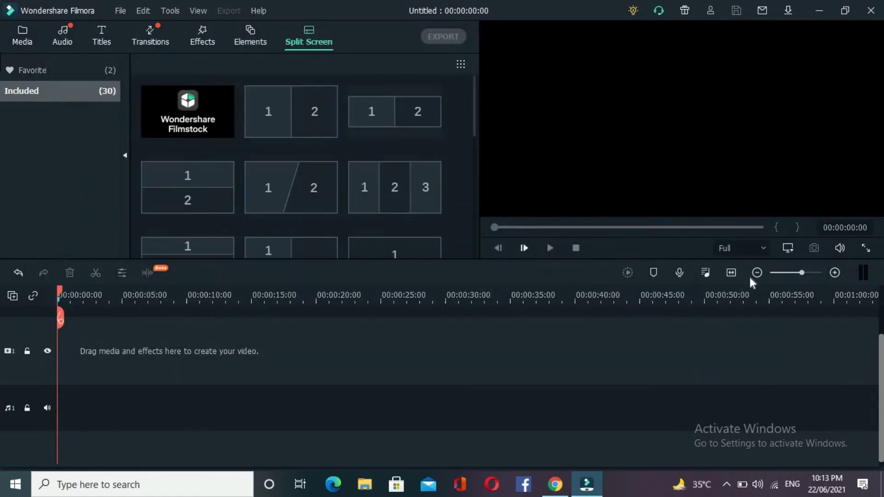
Step: Zoom the timeline out and back in, and show the audio level meter
click(758, 272)
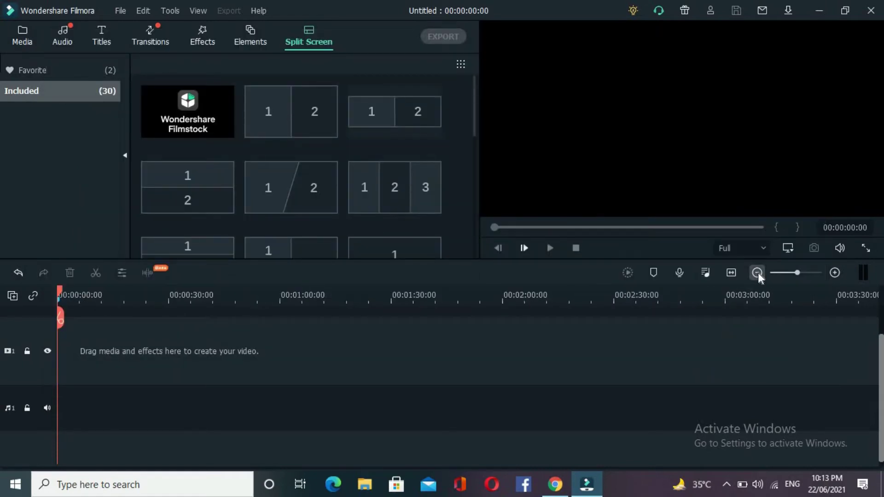
click(835, 273)
click(863, 272)
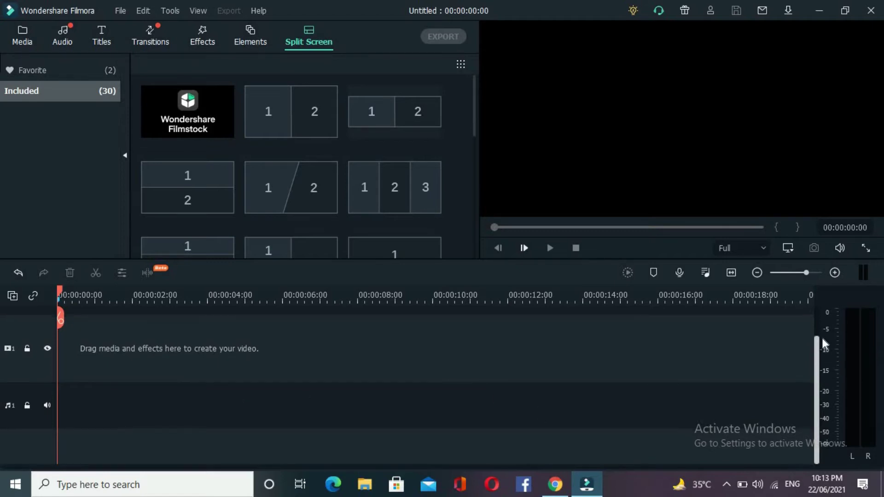
scroll(822, 335, up, 2)
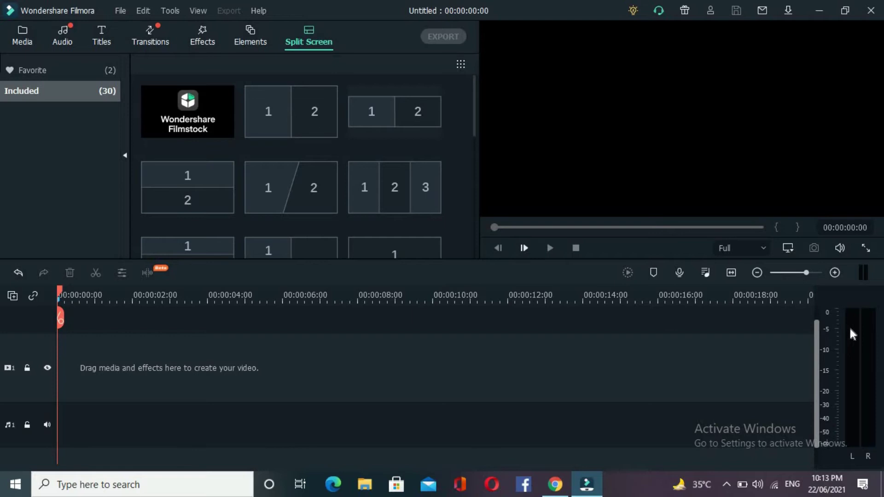
Step: Place the Stand song from Young & Bright at the start of audio track 1 and play it briefly to check the level meter
click(62, 37)
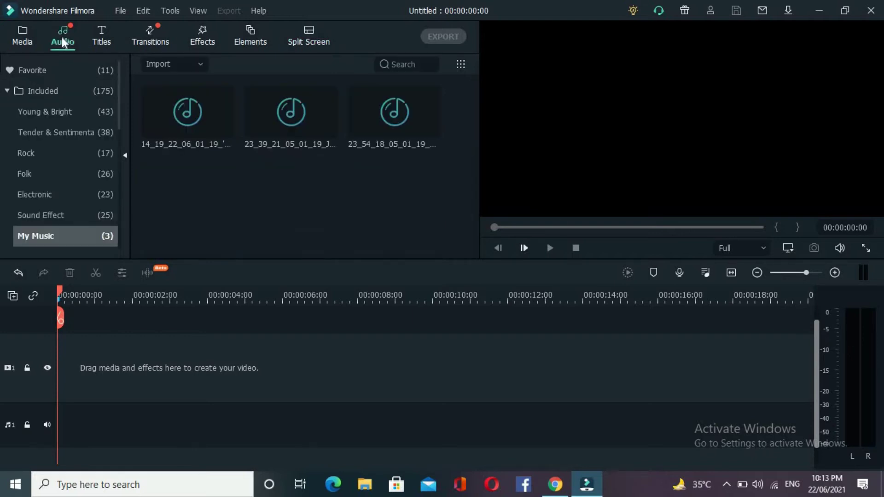
click(53, 111)
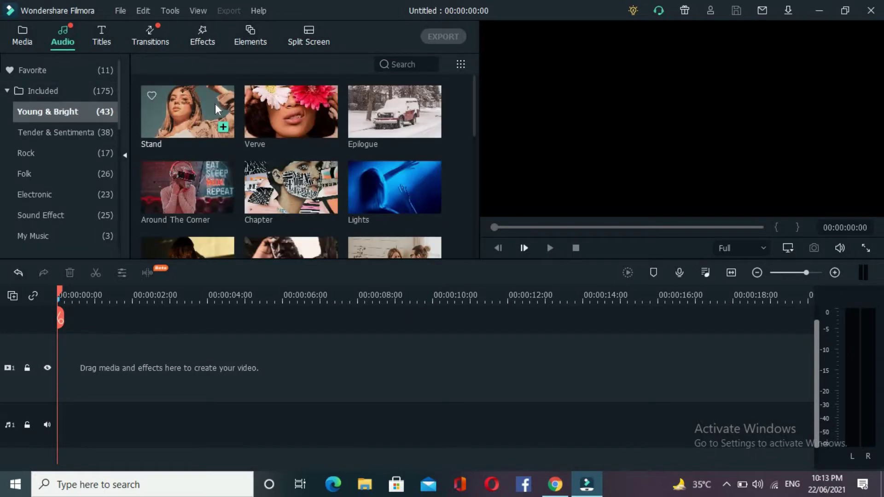
drag(211, 106, 68, 361)
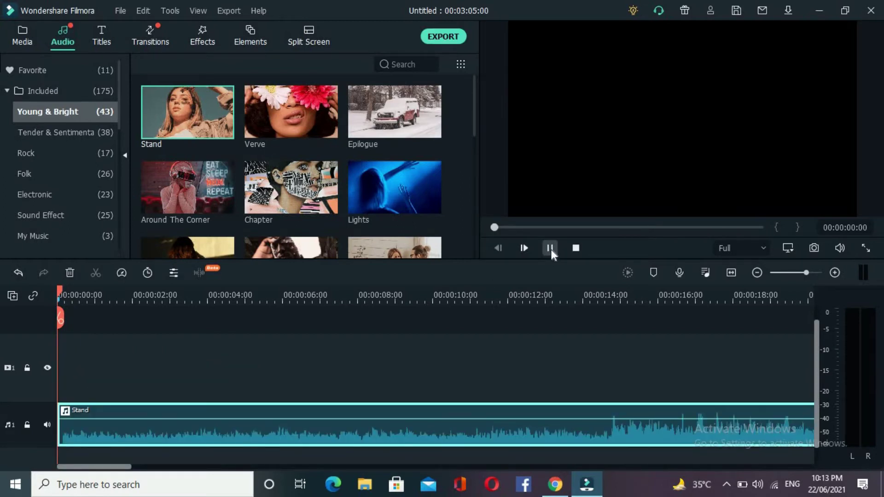
click(549, 248)
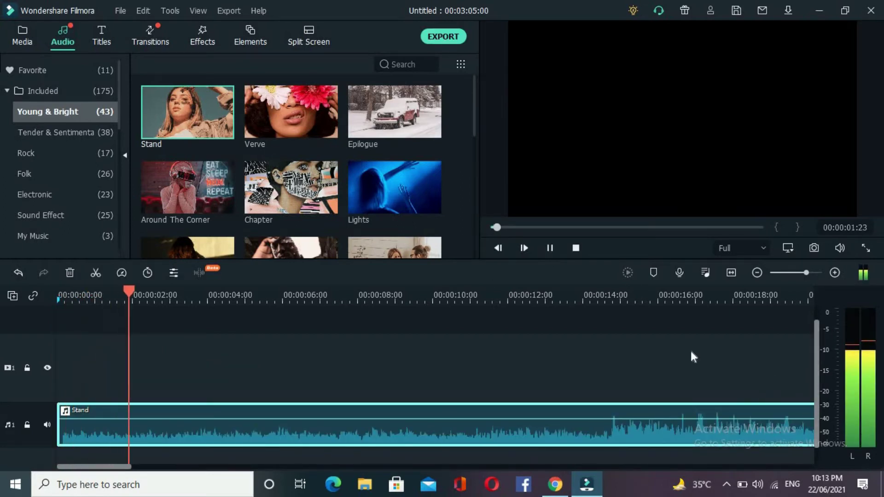
click(550, 247)
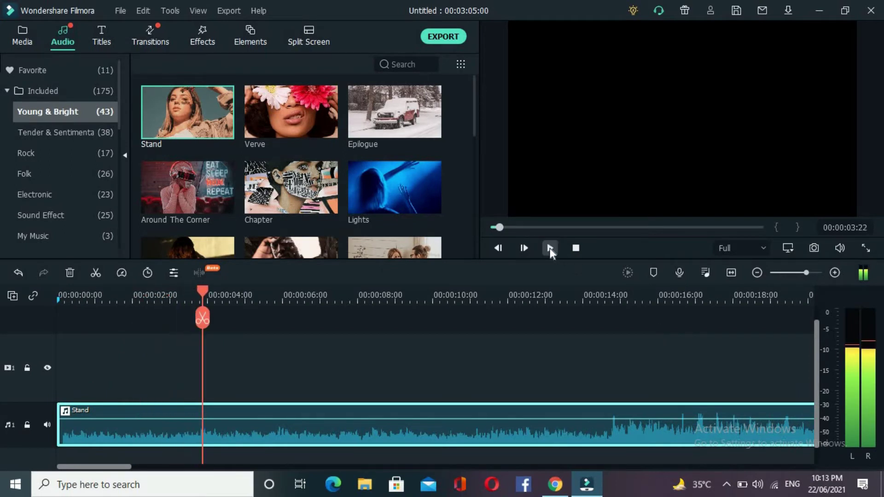
Step: Cut the Stand clip from the timeline and hide the audio level meter
right_click(450, 434)
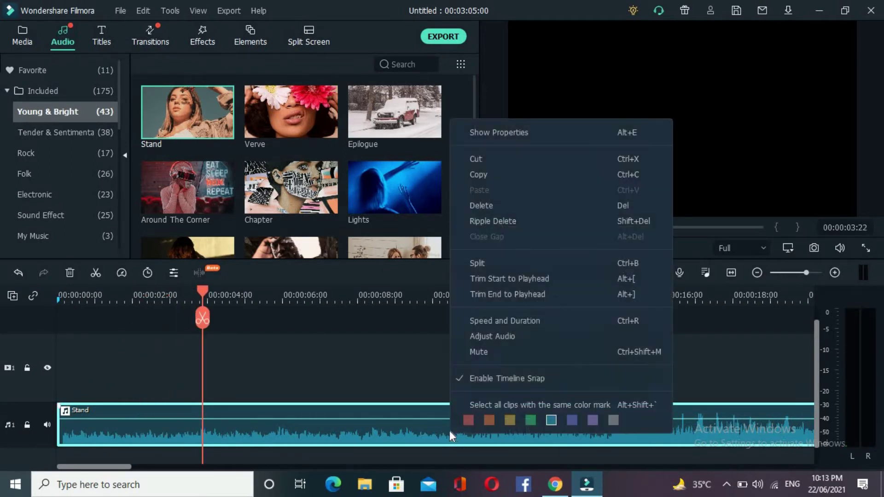
click(490, 157)
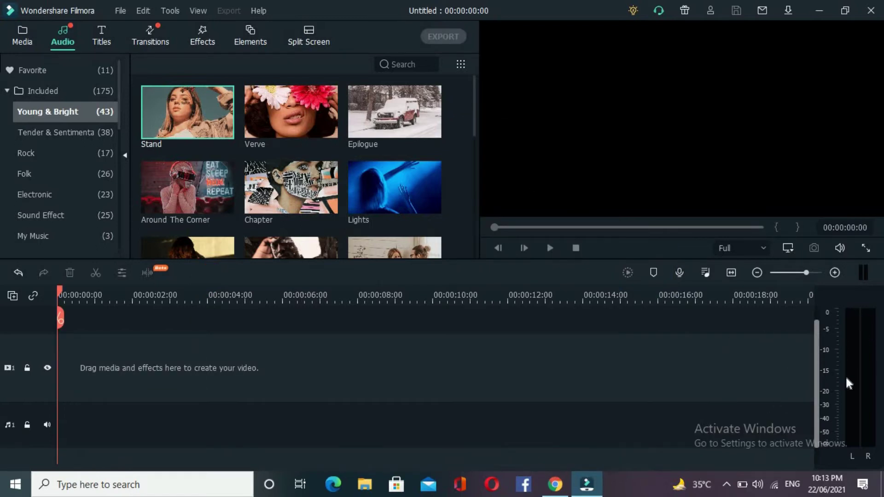
click(865, 273)
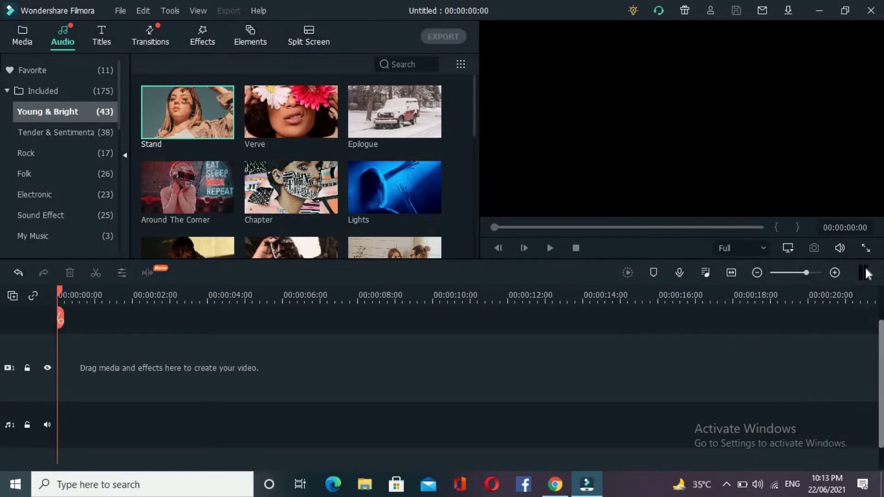
Step: View the preview in full screen and return to the editing layout
click(865, 249)
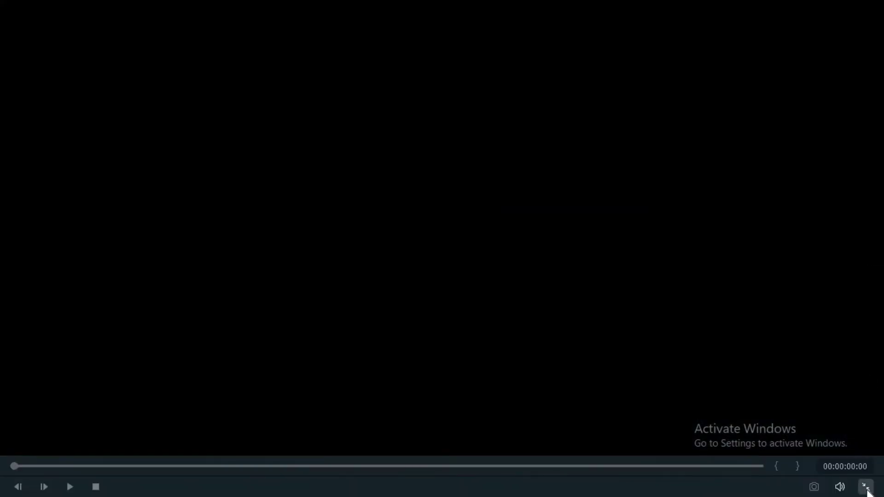
click(866, 487)
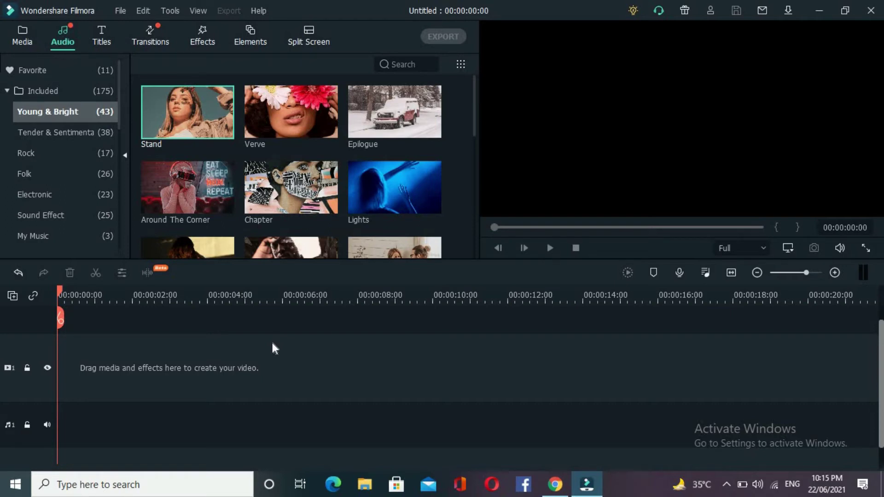
Step: Import the media folder filmora from New Volume (E:), coral work 1, youtube, and deselect the imported files
click(20, 40)
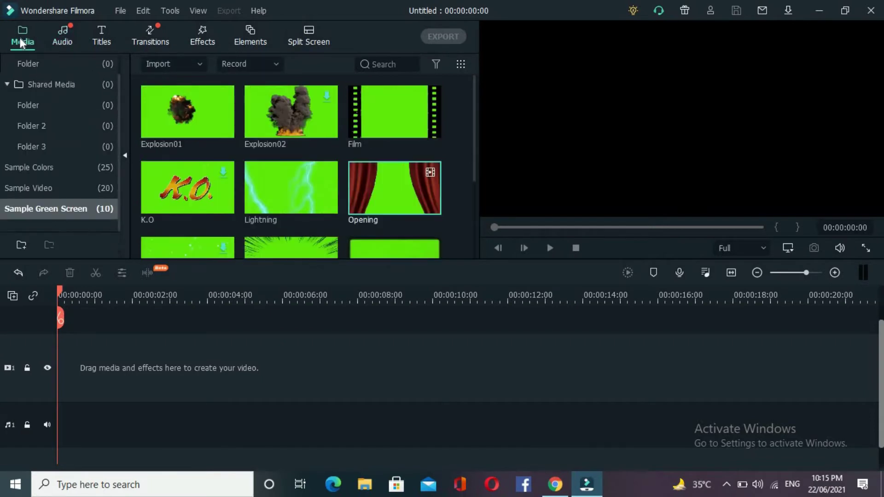
click(199, 65)
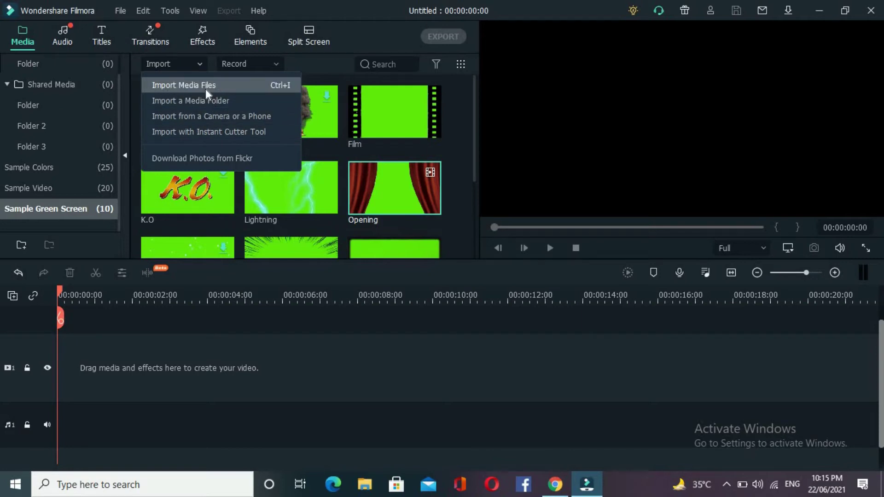
click(207, 100)
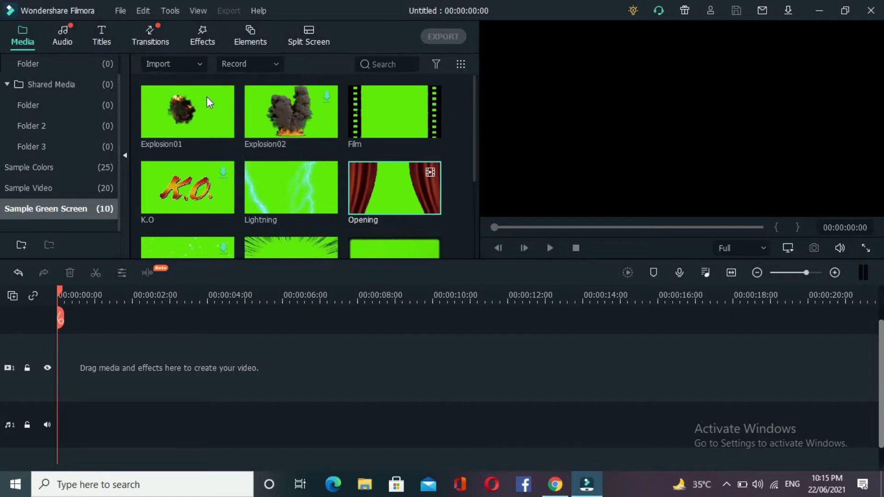
scroll(530, 233, down, 1)
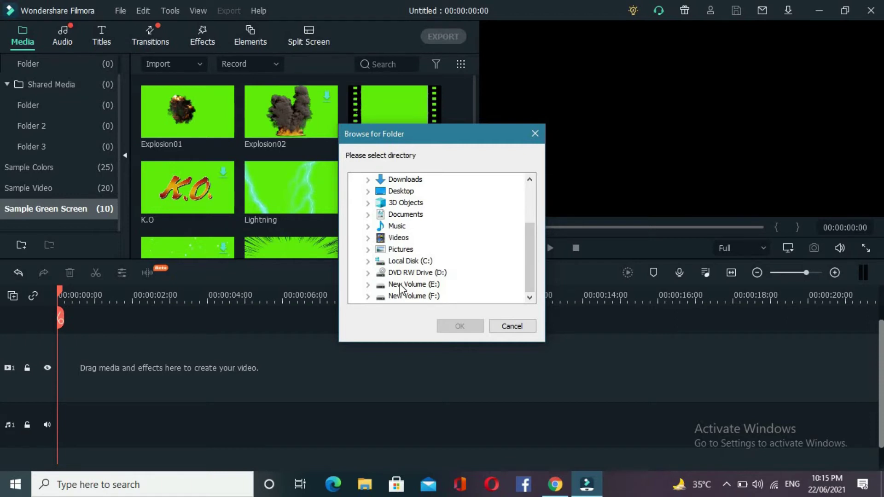
double_click(412, 284)
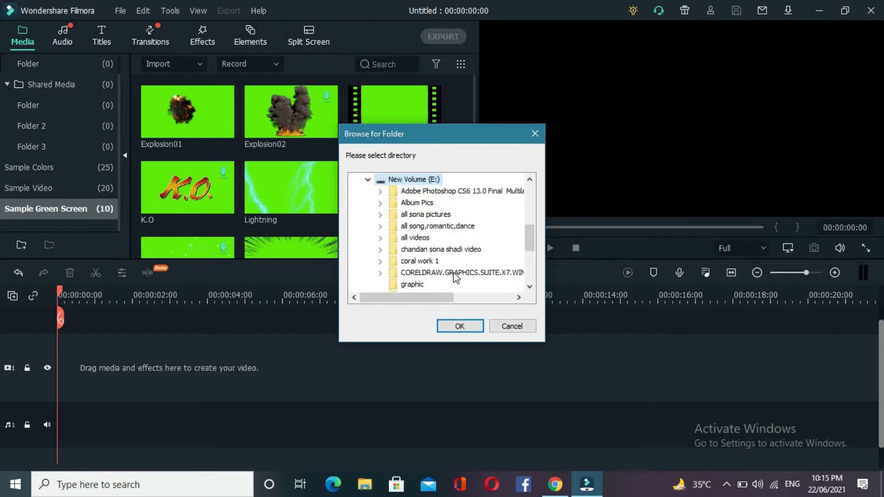
double_click(424, 262)
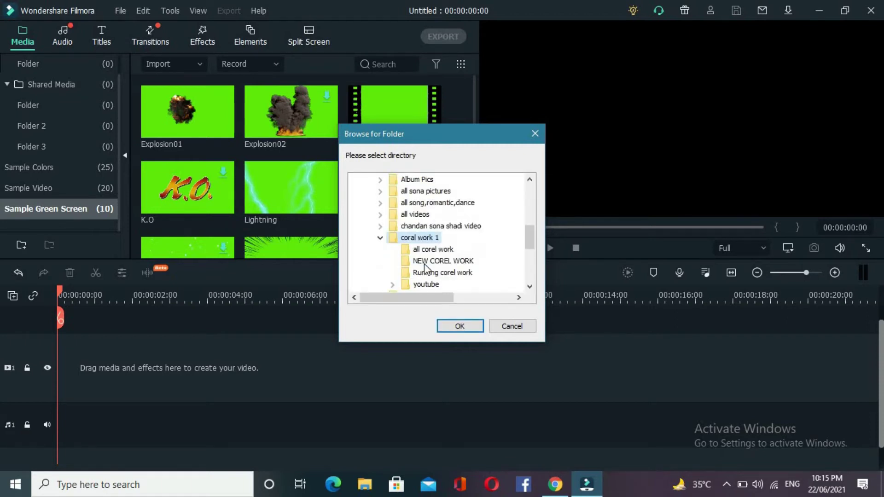
double_click(426, 284)
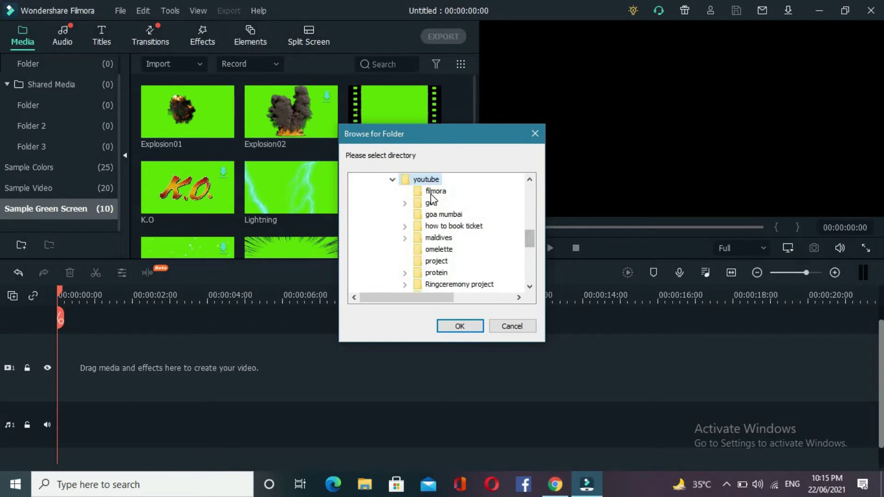
click(426, 192)
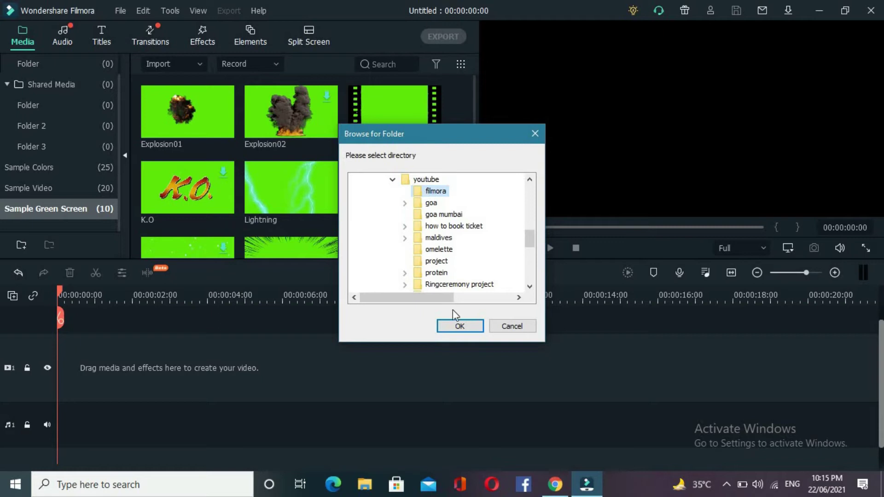
click(455, 324)
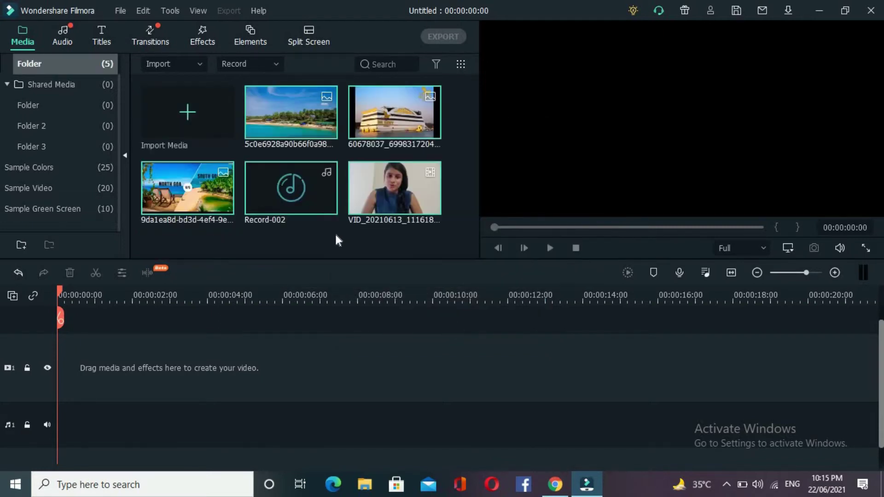
click(335, 232)
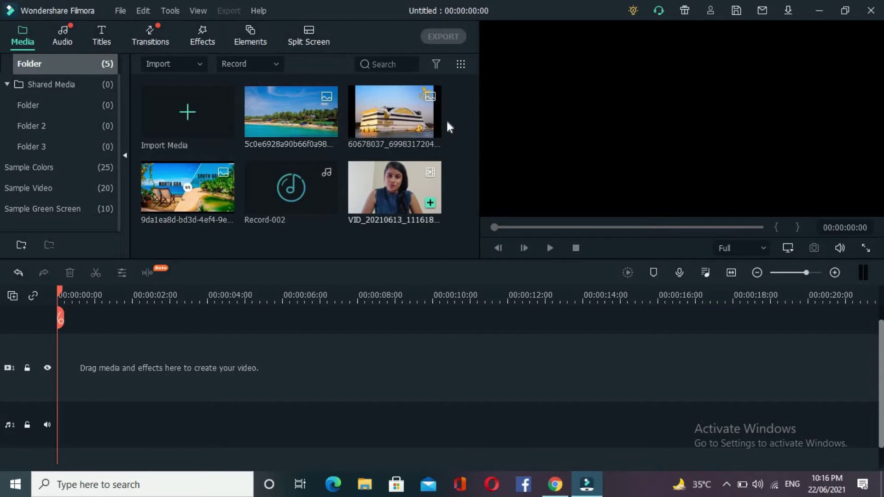
Step: Filter the imported media by video, image and audio in turn, and set the filter back to Image
click(435, 64)
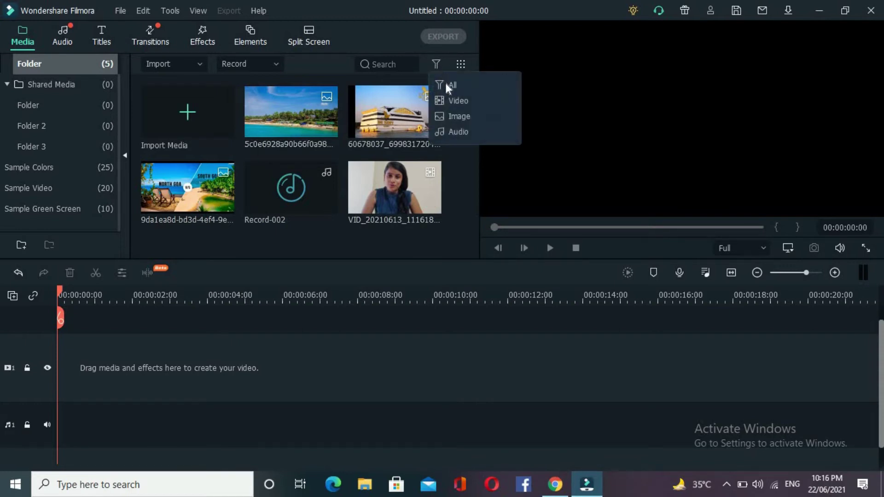
click(444, 101)
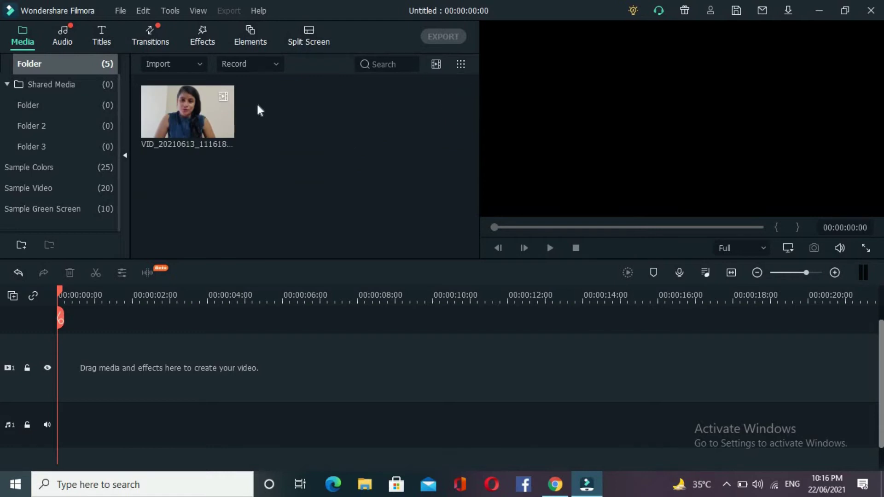
click(441, 63)
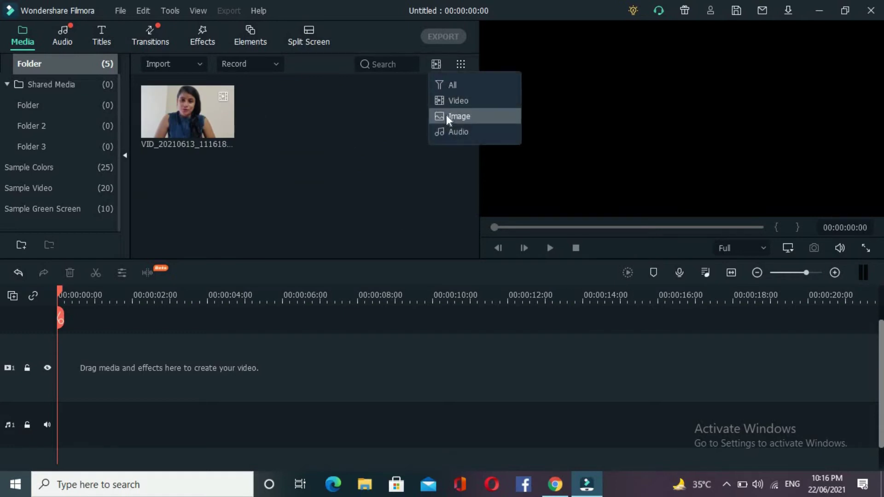
click(446, 115)
click(436, 65)
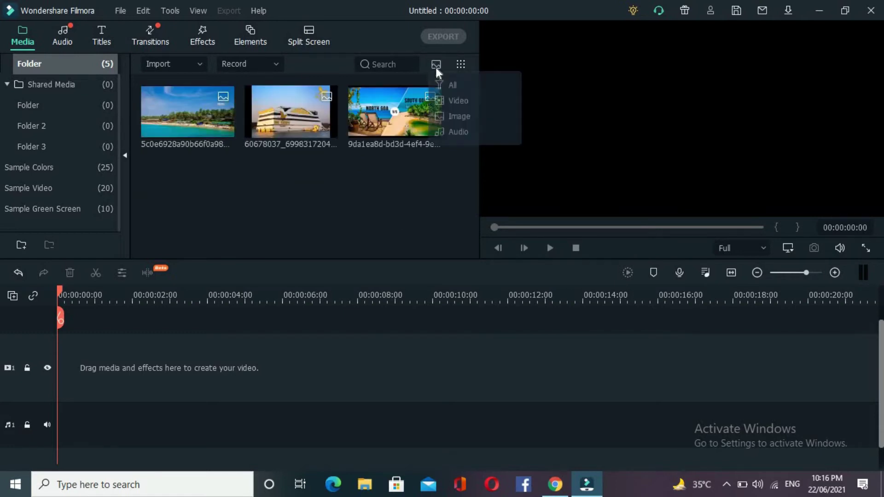
click(442, 130)
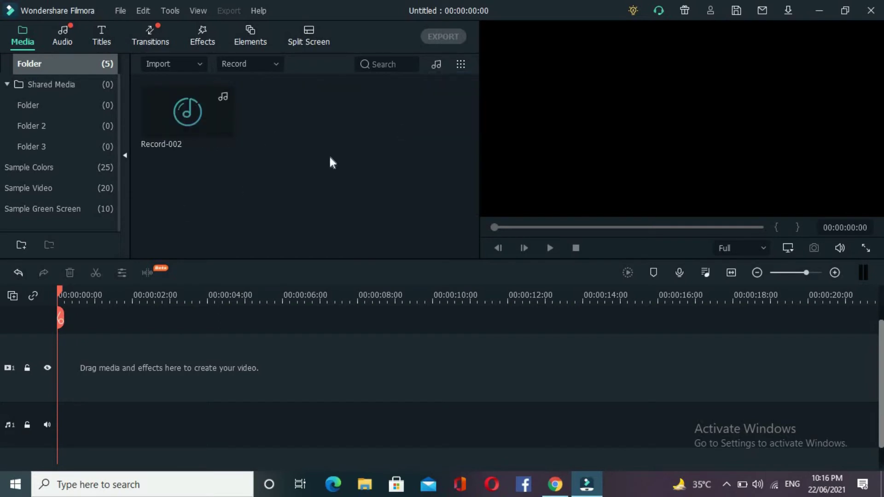
click(436, 67)
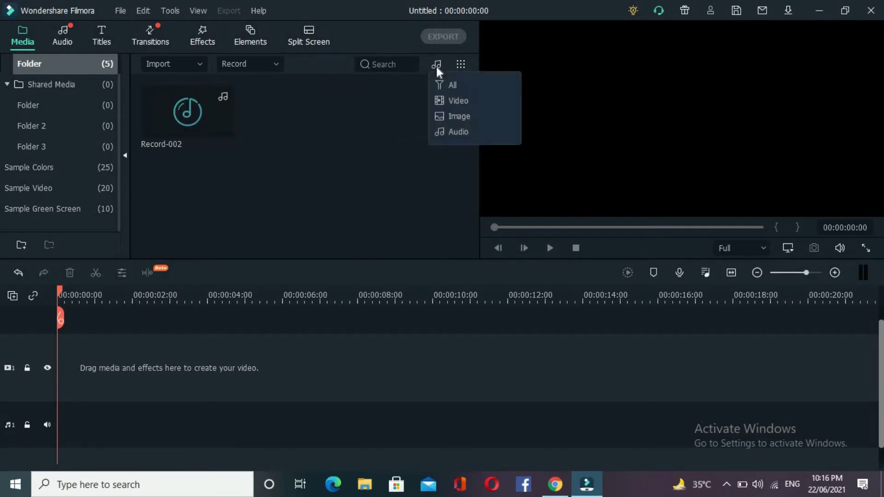
click(447, 115)
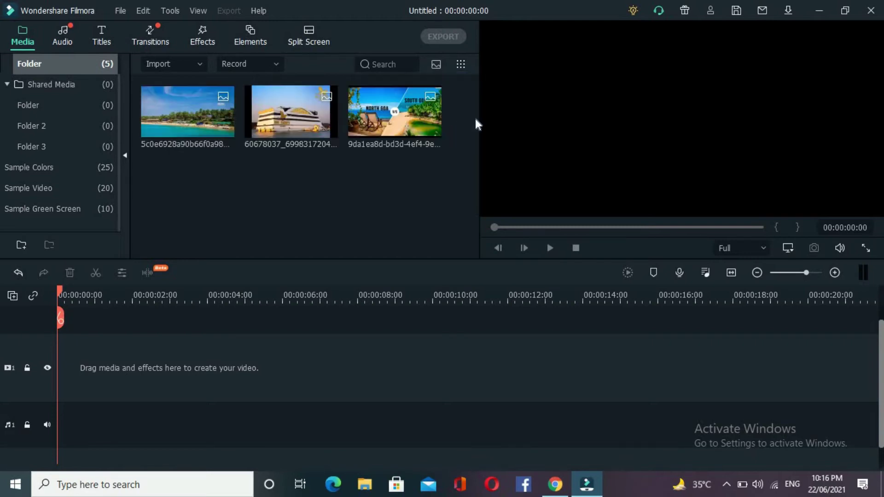
Step: Place the beach image at the start of video track 1
scroll(881, 368, down, 1)
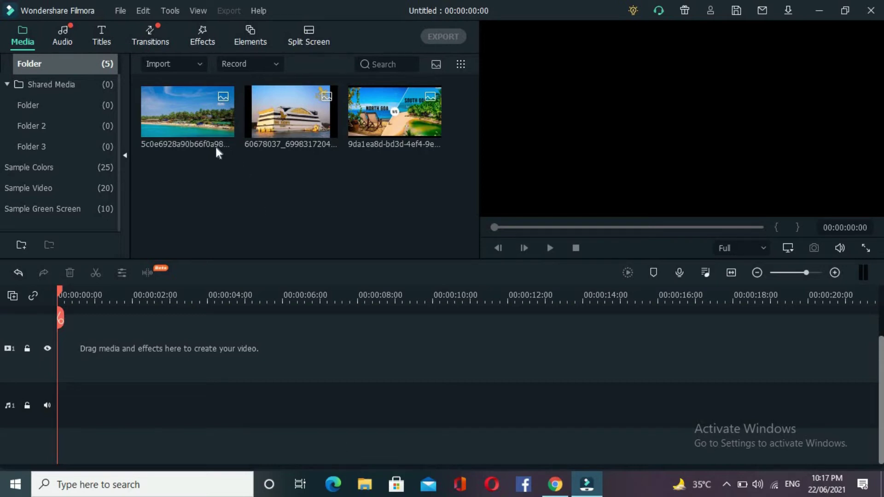
click(194, 116)
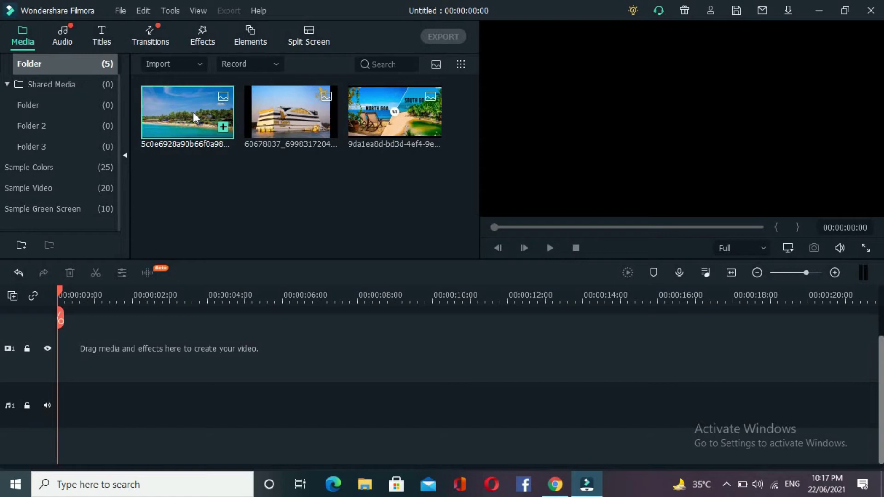
drag(194, 110, 65, 342)
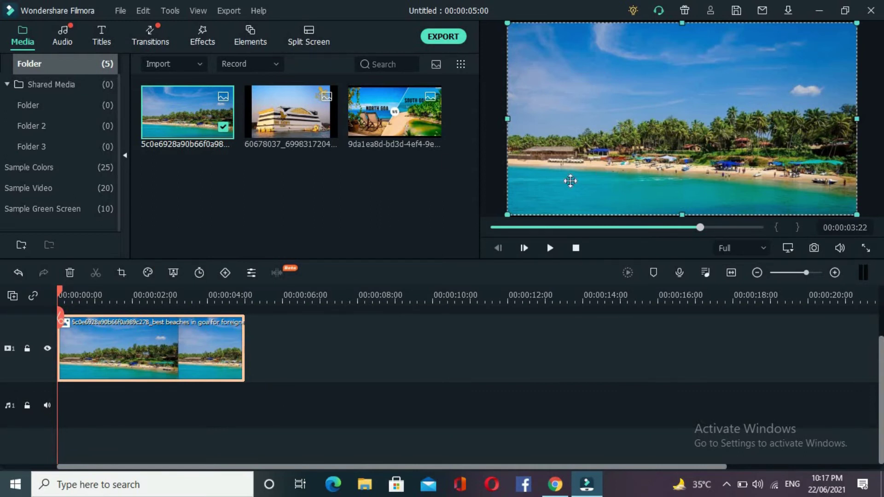
Step: Shrink the beach image in the preview to roughly 70% of the frame width and align it with the frame's left edge
click(483, 186)
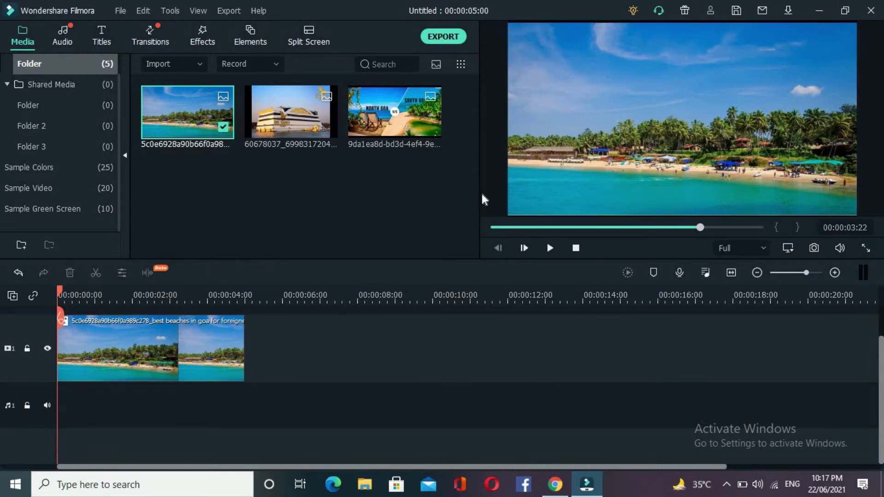
click(518, 196)
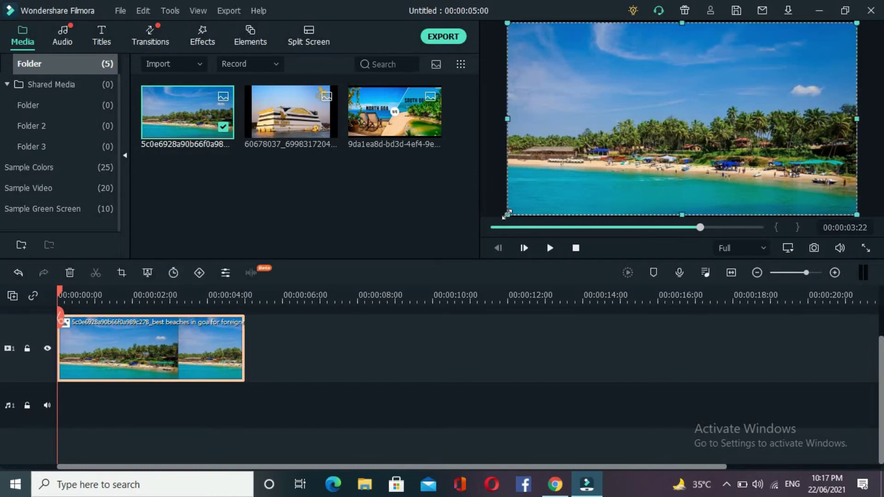
drag(507, 214, 627, 149)
drag(712, 119, 593, 151)
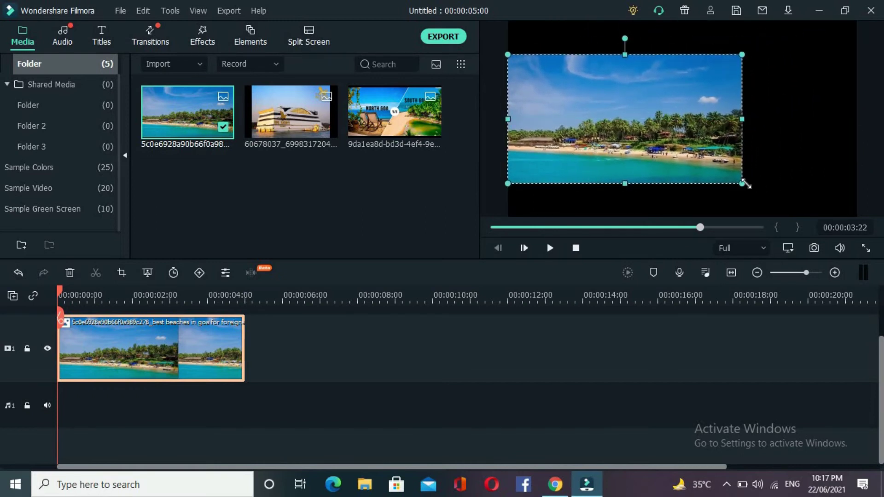
drag(743, 184, 753, 192)
click(724, 213)
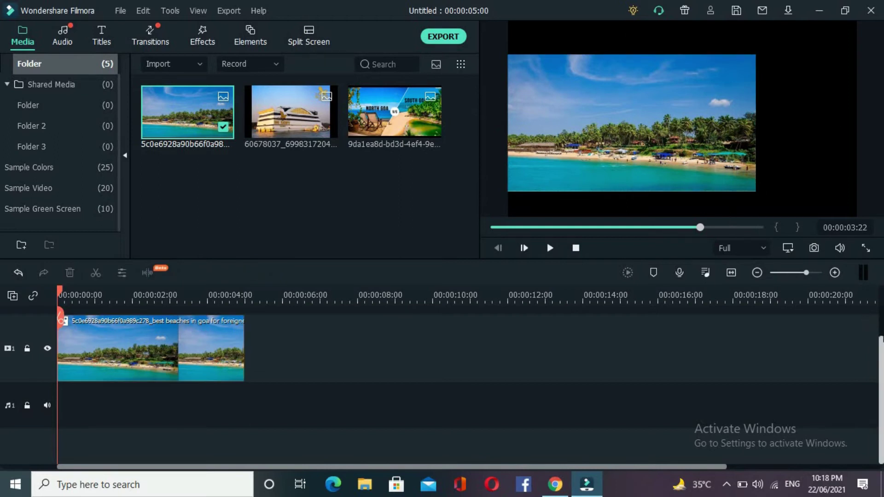
Step: Download New Title 9 from the New Concept titles and place it on video track 2 directly above the beach image, matching its length
scroll(876, 340, up, 1)
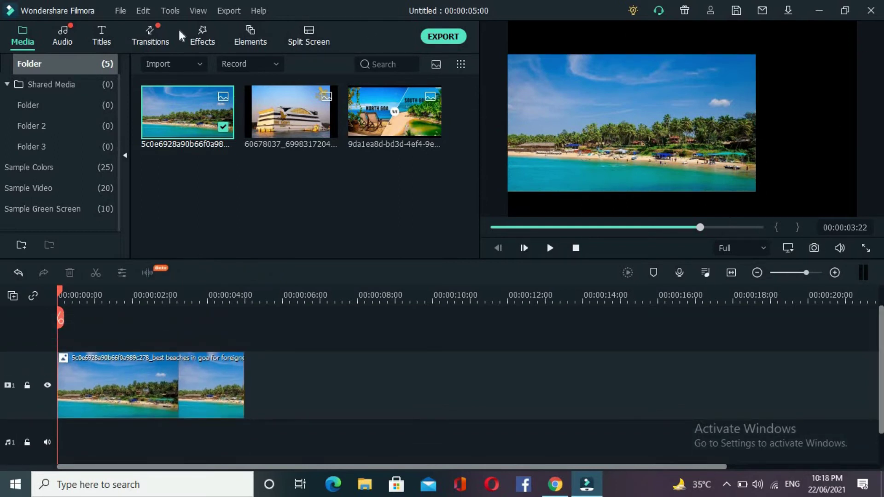
click(104, 43)
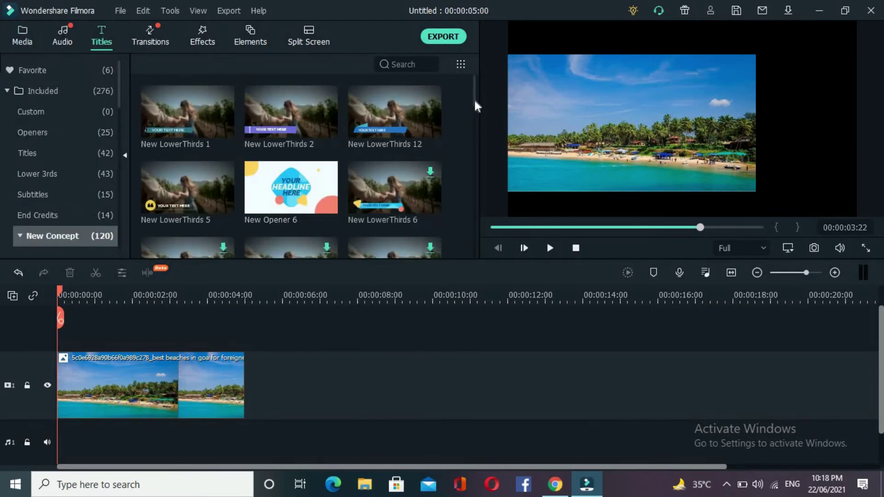
drag(475, 103, 472, 154)
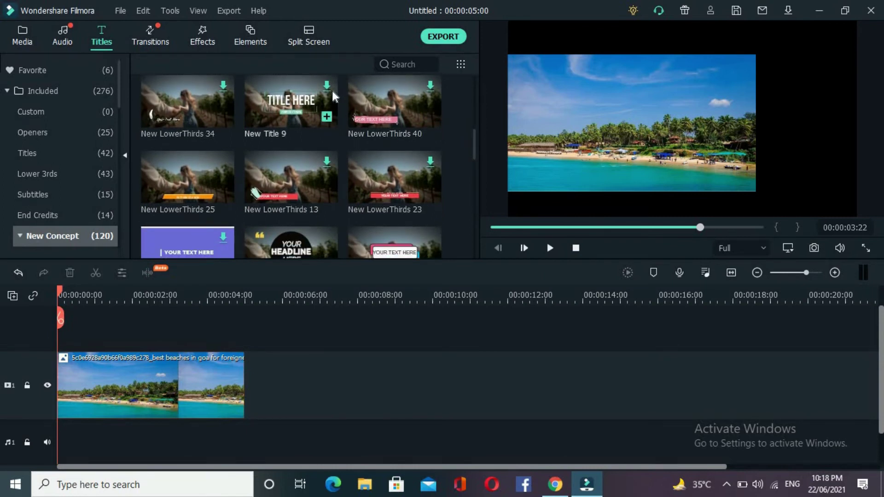
click(328, 89)
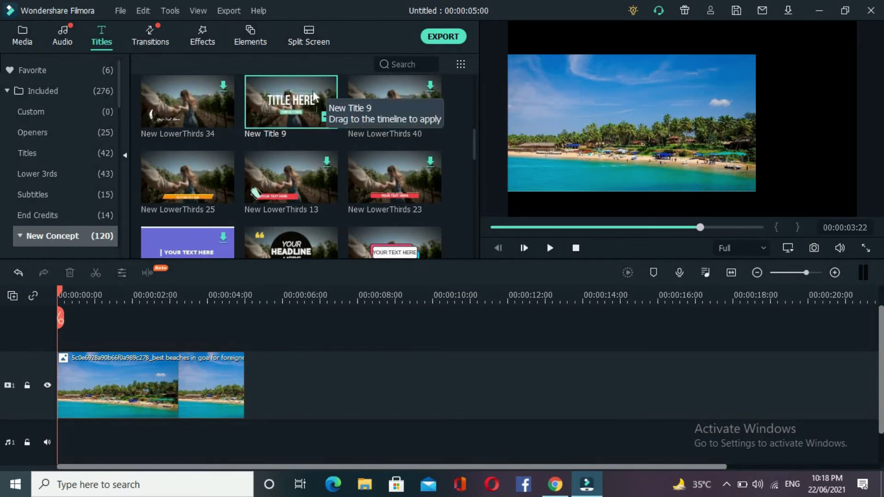
drag(309, 96, 62, 325)
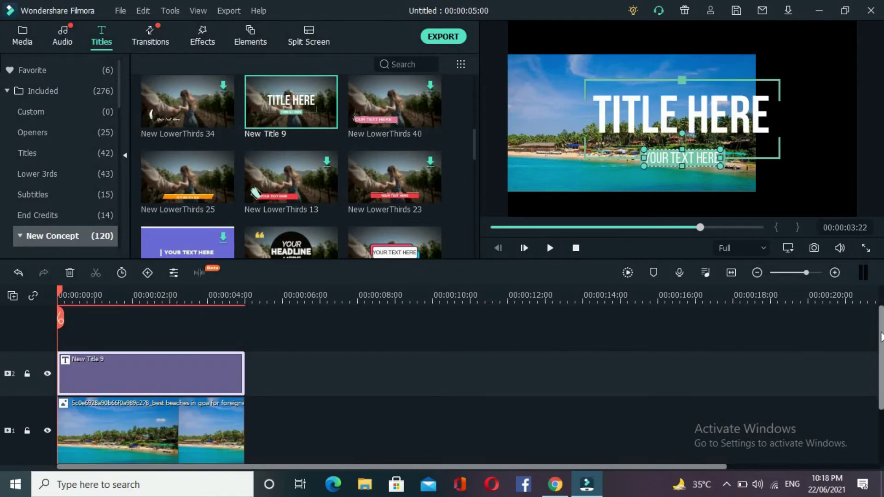
scroll(880, 336, down, 2)
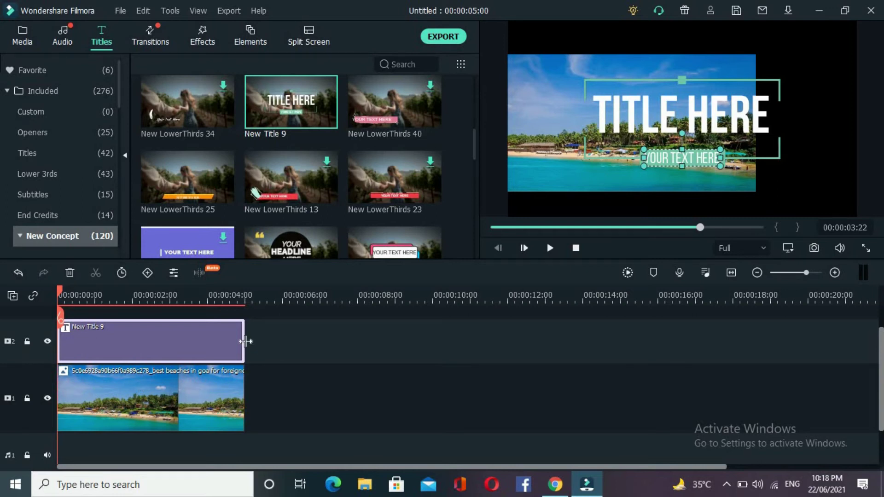
mouse_move(246, 351)
mouse_down()
mouse_move(135, 351)
mouse_move(243, 345)
mouse_up()
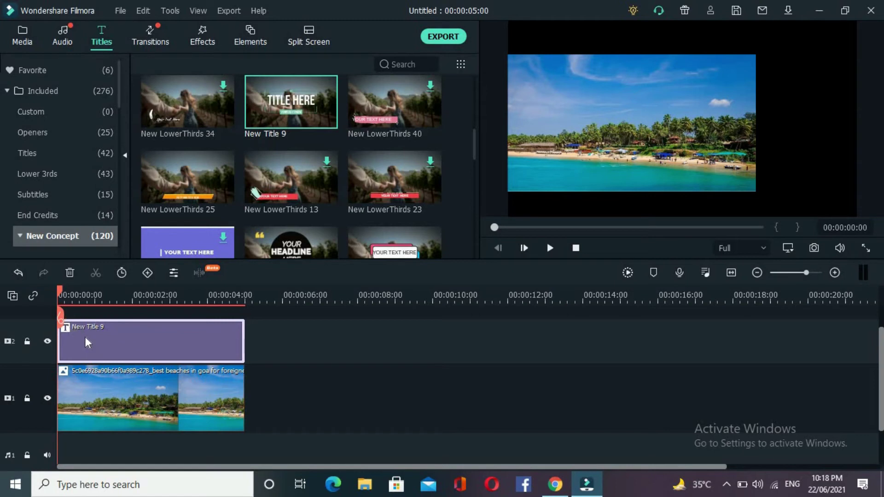
Step: Scrub the playhead across the title and beach image, and play the preview from about 2 seconds to check the title animation
drag(60, 290, 245, 313)
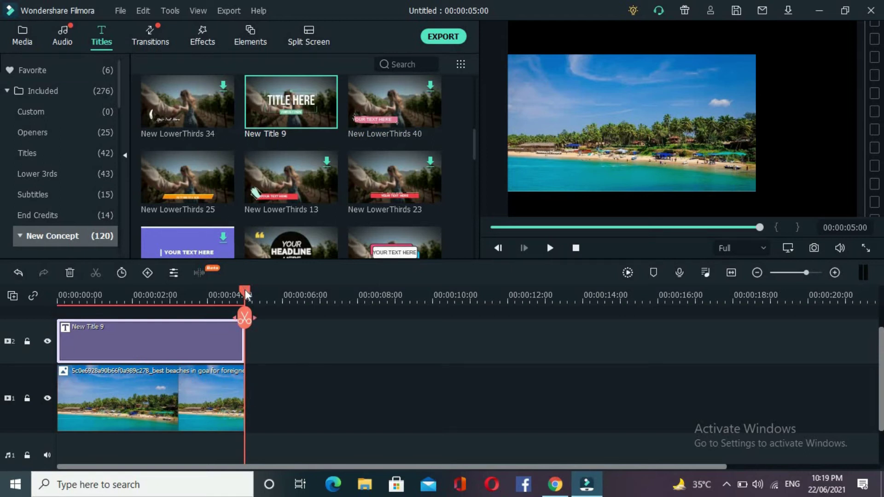
click(58, 308)
drag(361, 109, 318, 297)
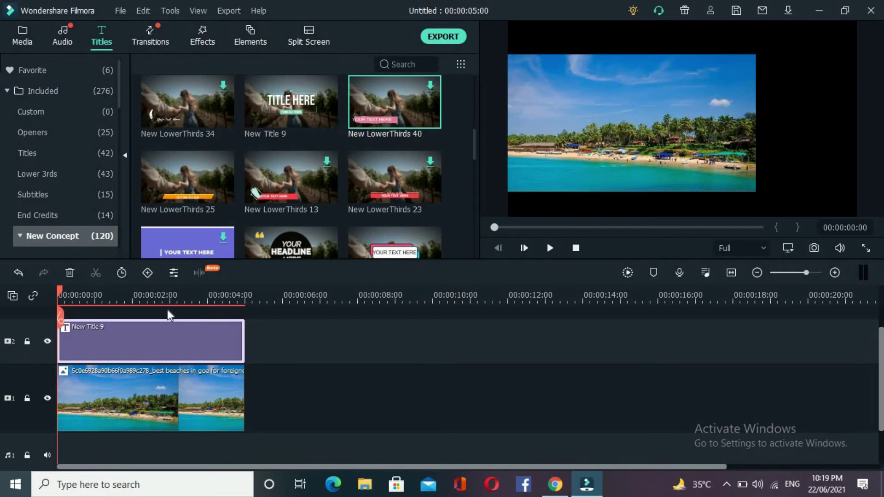
drag(59, 294, 246, 316)
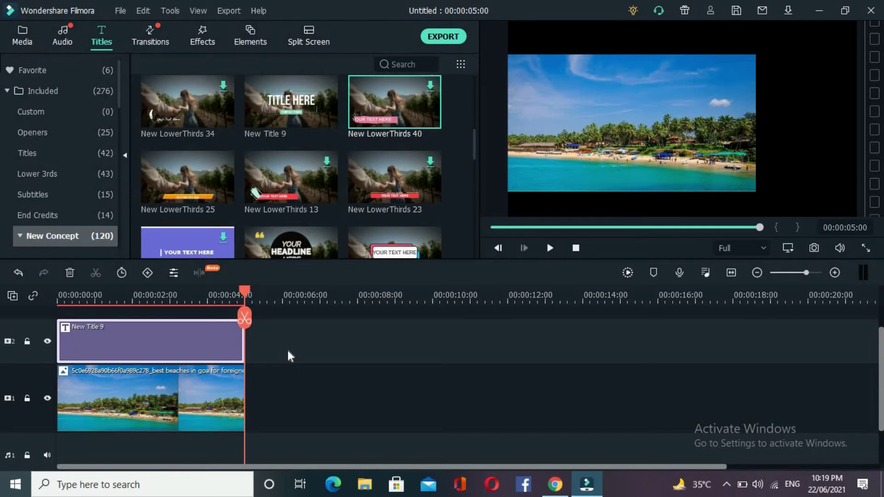
drag(247, 297, 139, 305)
click(550, 248)
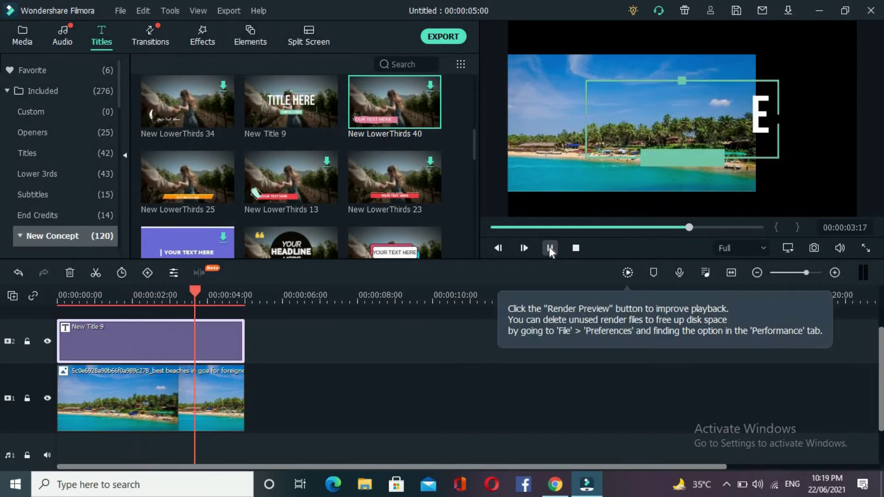
Step: Stop playback, return to the start of the timeline, and clear the "YOUR TEXT HERE" subtitle in New Title 9
click(550, 248)
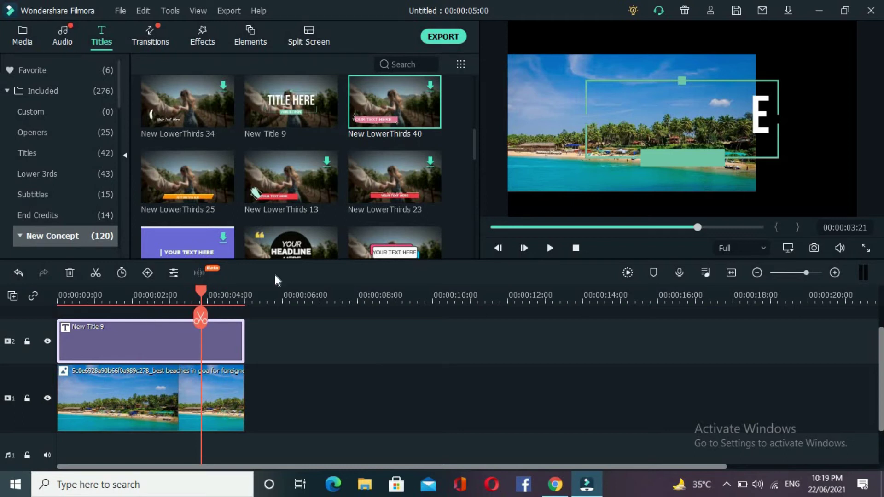
drag(200, 288, 60, 302)
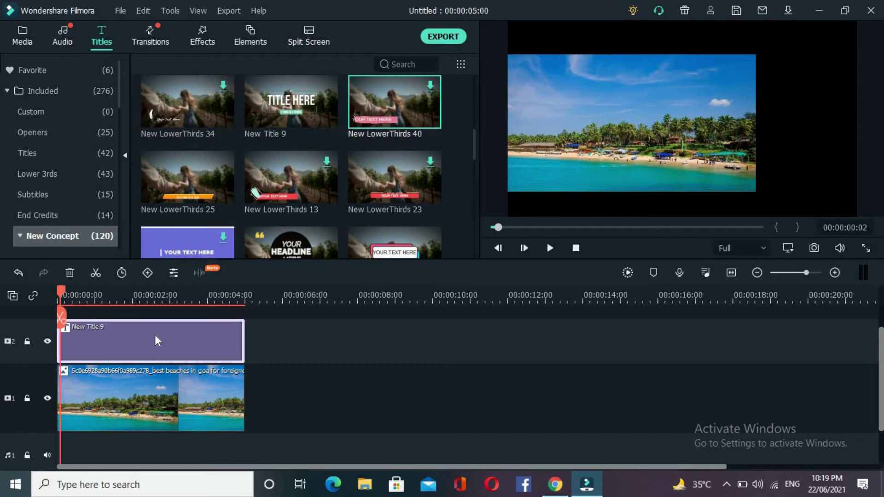
double_click(89, 328)
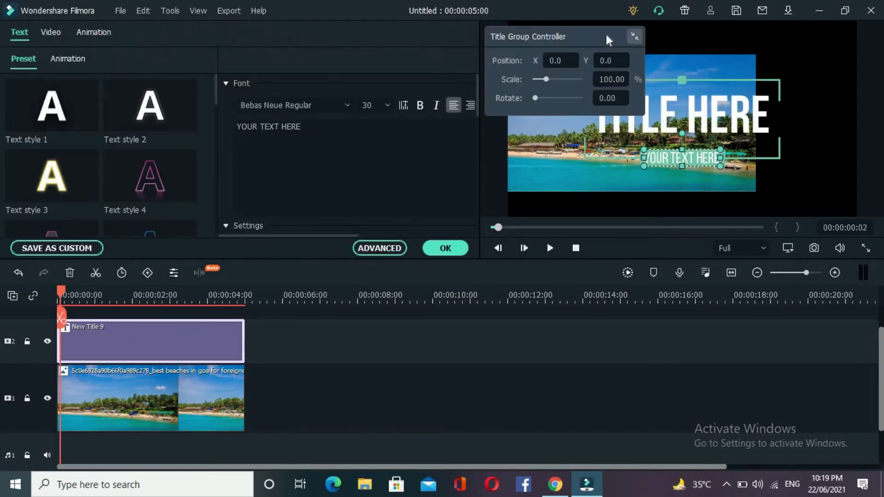
drag(606, 34, 118, 32)
click(315, 132)
key(BackSpace)
key(BackSpace)
key(BackSpace)
key(BackSpace)
key(BackSpace)
key(BackSpace)
key(BackSpace)
key(BackSpace)
key(BackSpace)
key(BackSpace)
key(BackSpace)
key(BackSpace)
key(BackSpace)
key(BackSpace)
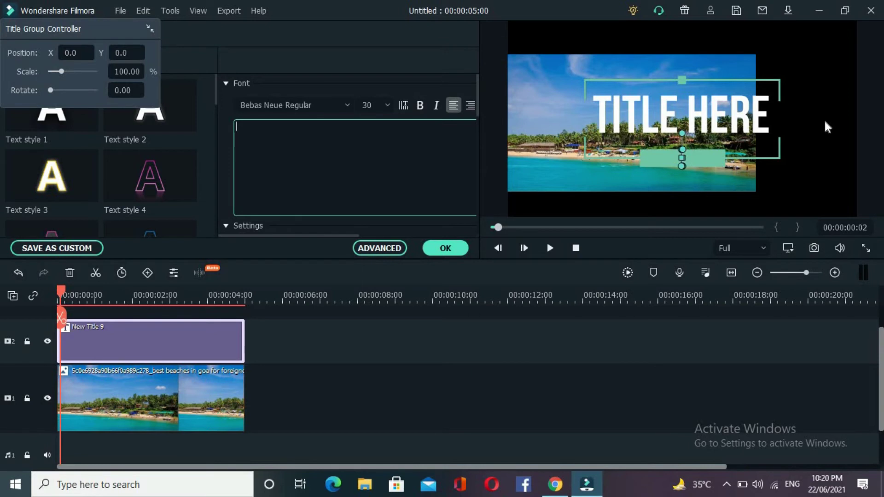
Step: Replace the main title text "TITLE HERE" with "goa"
click(750, 122)
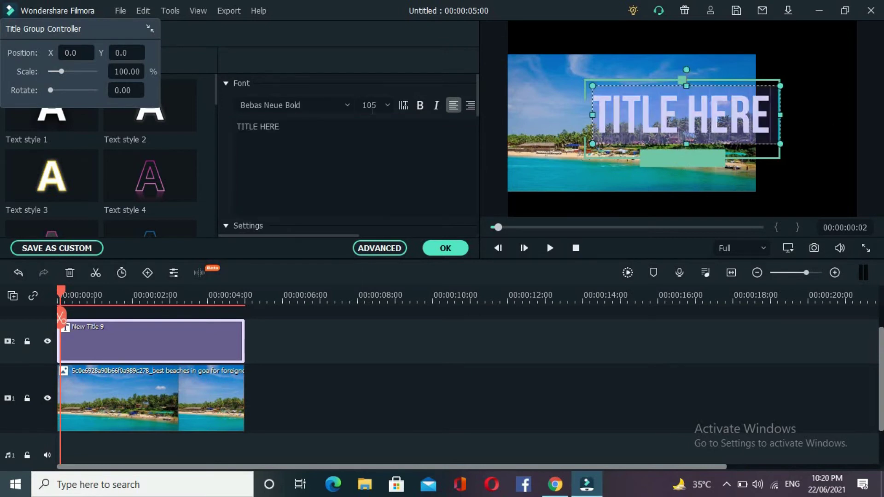
click(286, 129)
key(BackSpace)
key(BackSpace)
key(BackSpace)
key(BackSpace)
key(BackSpace)
key(BackSpace)
key(BackSpace)
key(BackSpace)
key(BackSpace)
key(BackSpace)
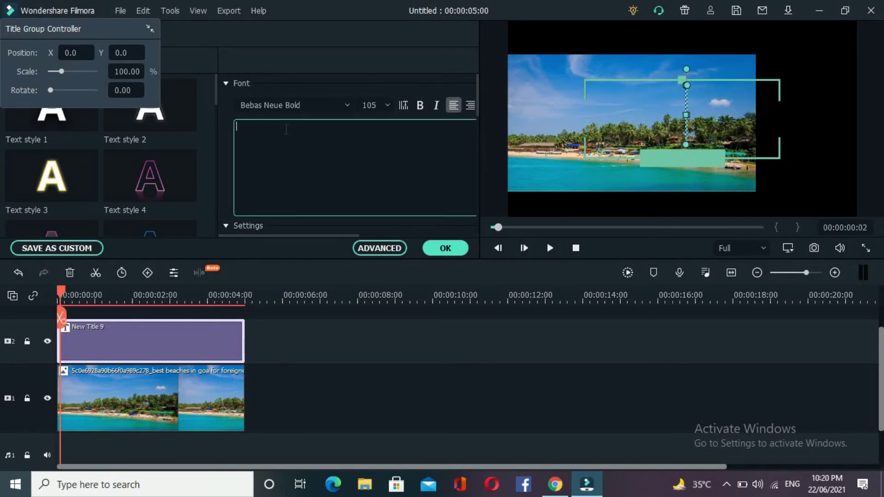
text(go)
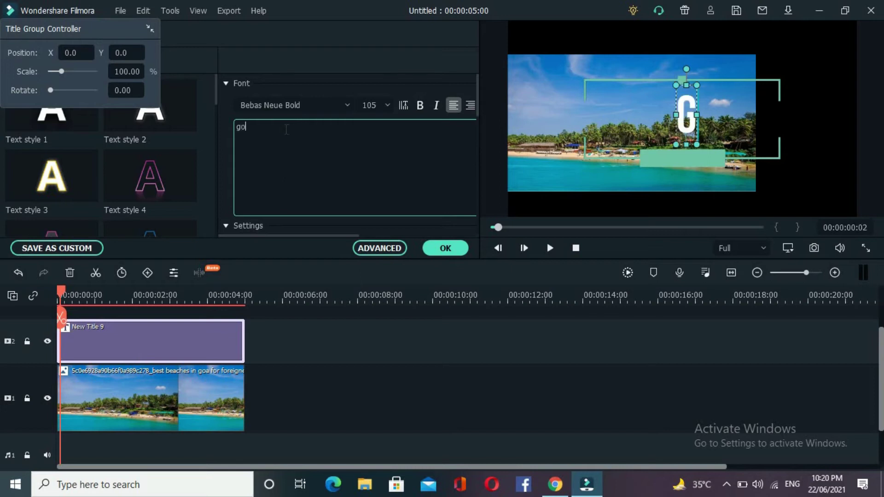
text(a)
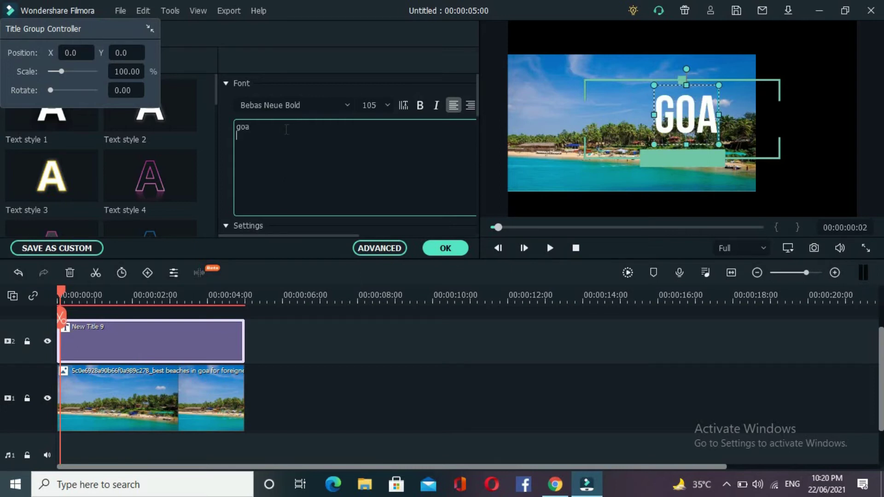
Step: Set the font size of the goa text to 90
click(690, 159)
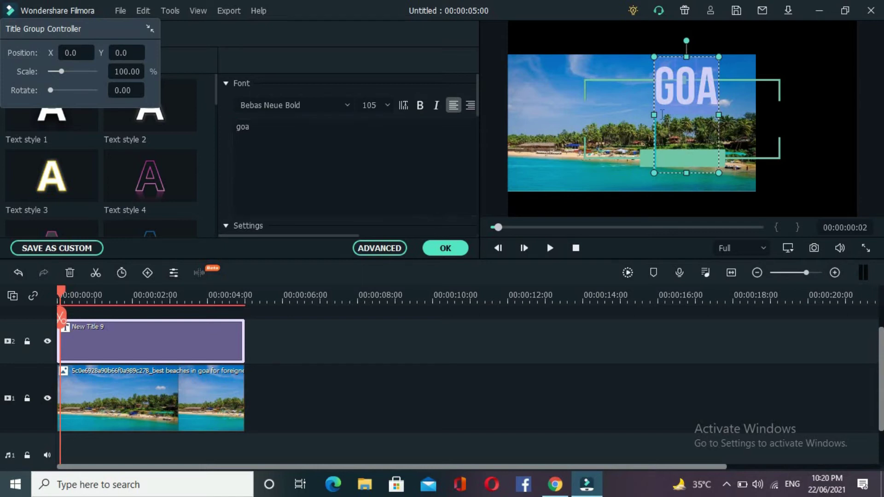
click(277, 127)
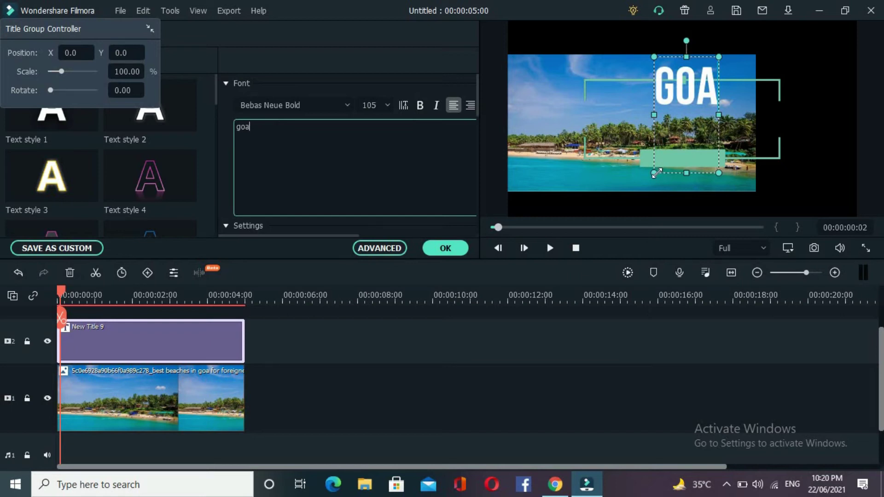
mouse_move(657, 173)
mouse_down()
mouse_move(696, 92)
mouse_move(656, 171)
mouse_up()
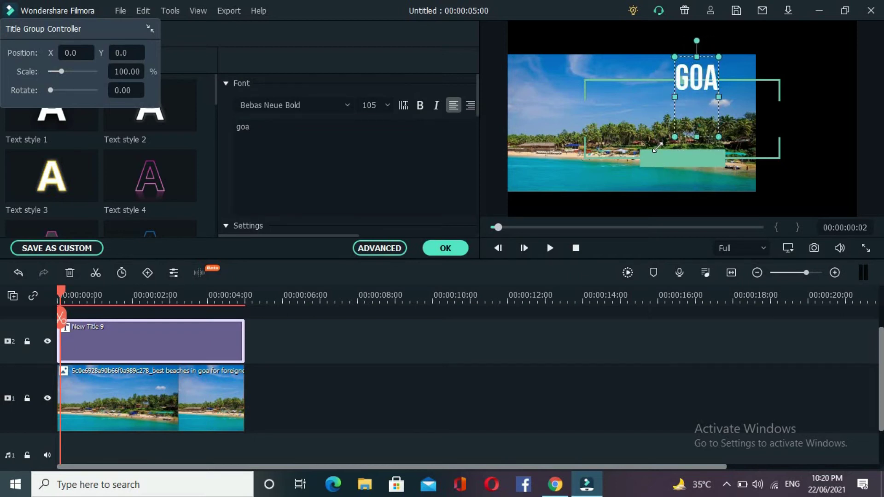
double_click(244, 127)
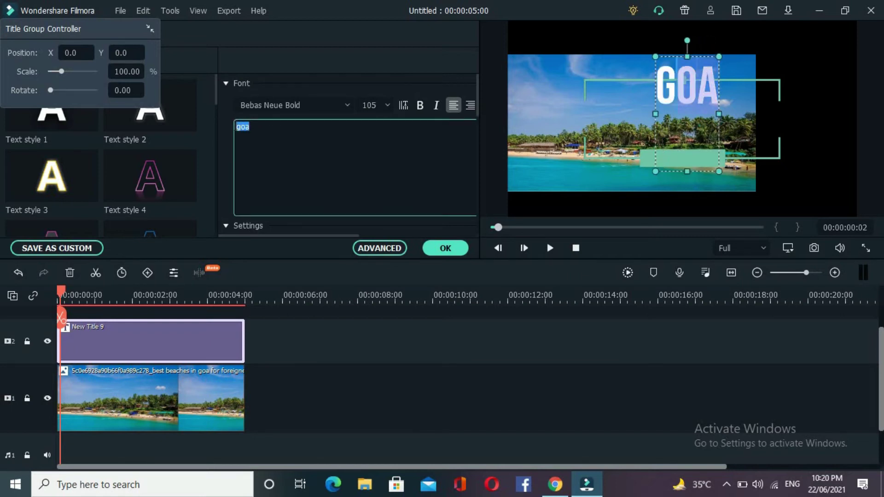
click(386, 104)
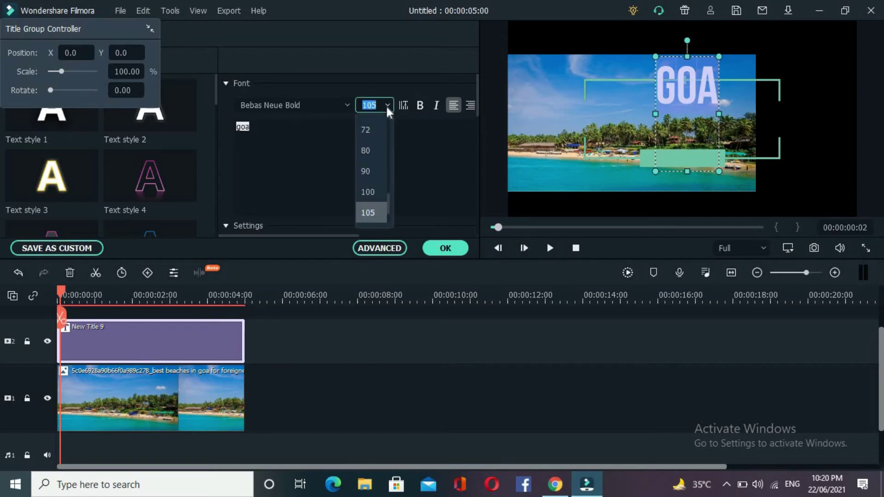
click(379, 171)
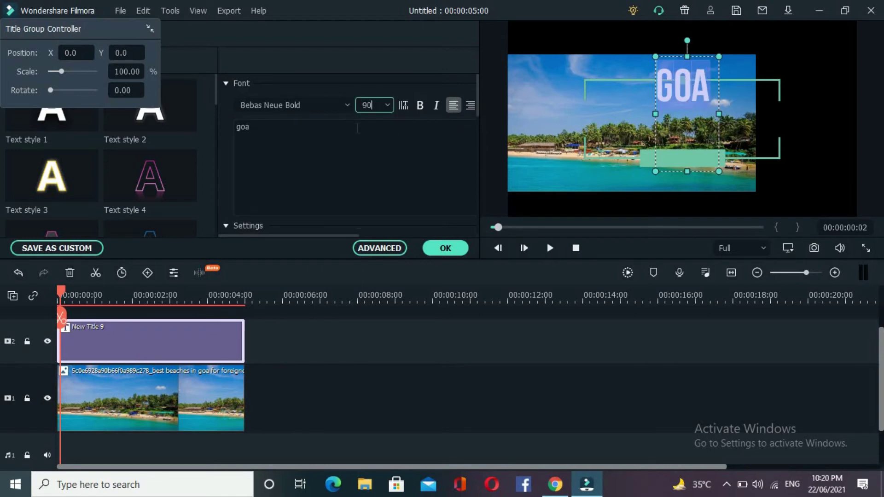
drag(279, 129, 234, 131)
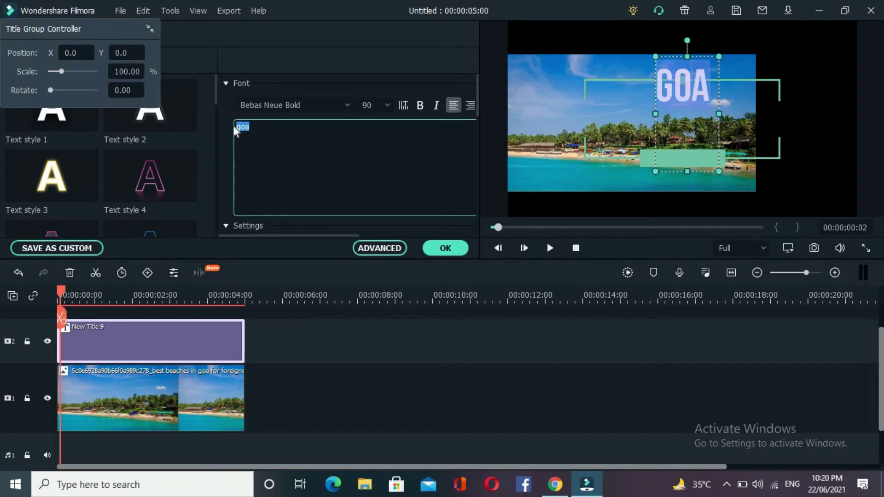
click(349, 105)
click(348, 105)
click(349, 105)
click(349, 105)
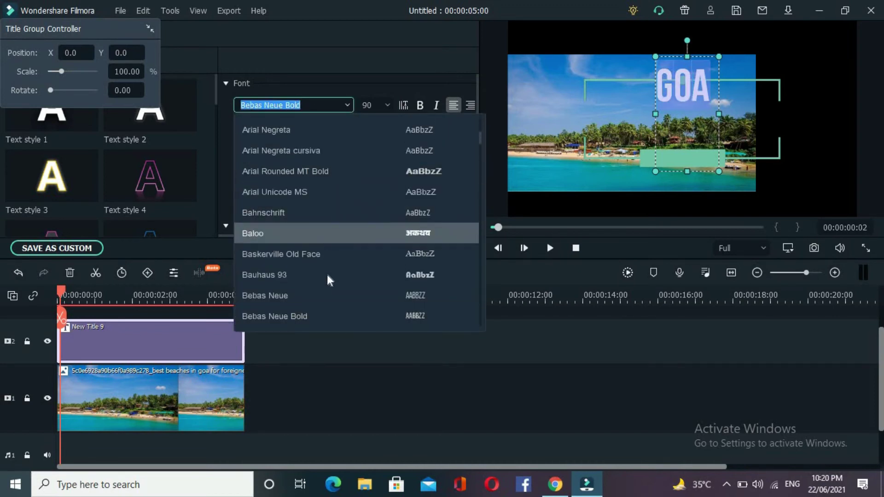
click(338, 105)
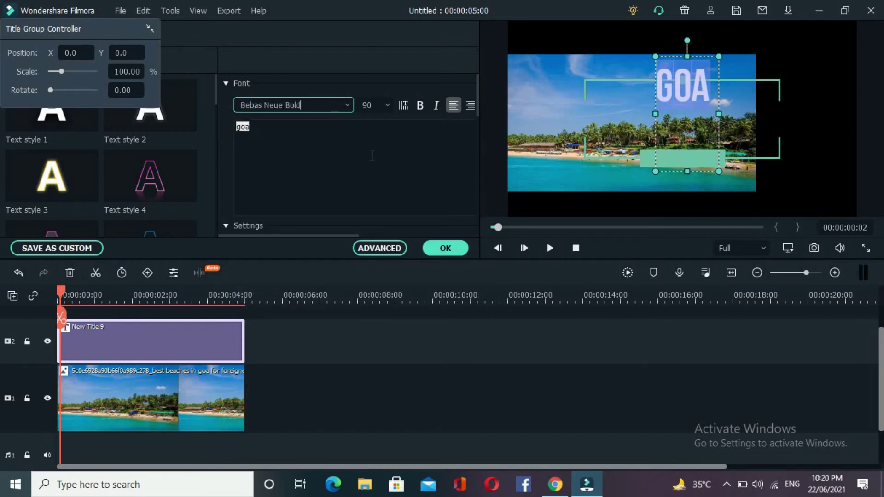
Step: Change the text color of the goa title to dark red
click(226, 84)
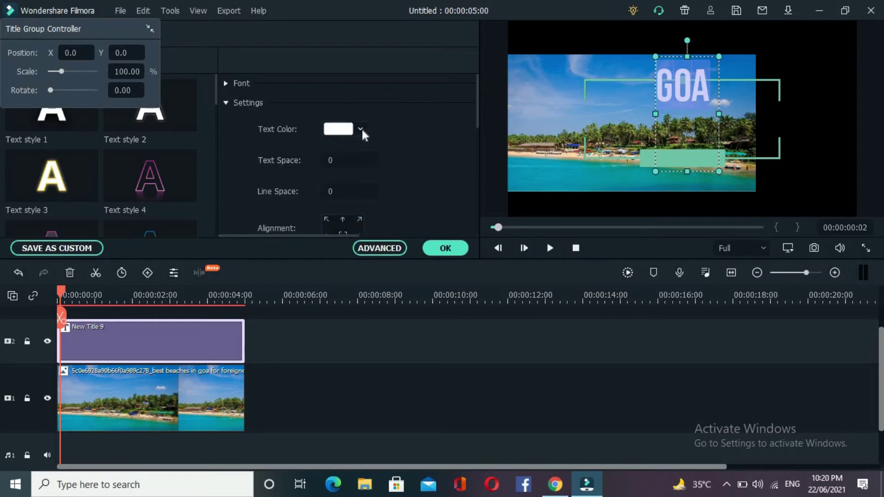
click(361, 130)
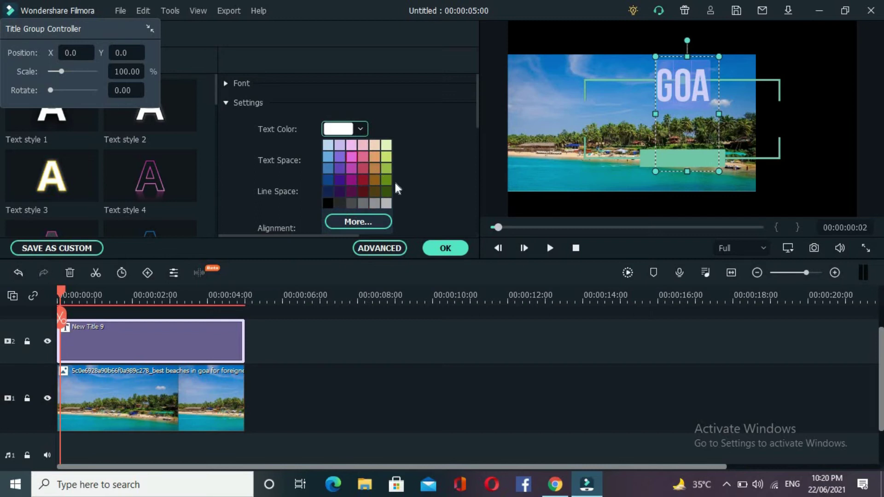
click(364, 184)
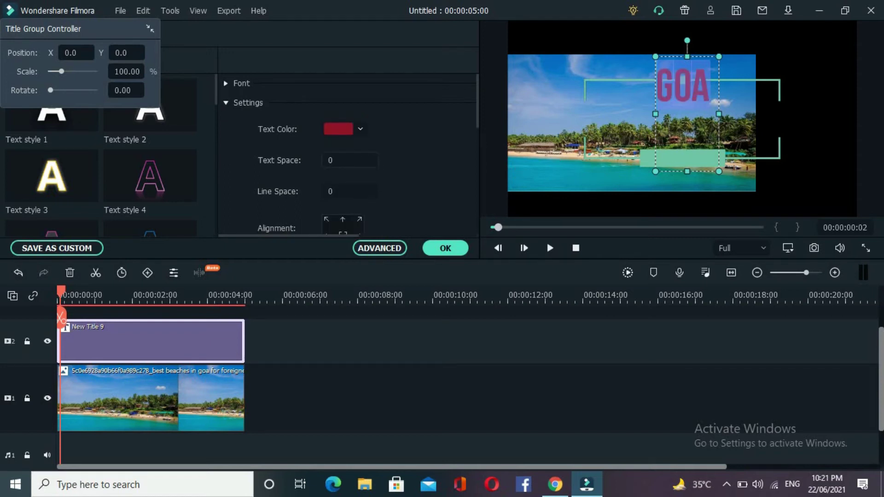
Step: Set the goa title's text space to -7 and apply the title settings
scroll(349, 160, up, 10)
scroll(350, 160, down, 15)
scroll(349, 159, up, 13)
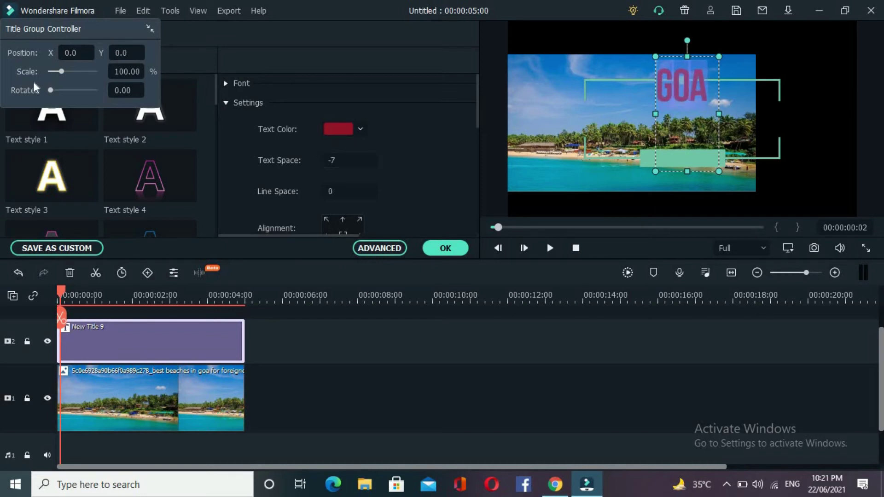
mouse_move(50, 90)
mouse_down()
mouse_move(60, 90)
mouse_move(48, 90)
mouse_up()
drag(477, 123, 345, 170)
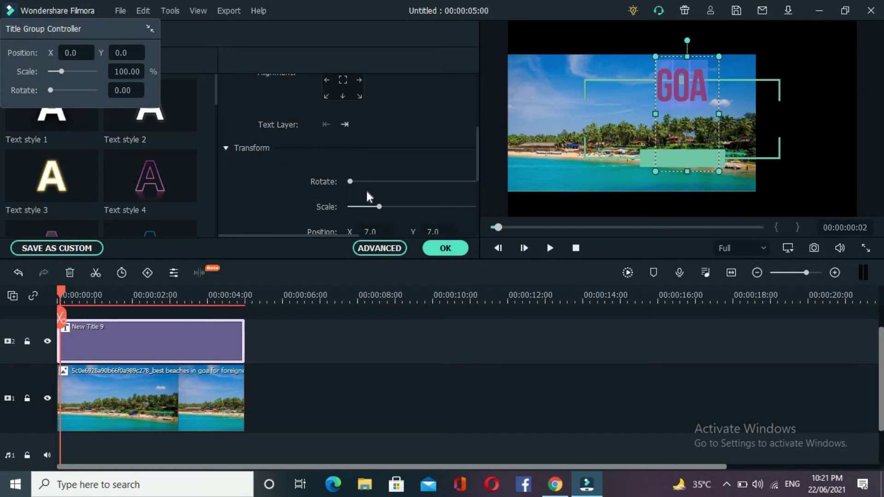
click(449, 249)
Step: Move the GOA text down inside the title's green frame, just above the green bar, and slightly shorten its text box
drag(707, 54, 705, 93)
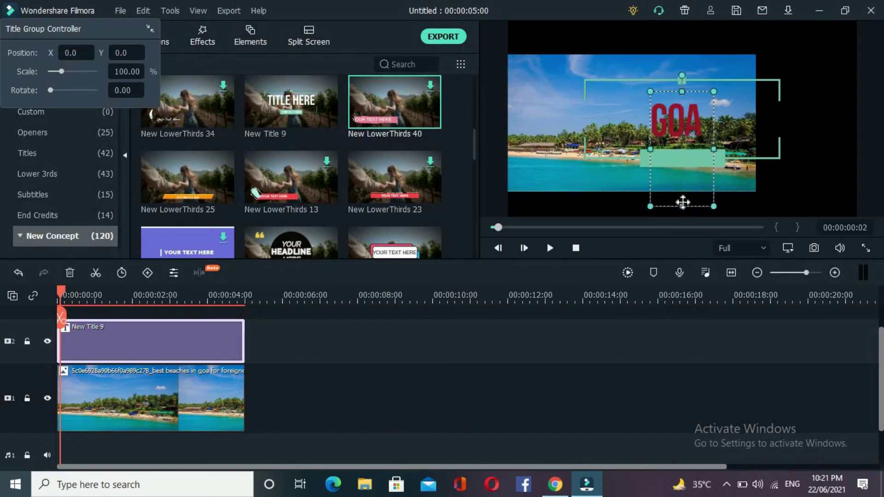
drag(682, 206, 682, 195)
double_click(684, 155)
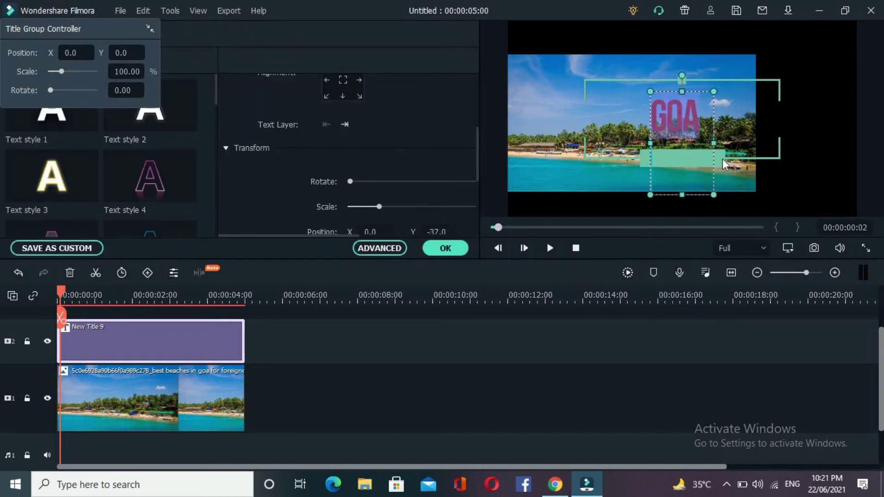
click(380, 248)
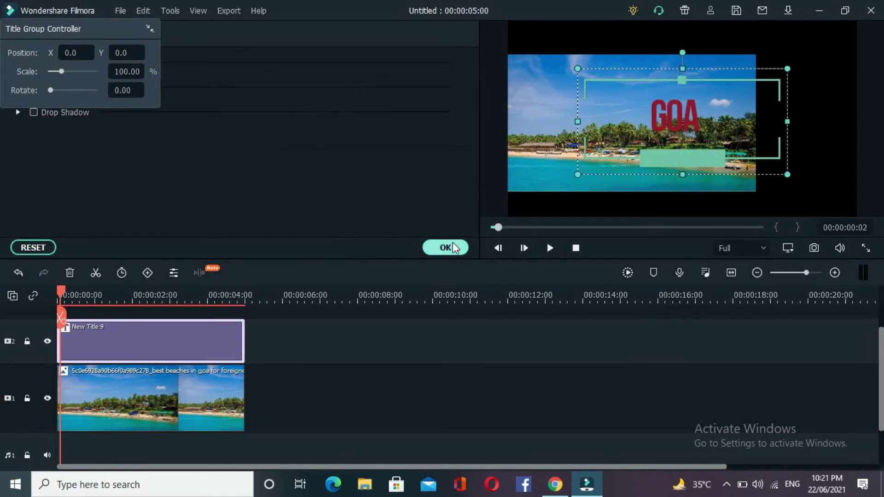
click(445, 247)
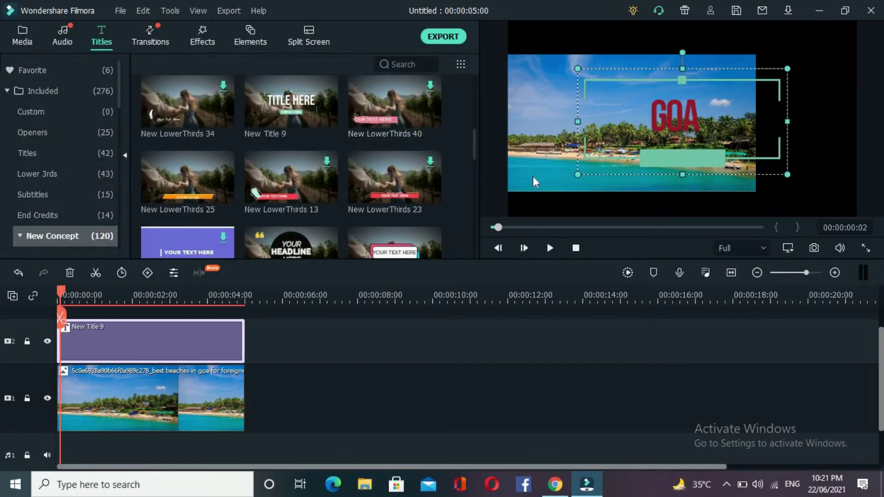
Step: Move the title's green frame to the right edge of the video frame and place the GOA text back inside it
drag(728, 70, 675, 83)
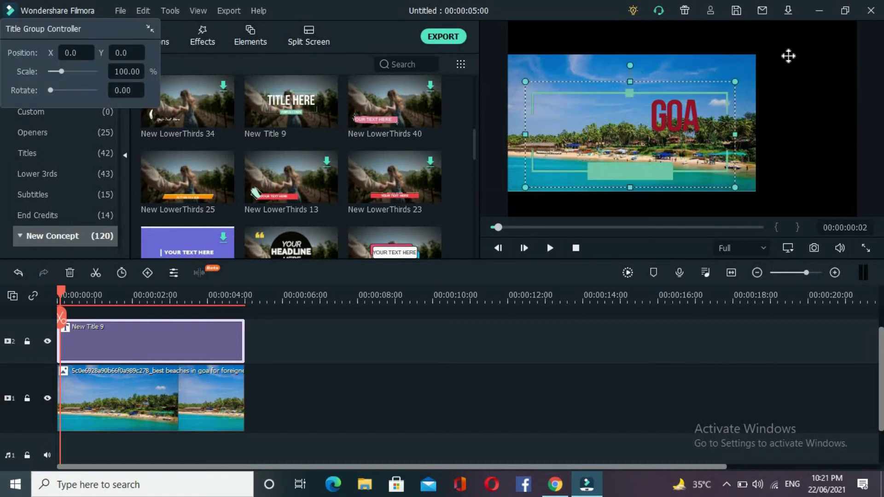
drag(789, 56, 801, 69)
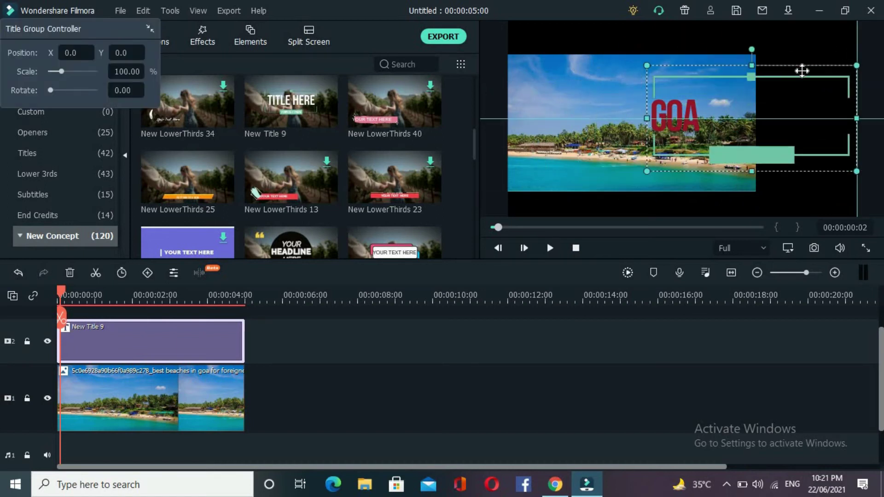
click(683, 126)
drag(691, 93, 776, 91)
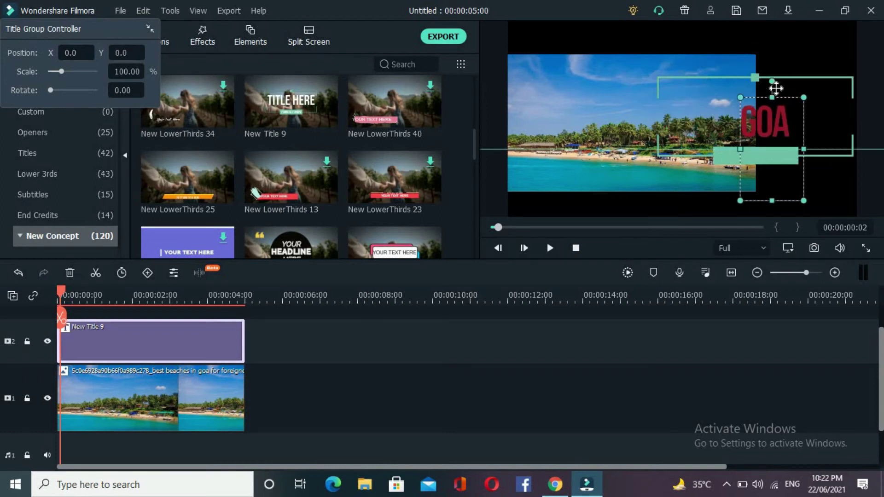
click(494, 175)
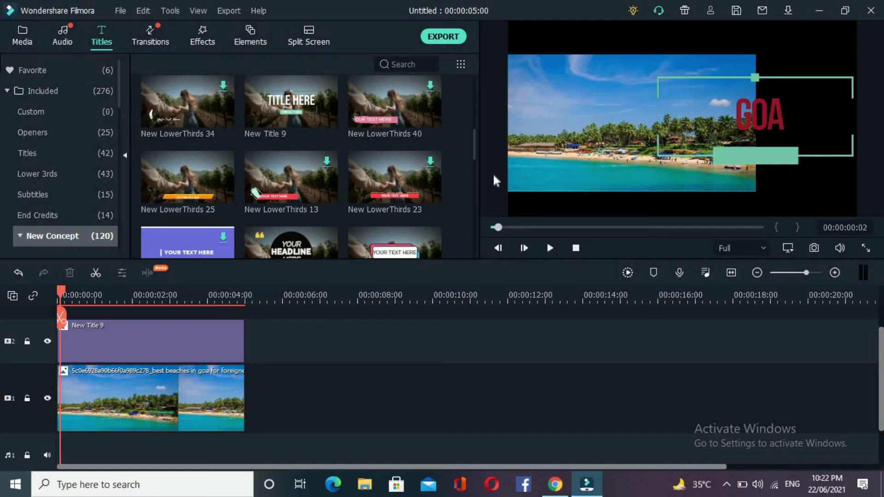
Step: Play the edit from the start and scrub to the end of the clips at 5 seconds to check the edited title
click(550, 248)
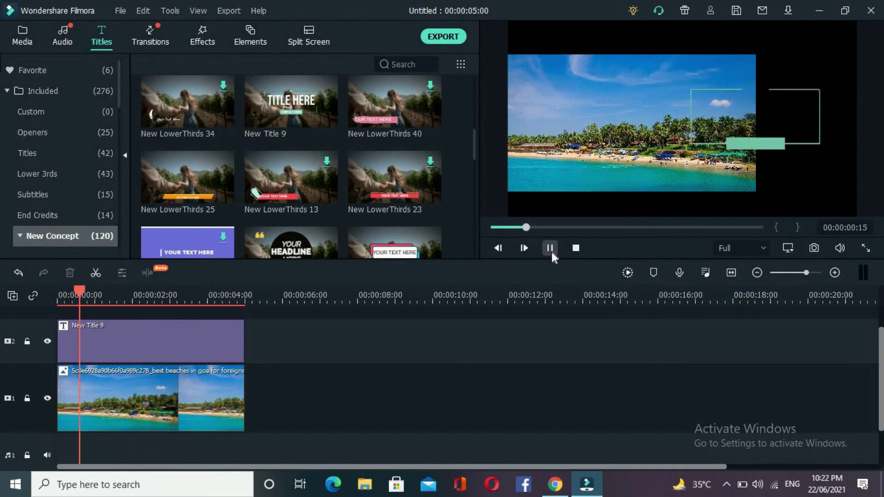
click(120, 297)
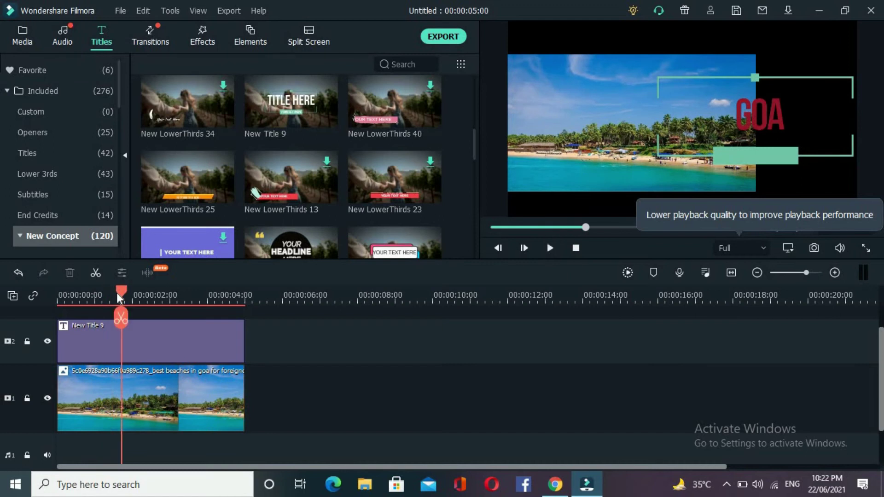
drag(119, 293, 247, 328)
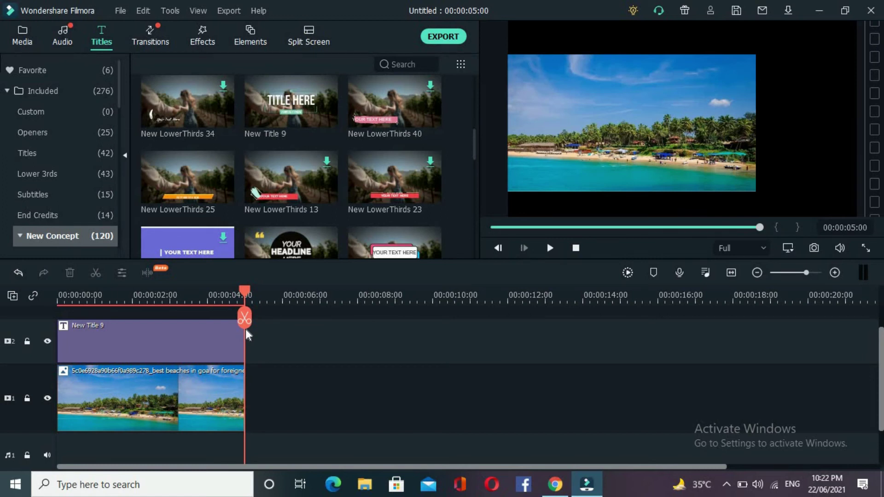
Step: Filter the project's media library to show only video files
click(20, 38)
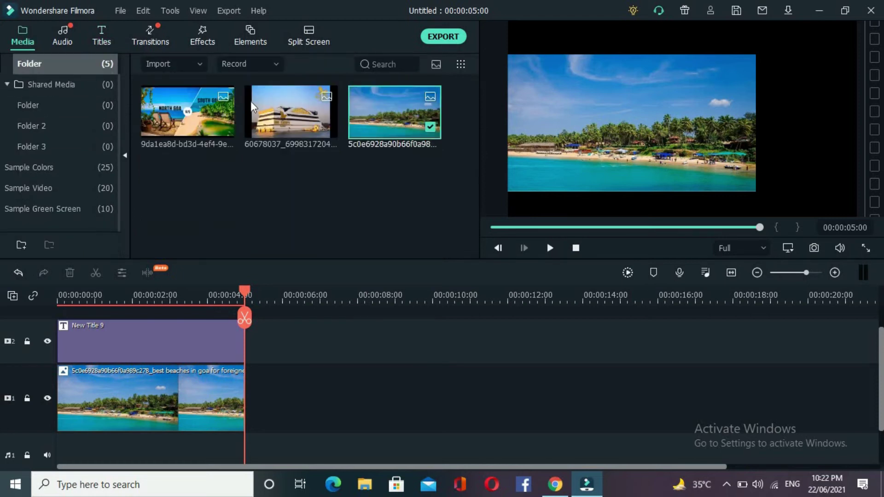
click(440, 64)
click(449, 101)
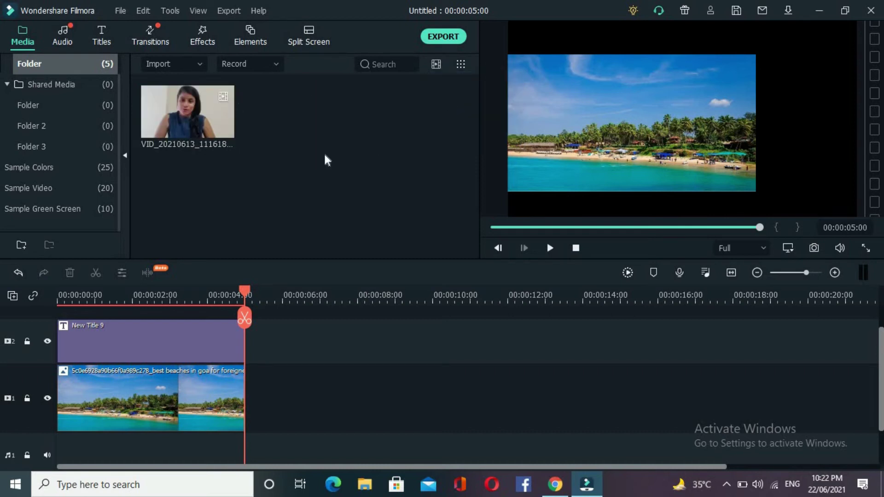
Step: Preview the VID_20210613_111618 video, mark its in point at 00:00:03:06, and continue playback to about 6 seconds
double_click(183, 112)
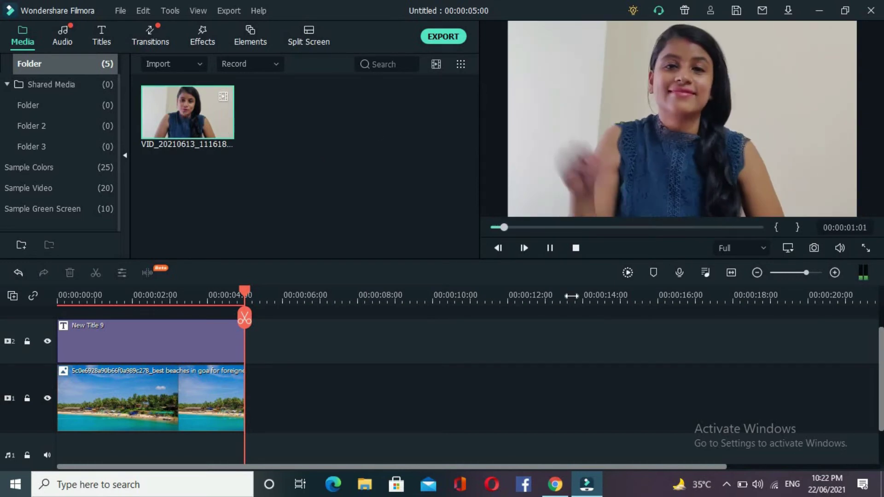
click(551, 251)
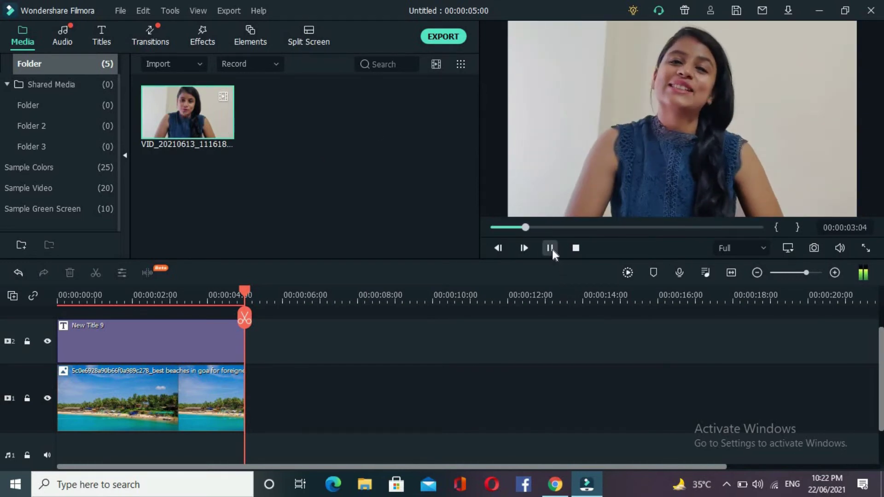
click(777, 227)
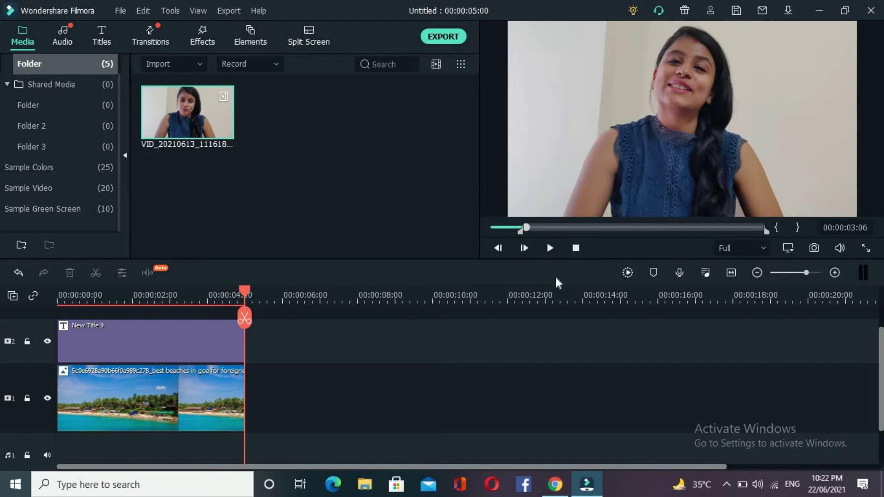
click(550, 248)
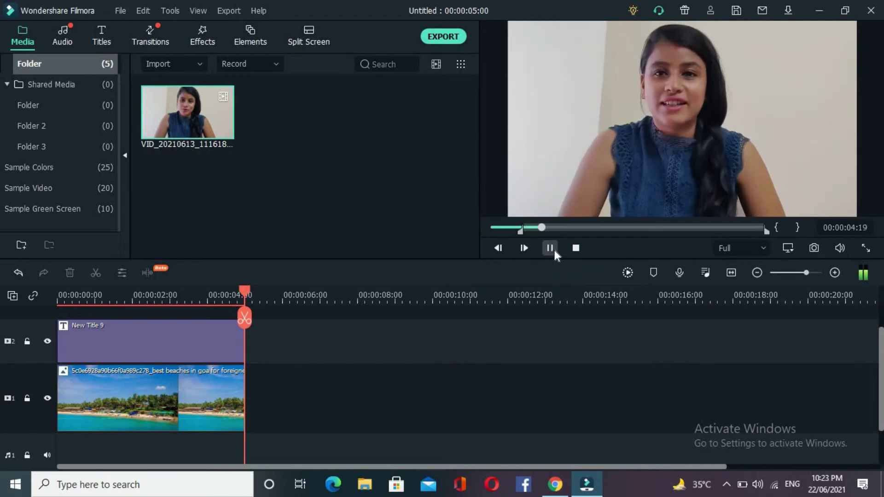
click(552, 251)
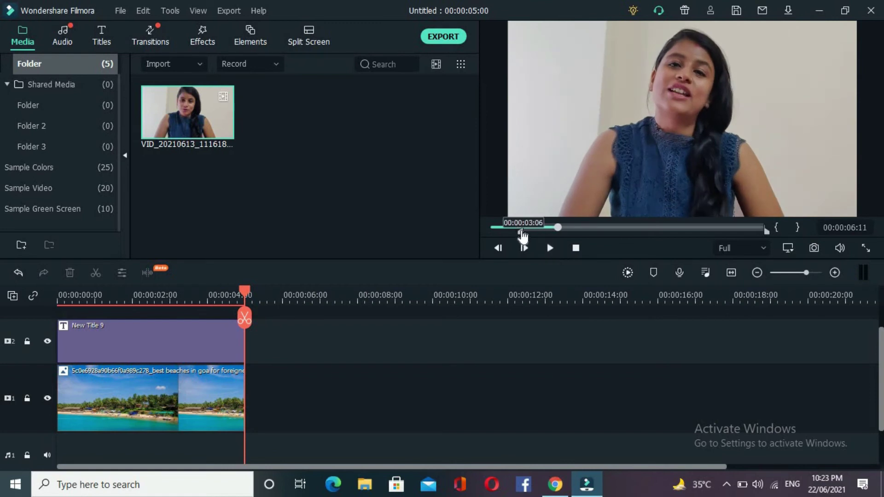
Step: Move the video's in point slightly forward, set its out point to 00:00:24:21, and place it directly after the beach image on video track 1
drag(522, 235, 539, 235)
drag(768, 237, 747, 236)
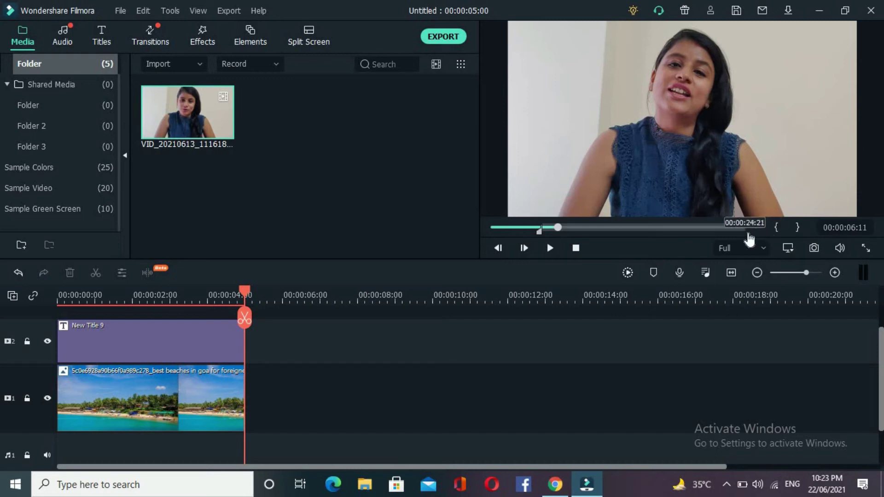
click(576, 249)
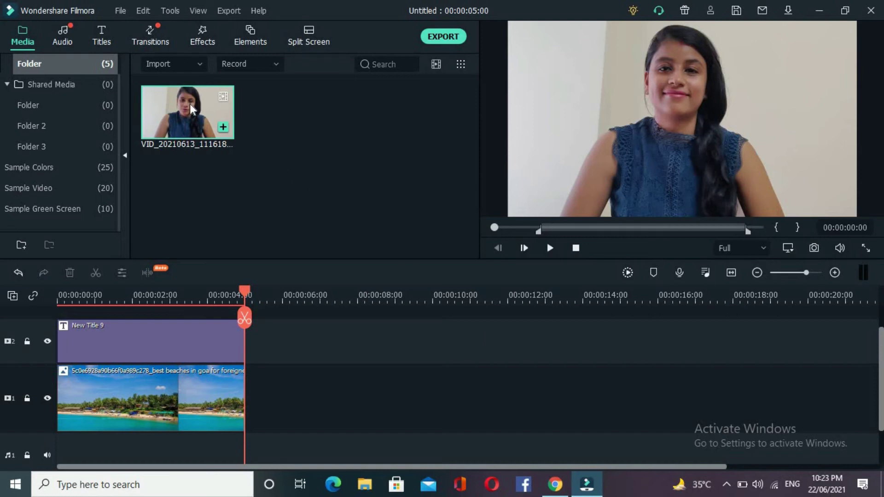
drag(190, 105, 251, 377)
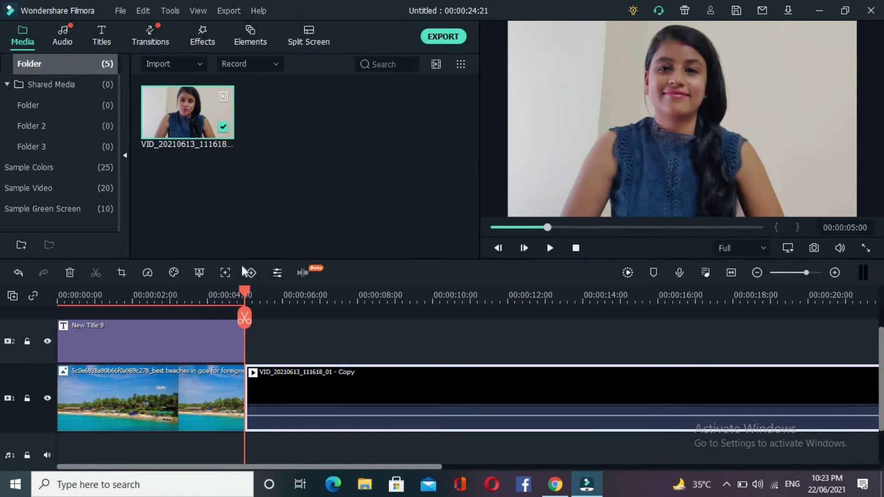
Step: Add a Cross Zoom transition between the beach image and the video clip, and shorten it to the very end of the image
click(151, 36)
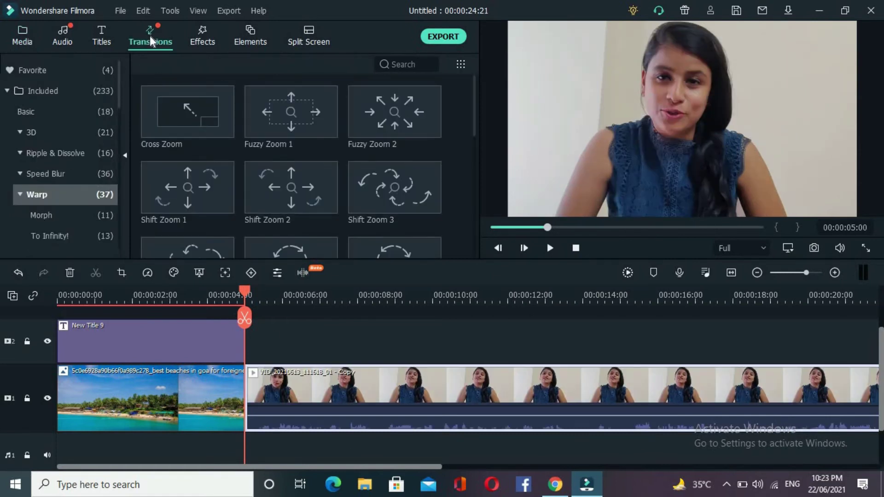
click(192, 113)
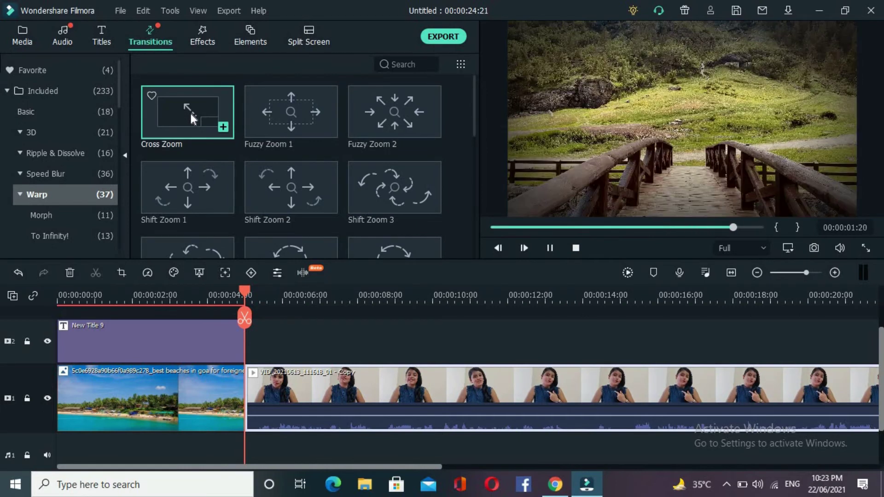
drag(189, 112, 237, 402)
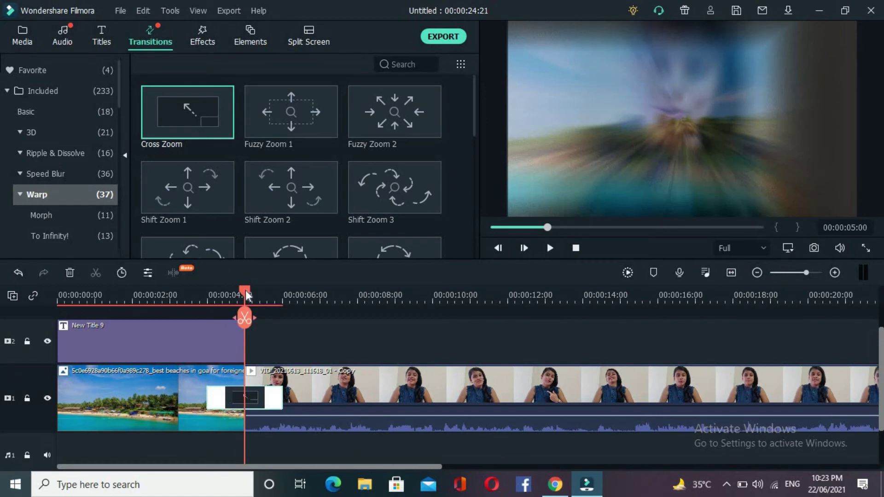
drag(209, 298, 162, 298)
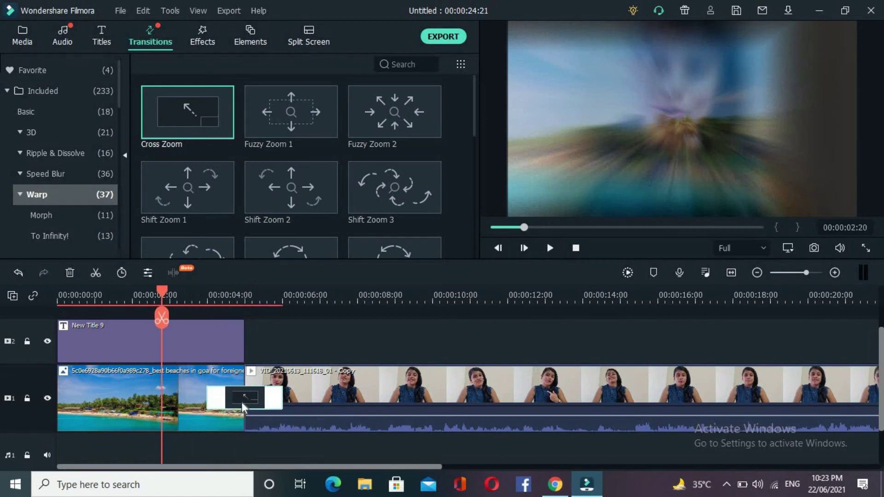
drag(207, 395, 239, 395)
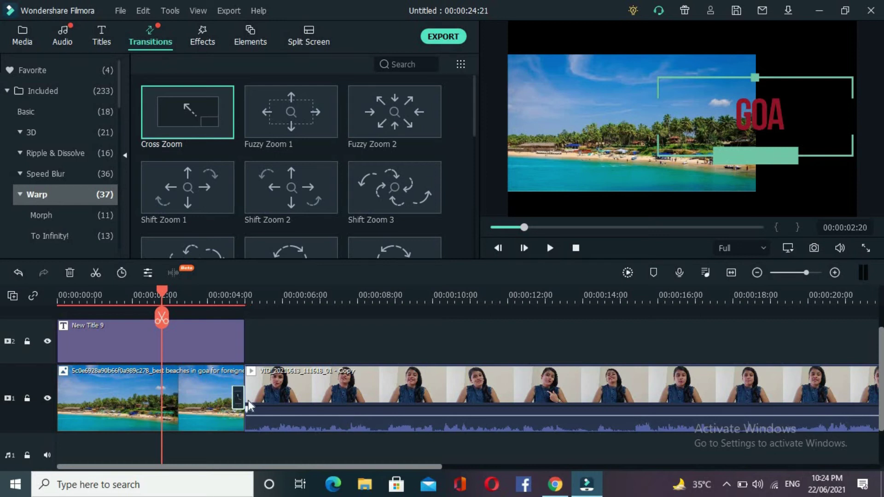
Step: Lower the video clip's volume to -88.75 dB and play through the Cross Zoom transition into the video
drag(880, 353, 881, 373)
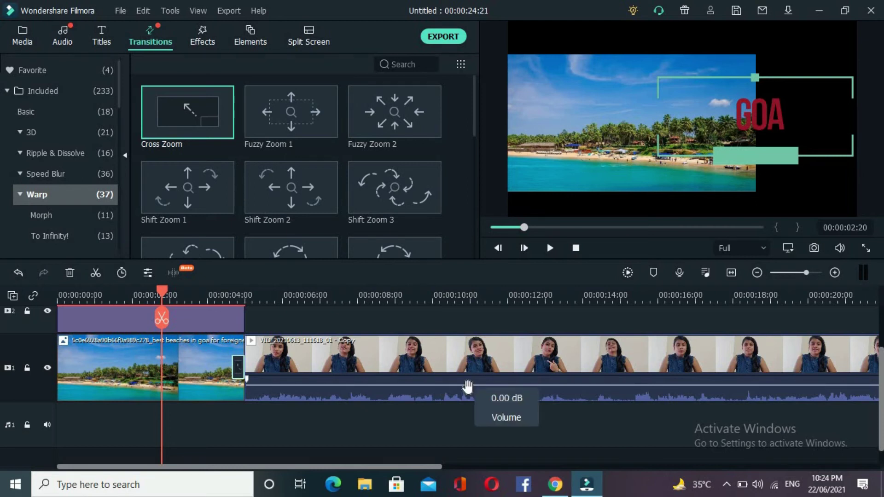
drag(467, 385, 468, 402)
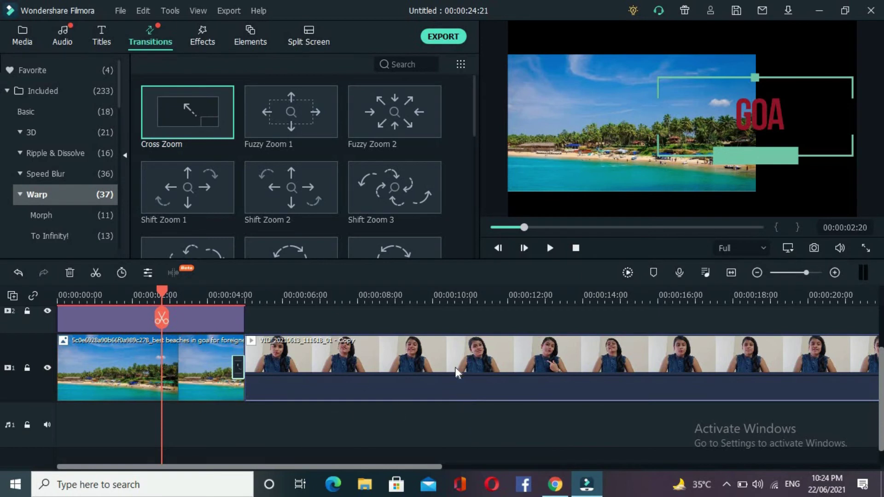
click(550, 248)
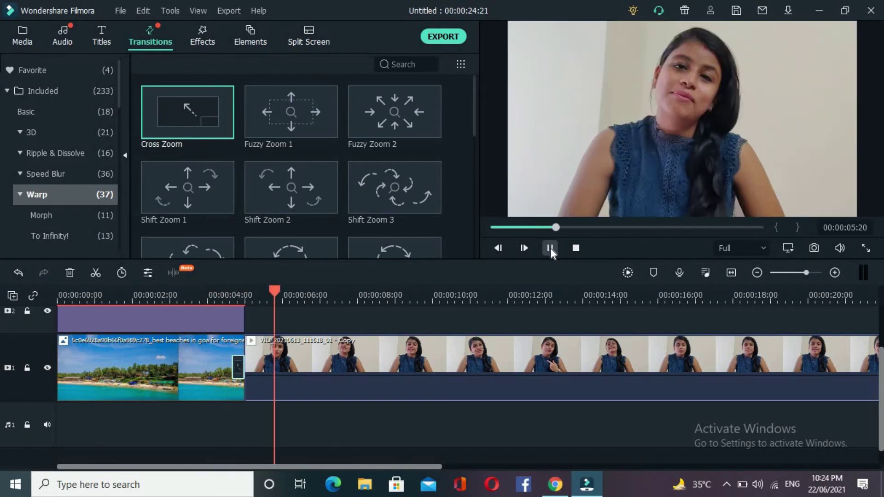
click(551, 248)
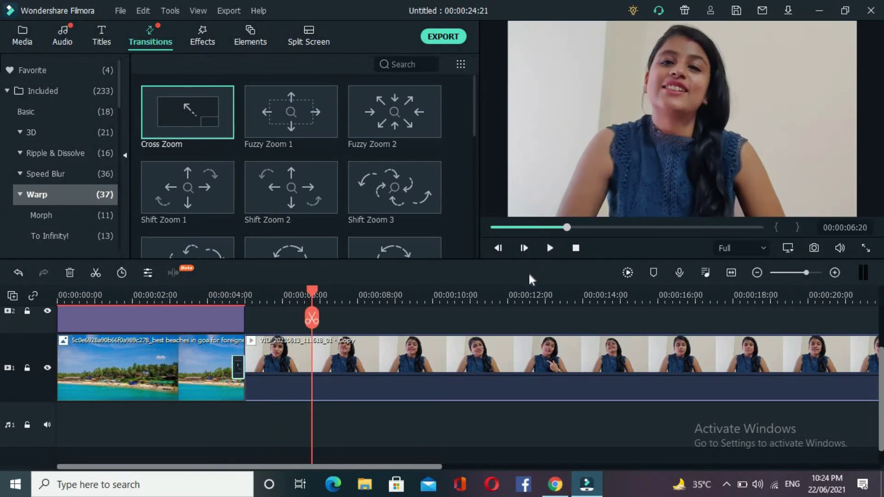
drag(313, 288, 238, 291)
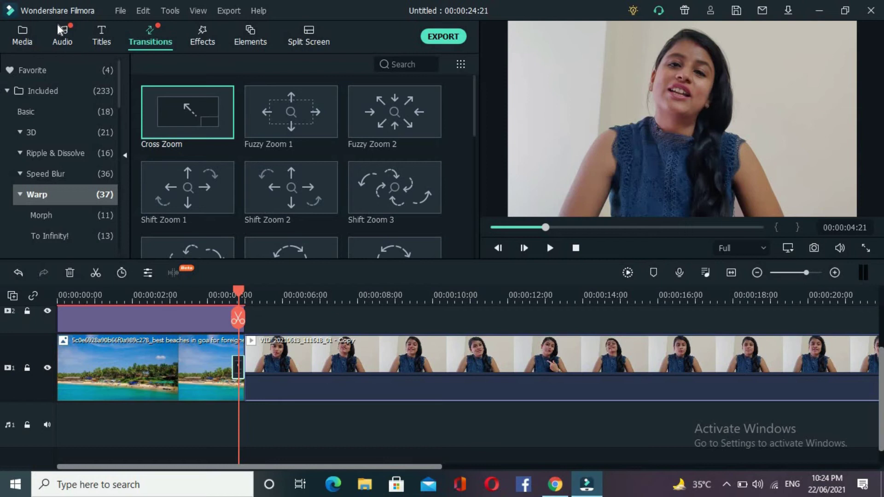
Step: Add the Verve track from the Young & Bright music to audio track 1 at the start of the timeline
click(61, 36)
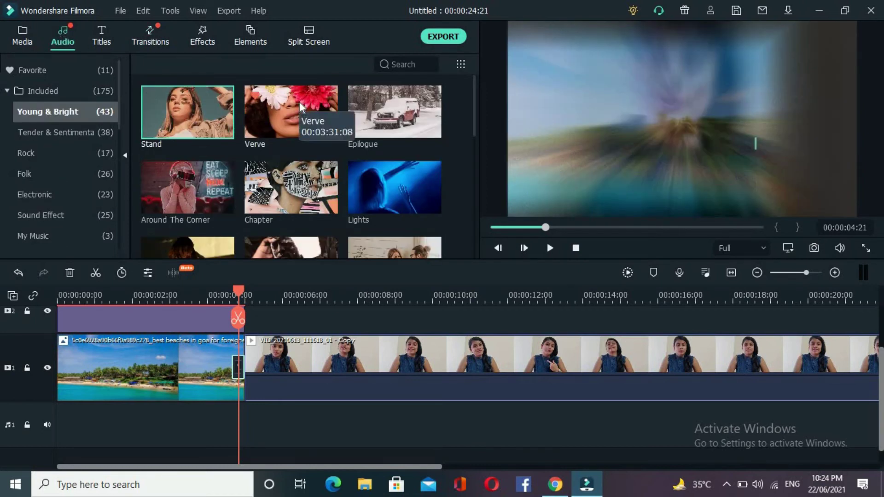
drag(239, 295, 53, 300)
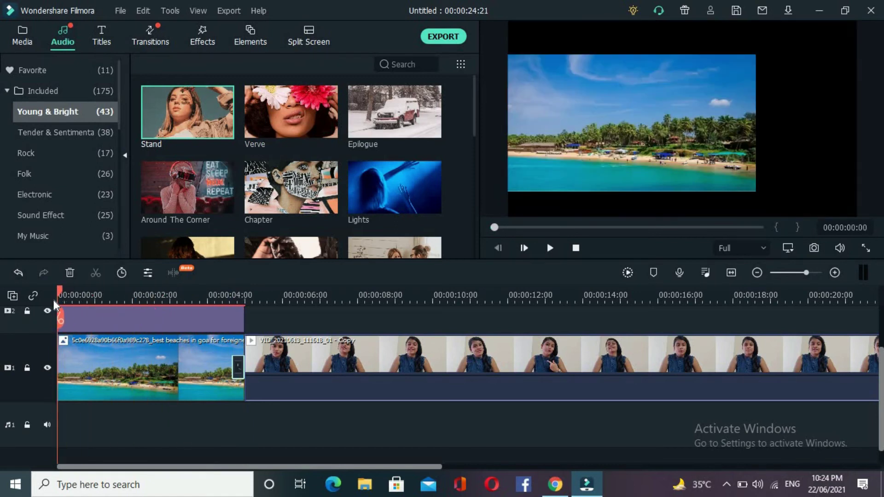
drag(288, 108, 65, 405)
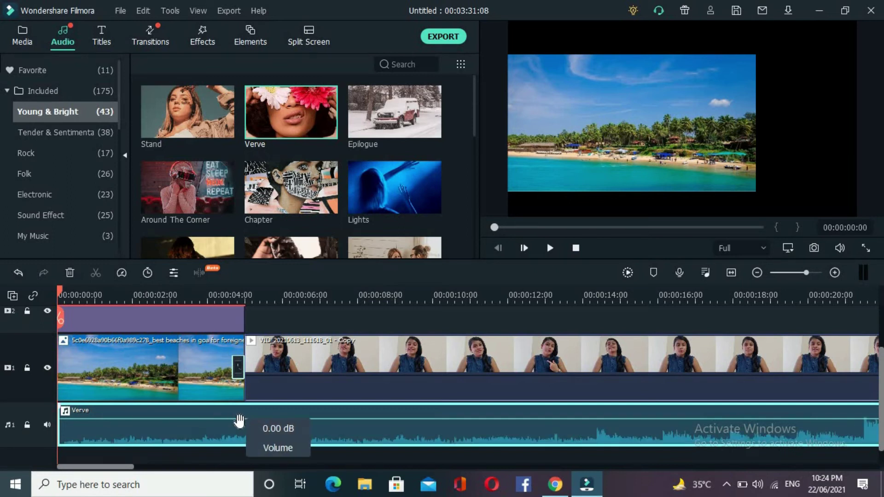
Step: Raise the Verve clip's volume slightly and give it a fade-in of just under two seconds
mouse_move(239, 421)
mouse_down()
mouse_move(239, 433)
mouse_move(242, 417)
mouse_up()
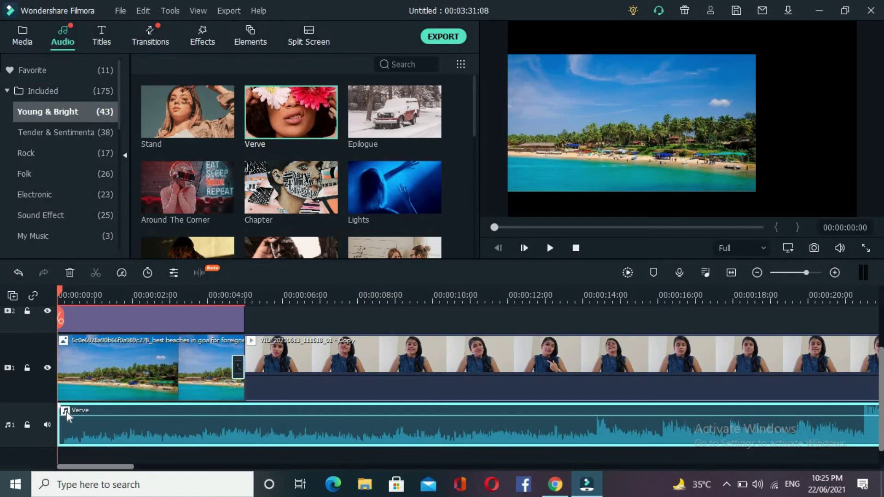
drag(63, 411, 121, 422)
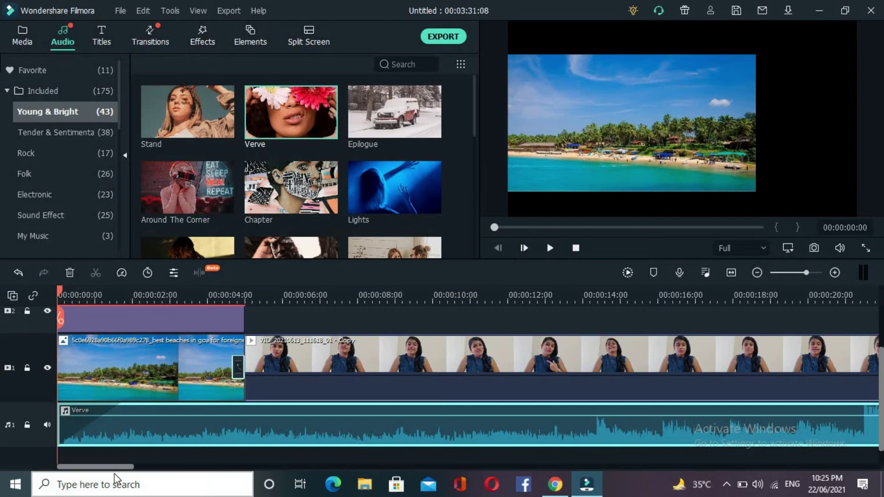
Step: Trim the end of the Verve music clip back to 00:03:17:16
drag(118, 467, 813, 450)
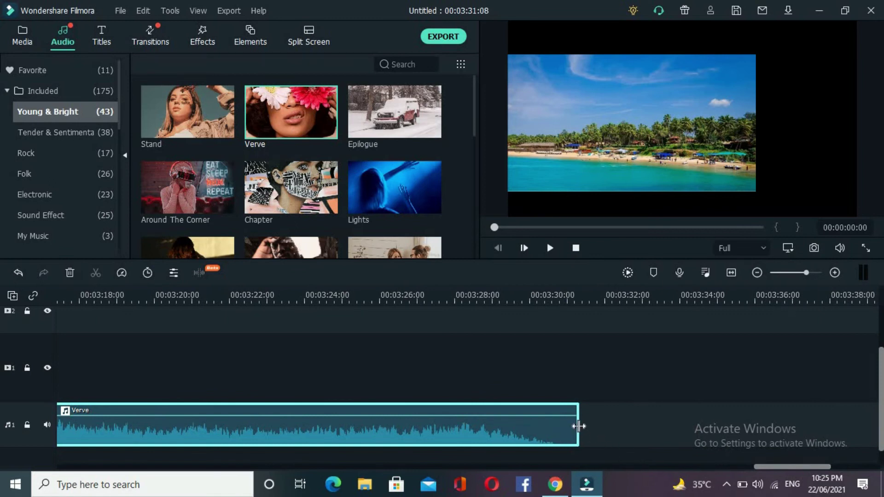
drag(579, 430, 62, 437)
drag(833, 467, 64, 481)
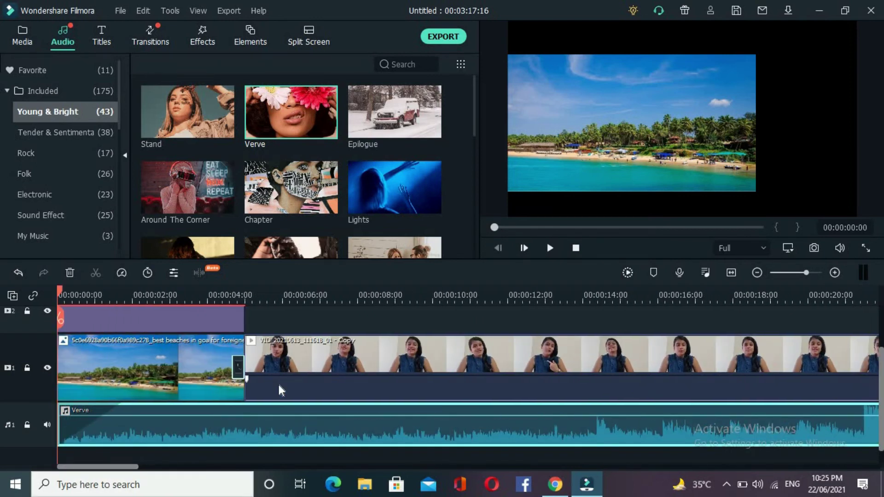
Step: Split the Verve music at 00:00:04:24, near the end of the beach image, and cut away the part after the split
drag(59, 289, 244, 323)
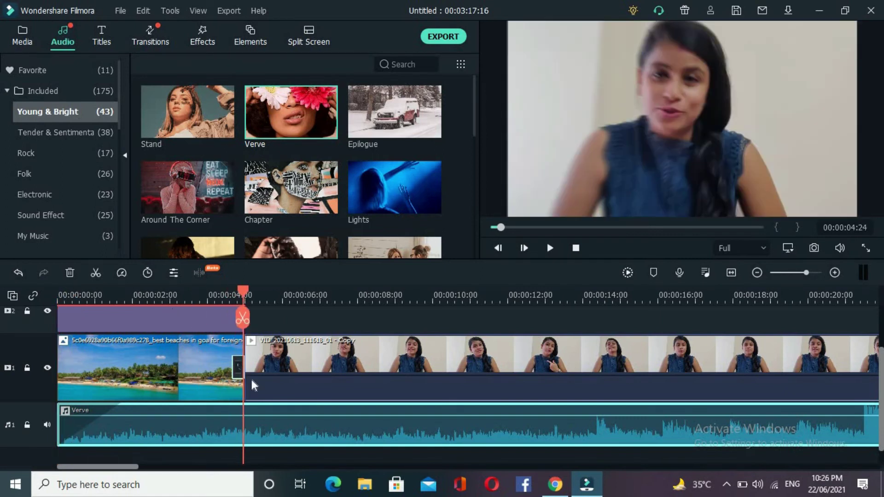
click(242, 317)
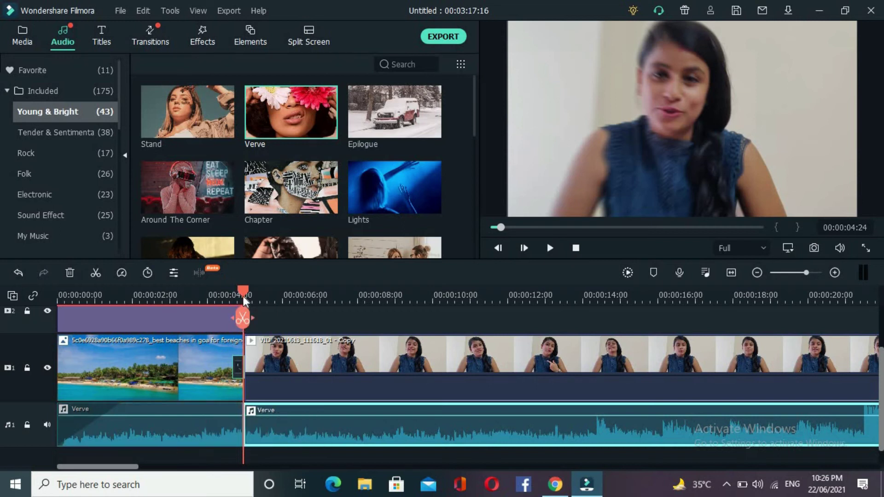
drag(242, 294, 191, 305)
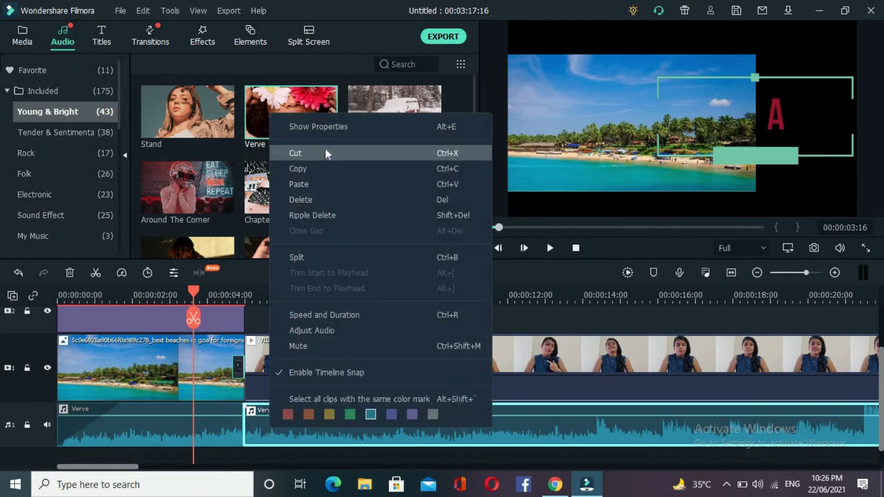
click(324, 151)
Step: Return the playhead to the start of the timeline and raise the silenced video clip's volume to make its sound audible
drag(245, 292, 37, 308)
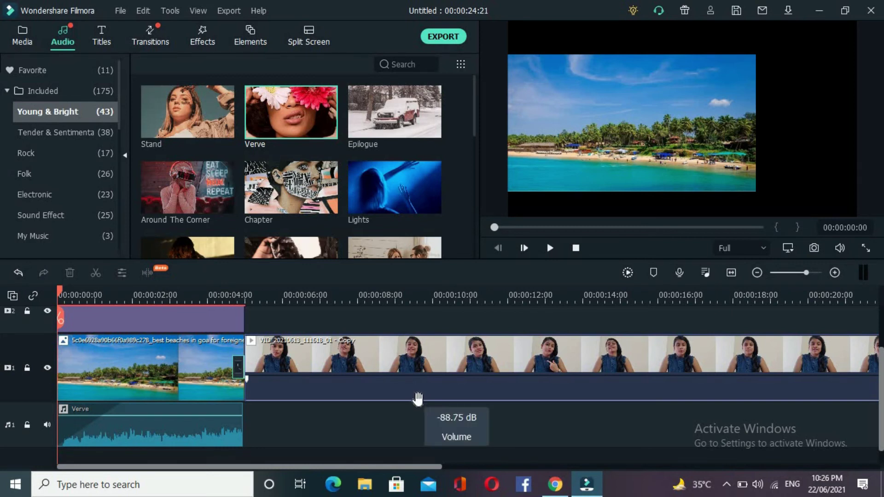
drag(417, 396, 421, 384)
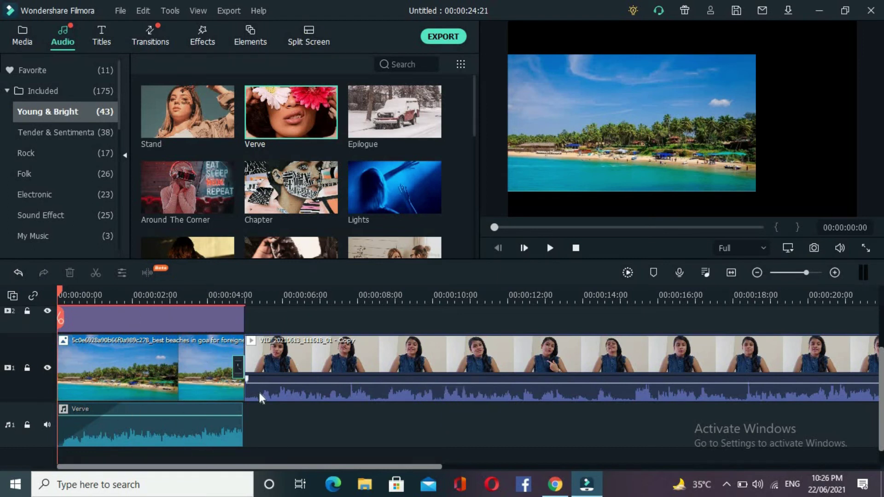
Step: Import the SG logo picture from the youtube folder into the project media
drag(882, 411, 882, 369)
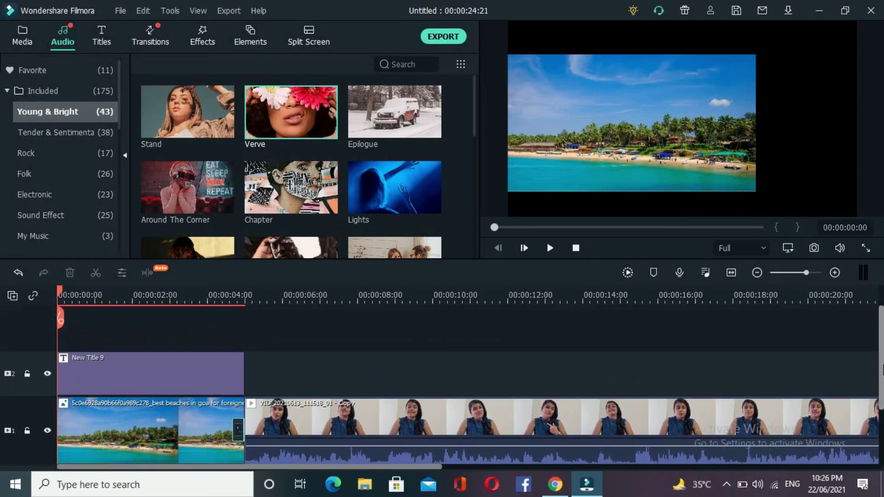
click(23, 37)
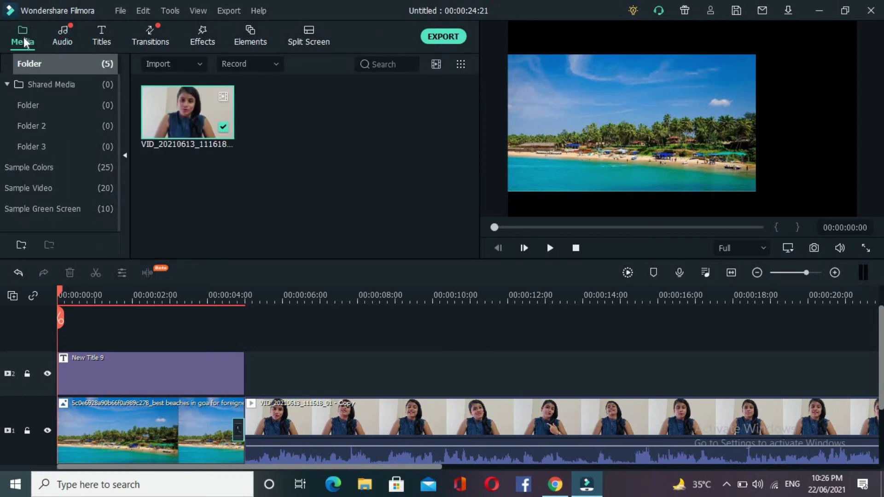
click(201, 65)
click(199, 83)
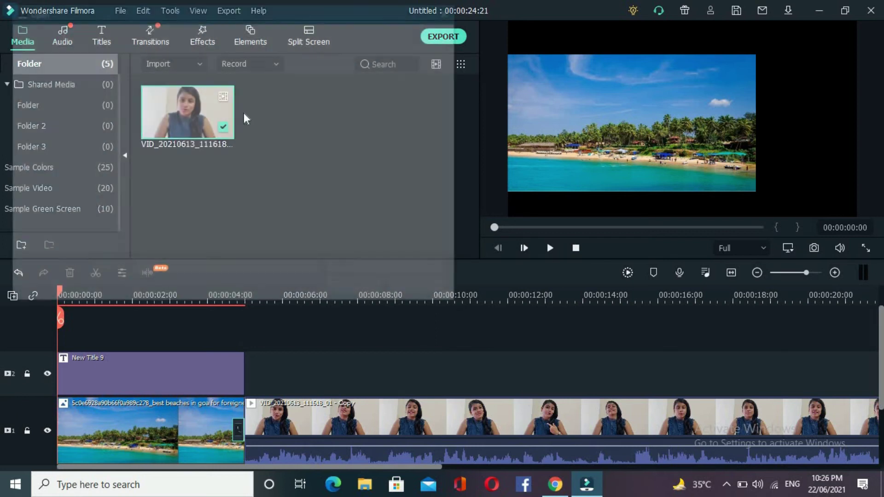
scroll(455, 231, down, 3)
scroll(455, 232, down, 3)
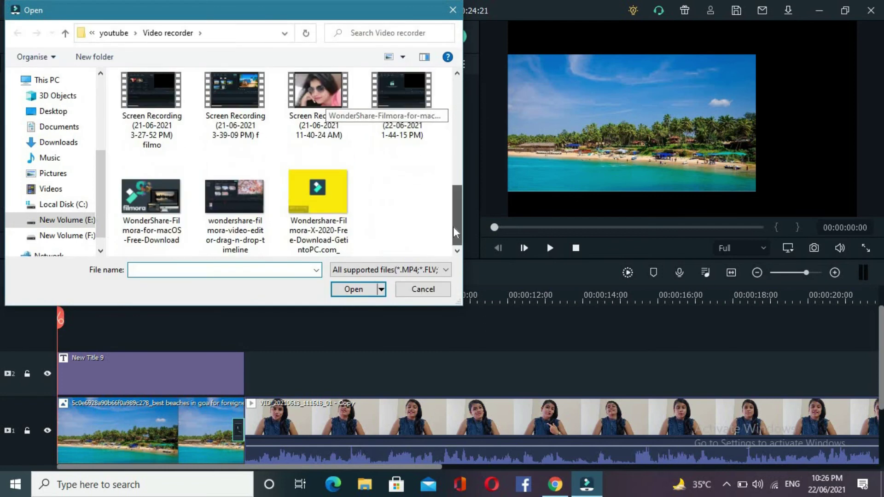
click(114, 33)
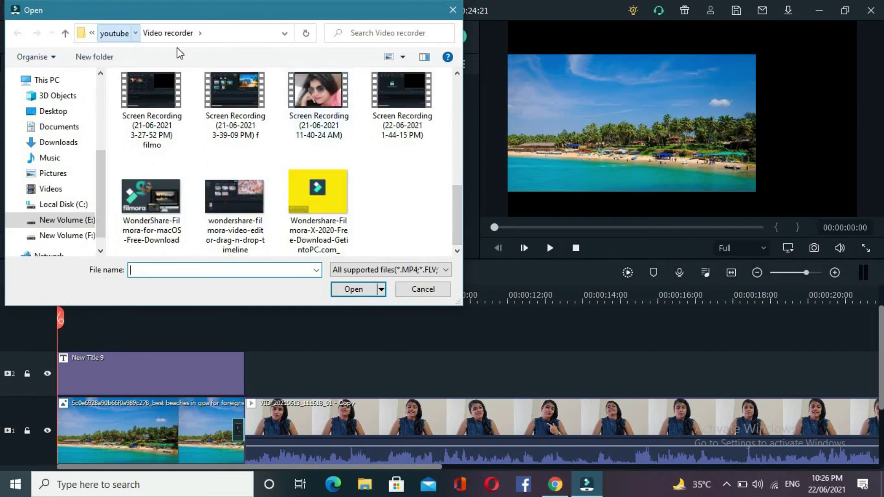
scroll(453, 234, down, 2)
click(403, 196)
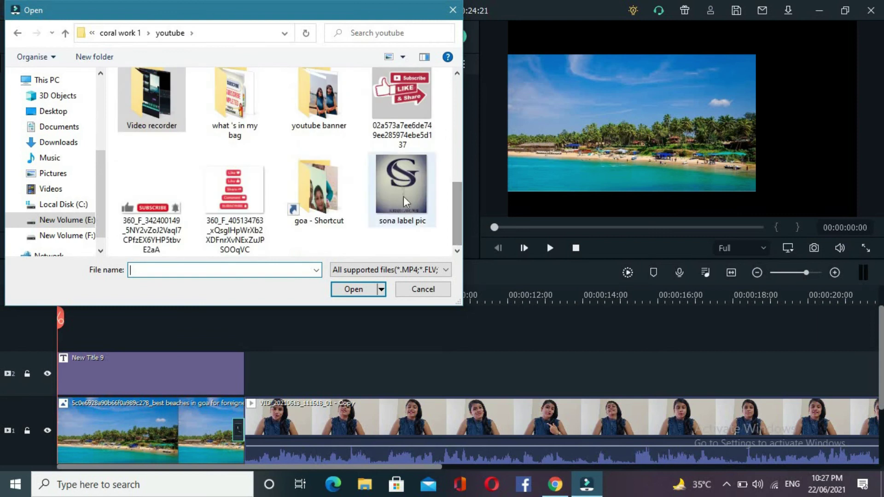
click(352, 290)
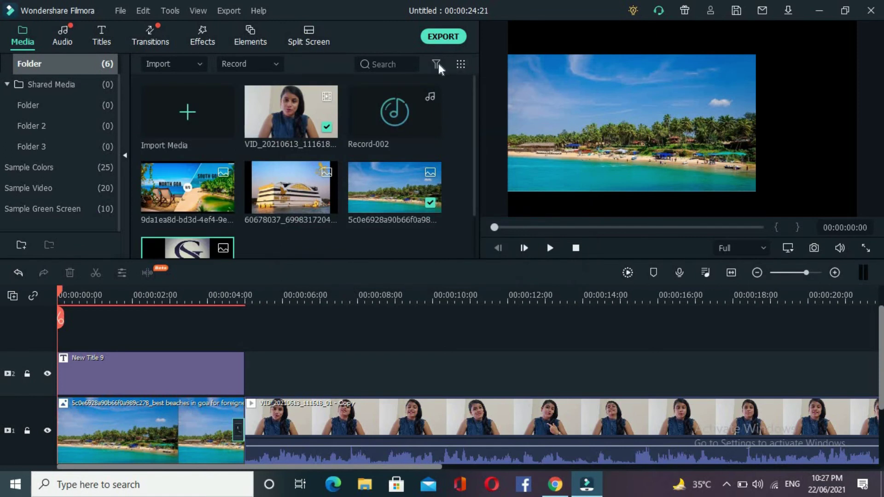
Step: Filter the project media to images and place the SG logo on a new track above the title, starting at 00:00:00:00
click(436, 65)
click(448, 114)
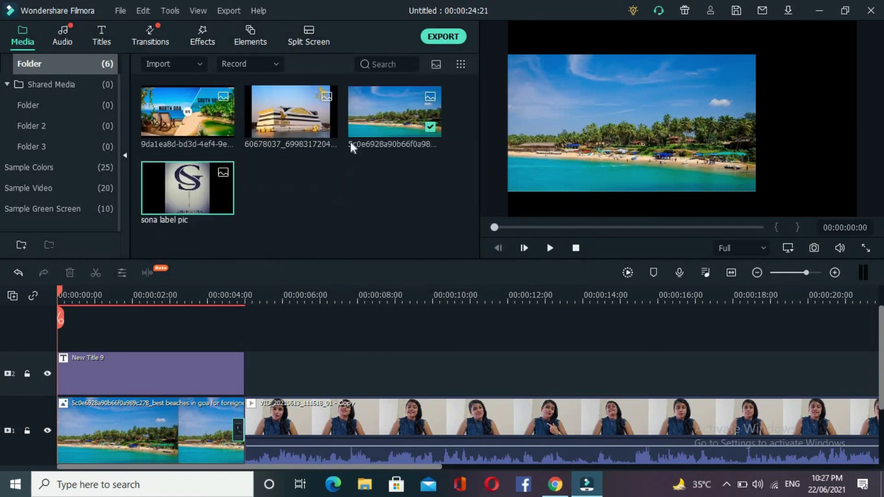
drag(201, 182, 62, 330)
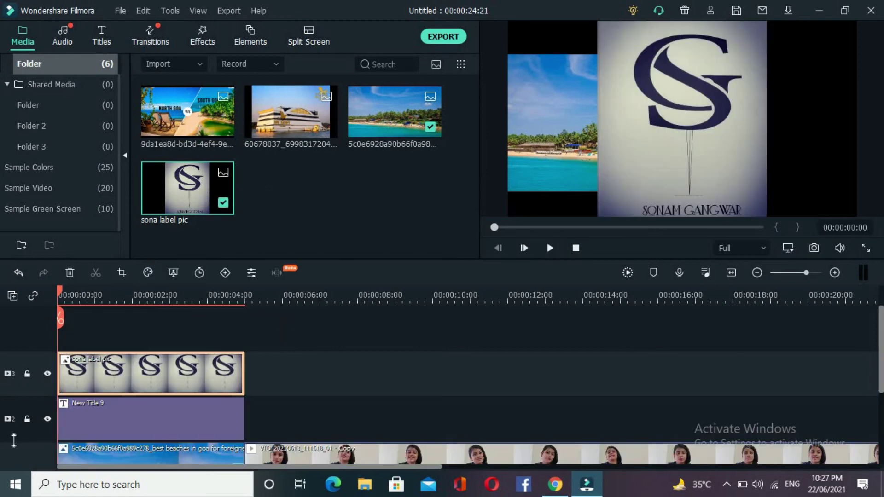
scroll(882, 363, down, 1)
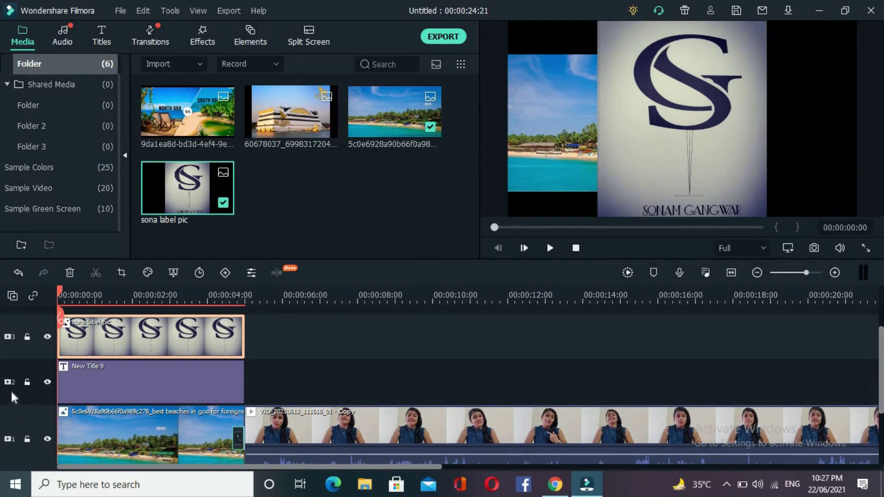
scroll(882, 364, up, 1)
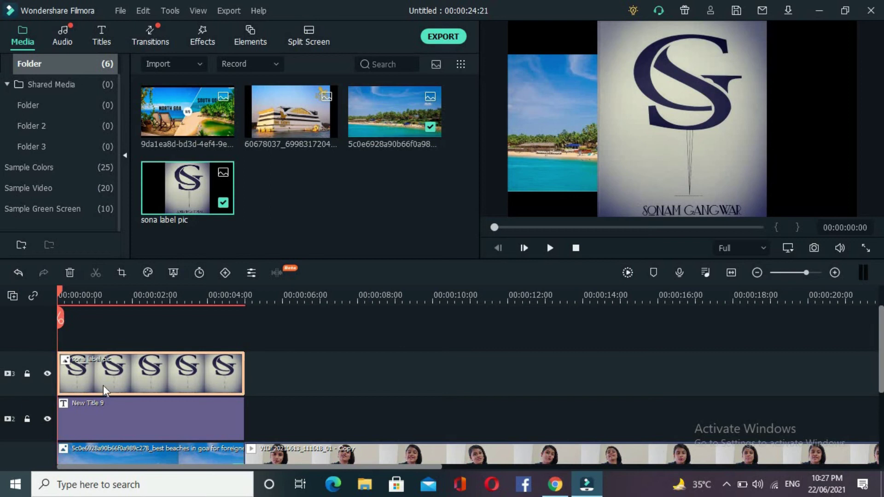
Step: Shrink the SG logo into the lower-right corner of the frame and extend its clip almost to the end of the video
click(708, 116)
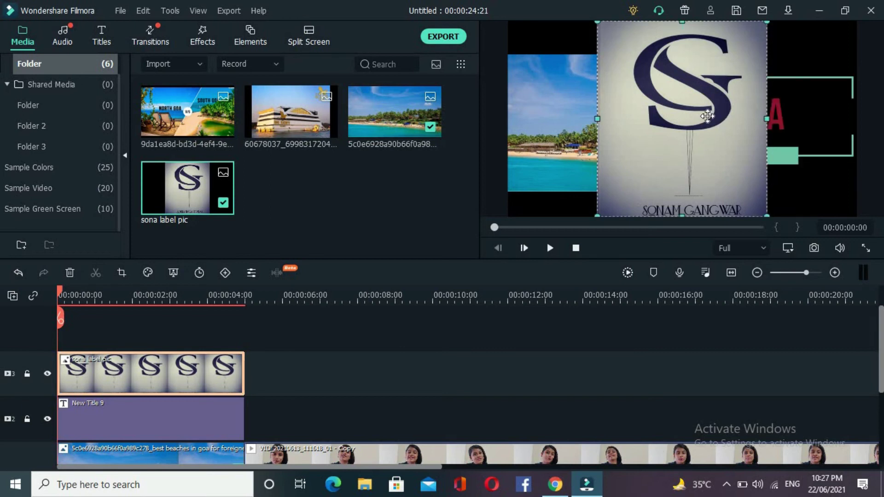
drag(598, 214, 823, 192)
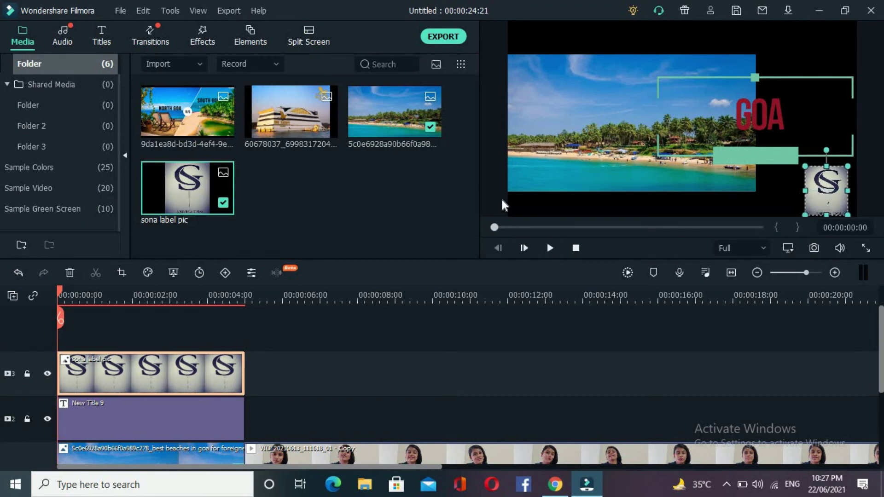
click(503, 202)
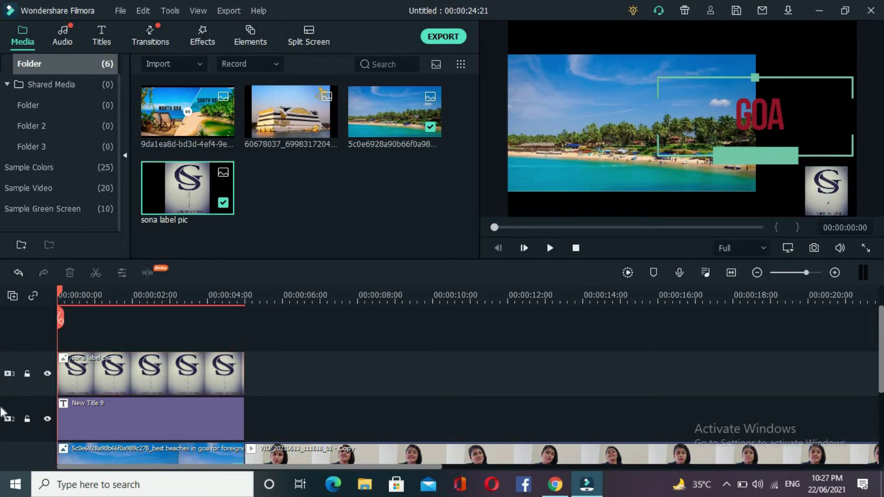
click(194, 369)
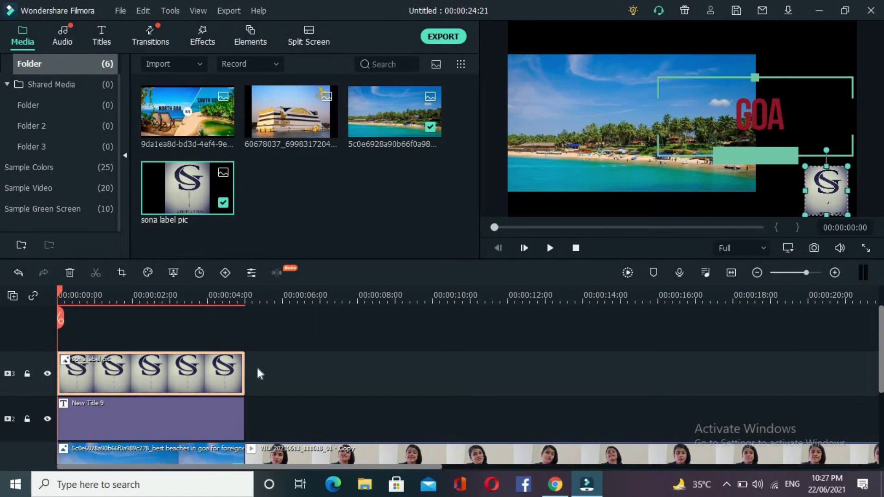
drag(244, 370, 803, 399)
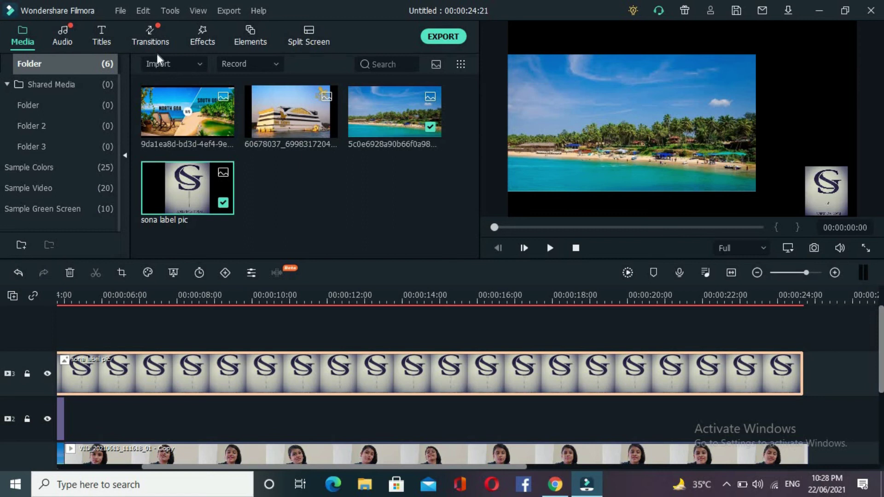
Step: Import the Subscribe banner image with the thumb and bell from the youtube folder
click(202, 60)
click(196, 81)
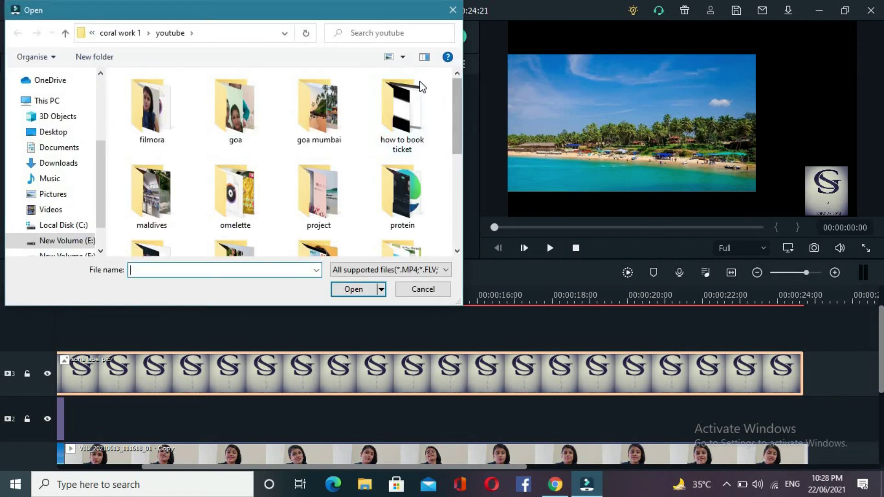
scroll(440, 238, down, 5)
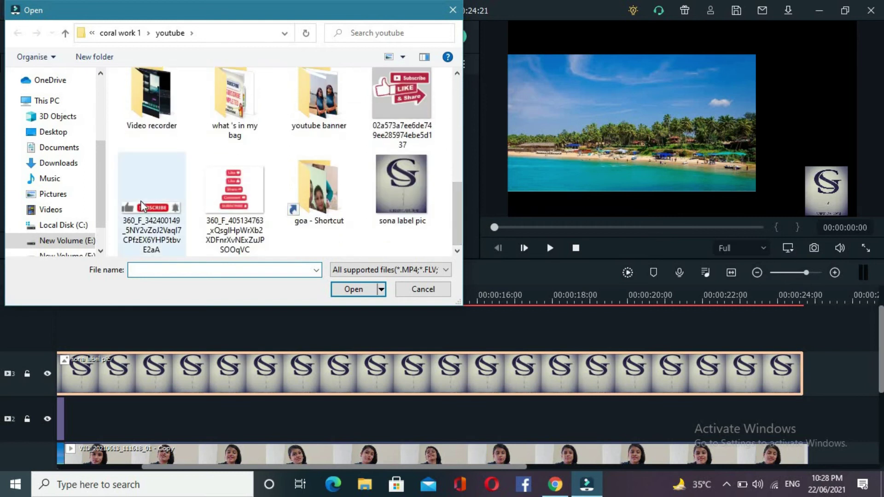
click(151, 203)
click(367, 291)
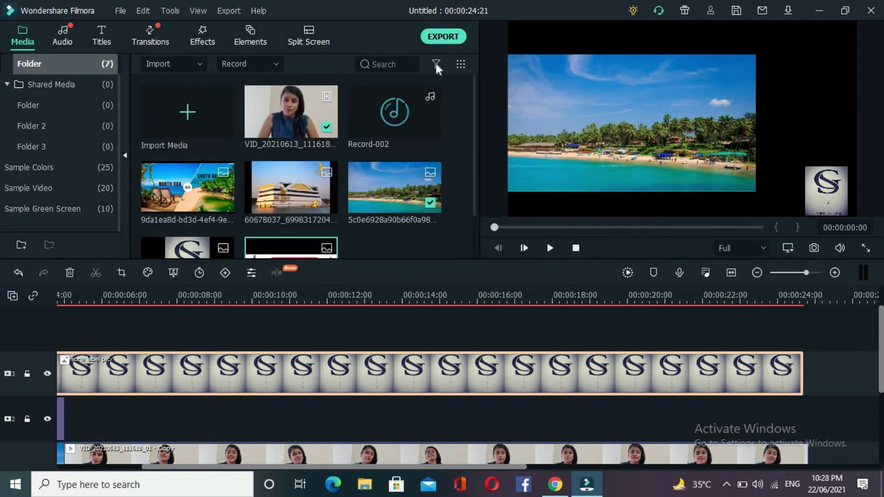
Step: Filter the media to images, place the Subscribe banner on a new track above the logo, and delete the gap before it
click(435, 63)
click(448, 113)
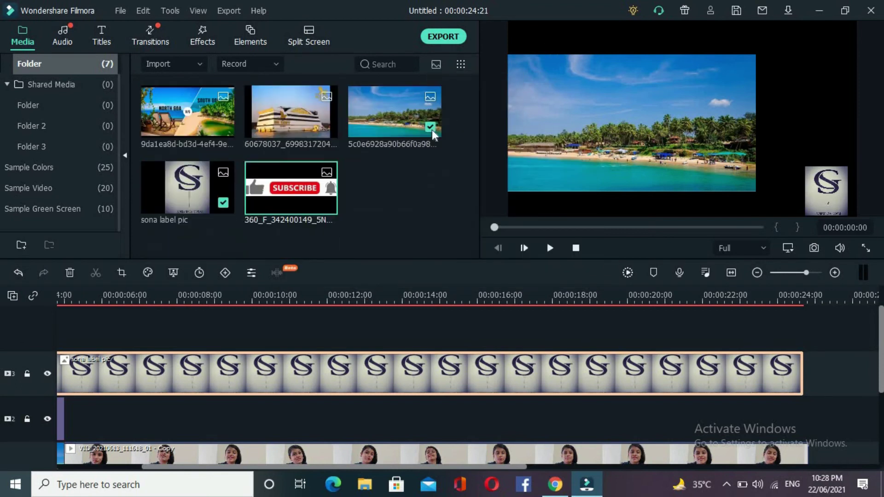
drag(291, 193, 59, 377)
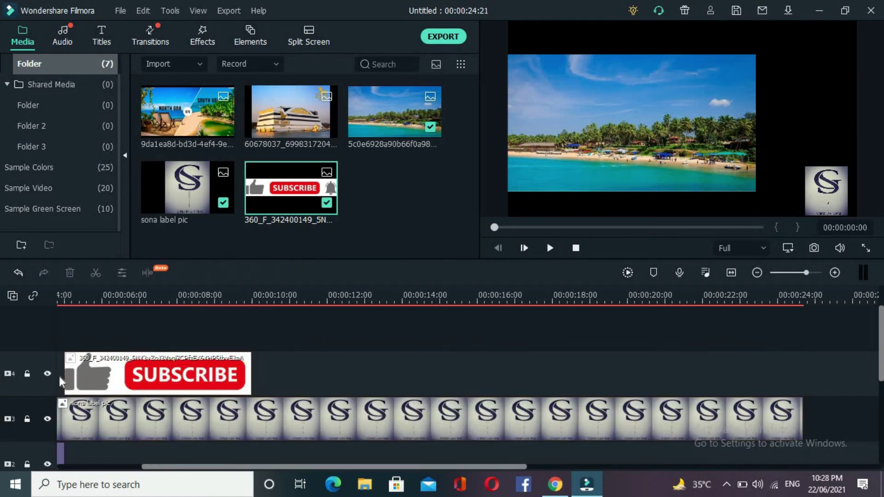
right_click(59, 377)
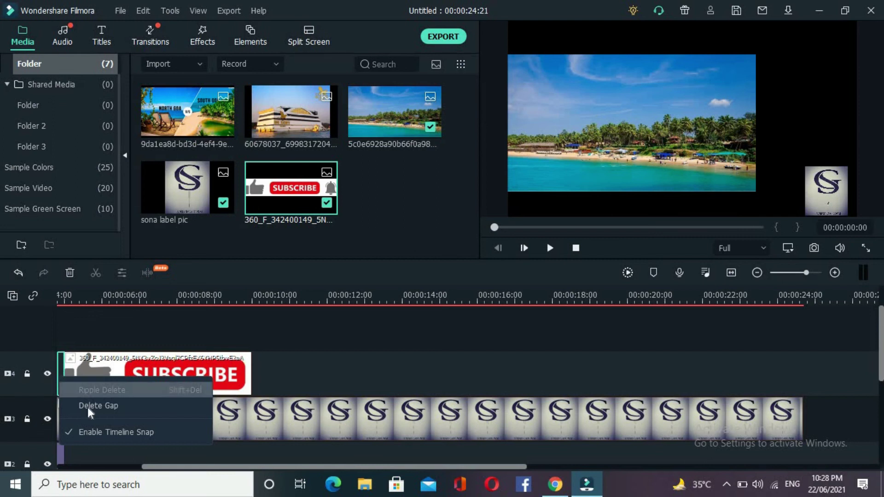
click(87, 405)
click(61, 381)
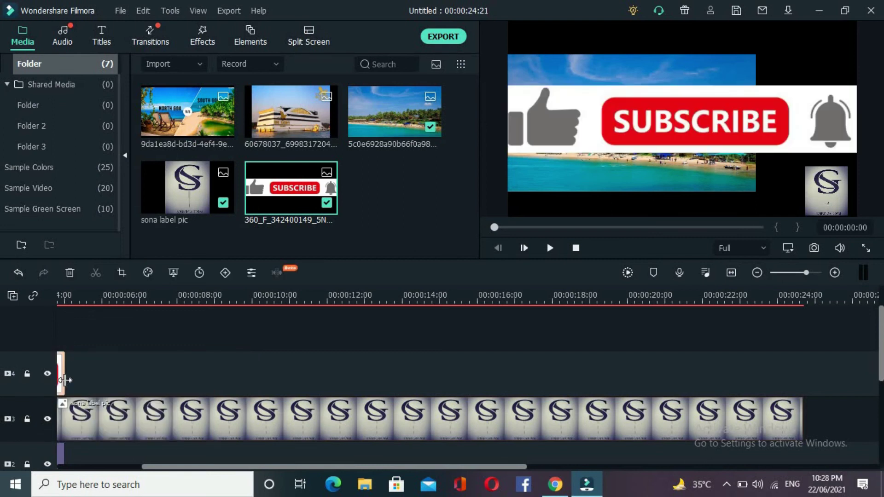
Step: Shrink the Subscribe banner, position it directly beside the logo along the frame's lower edge, and make its clip end at about 00:00:09:00
drag(69, 380, 803, 384)
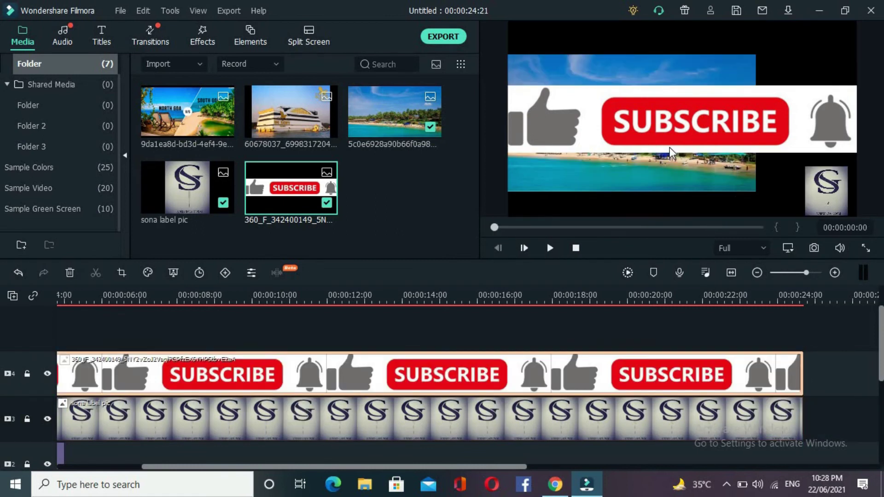
drag(505, 152, 742, 107)
drag(804, 97, 754, 197)
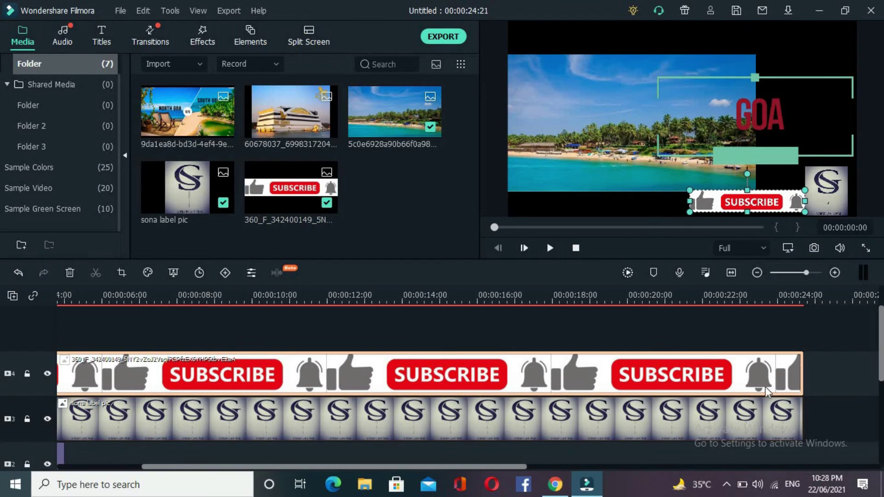
drag(803, 372, 215, 388)
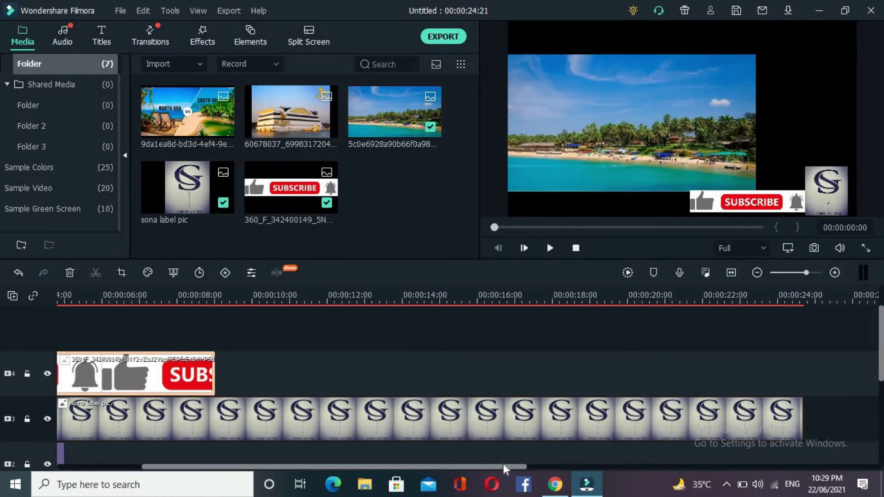
drag(502, 465, 300, 465)
drag(881, 351, 881, 444)
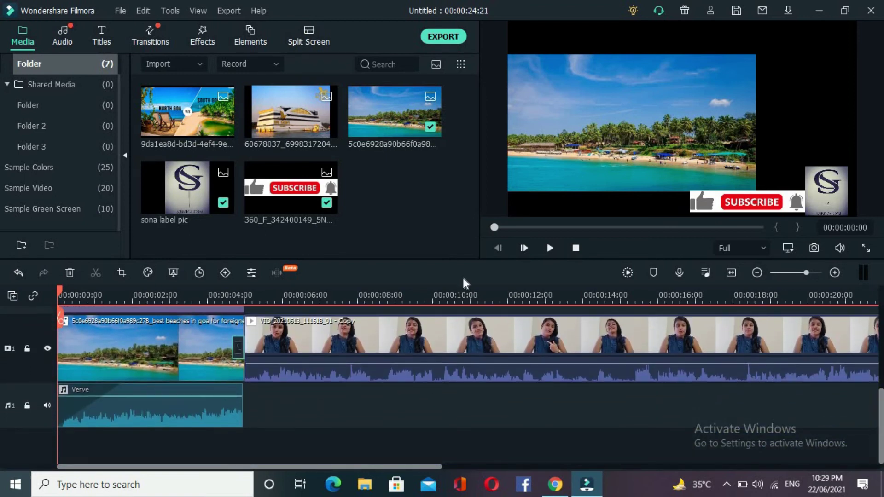
Step: Add Element Handdrawn 1 from the Hand Drawn elements and place it directly after the Subscribe banner on the same track
click(201, 40)
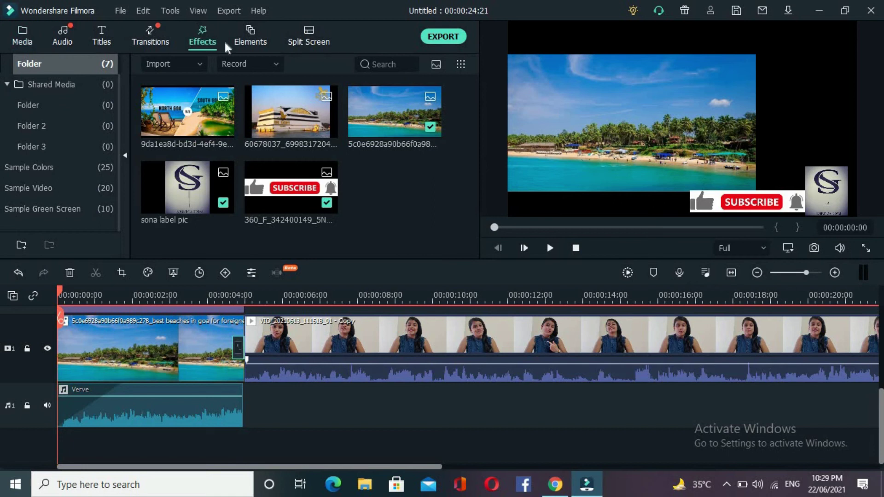
drag(881, 405, 881, 322)
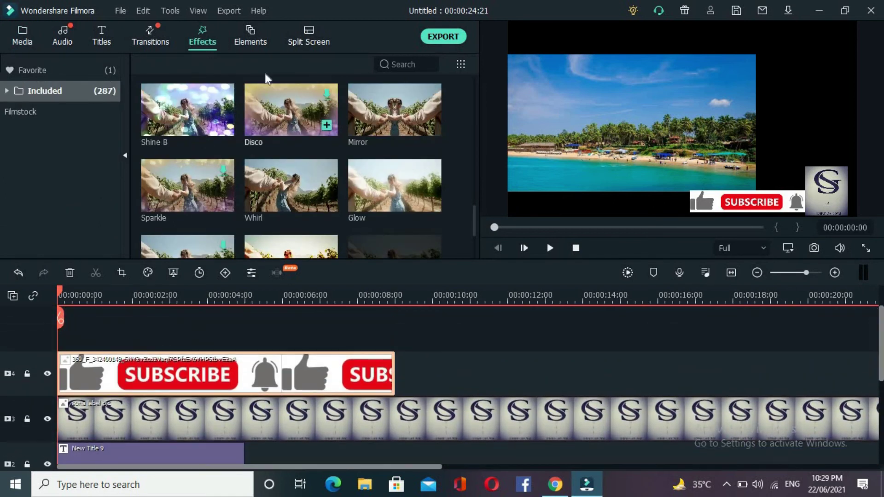
click(249, 29)
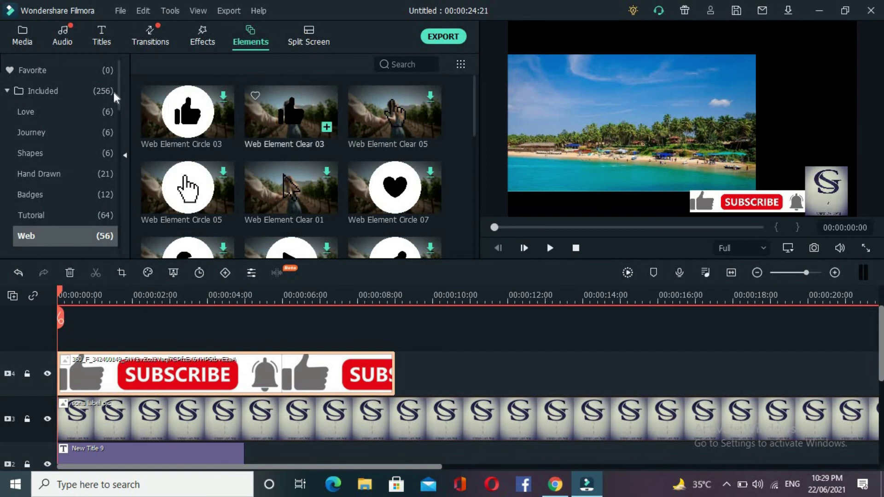
click(44, 210)
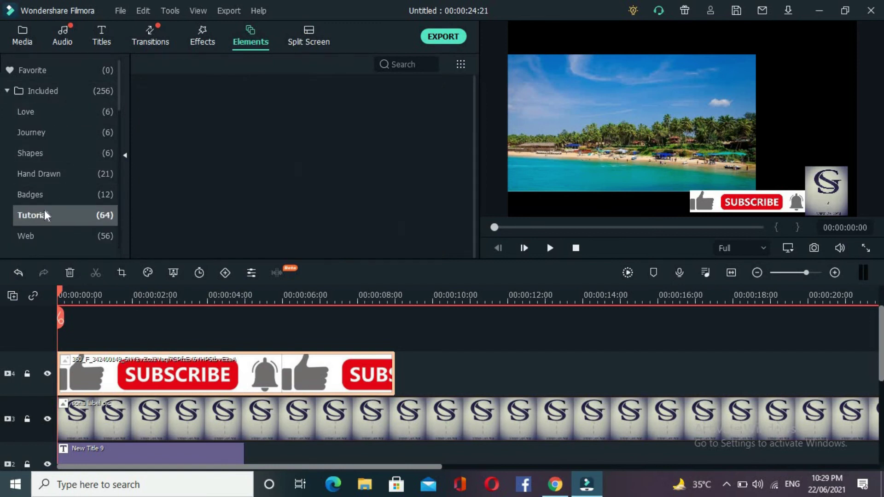
click(45, 193)
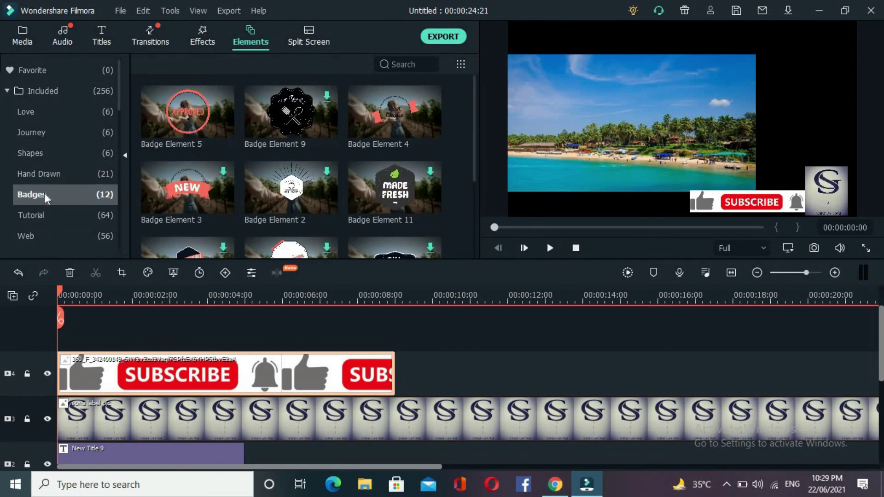
click(44, 177)
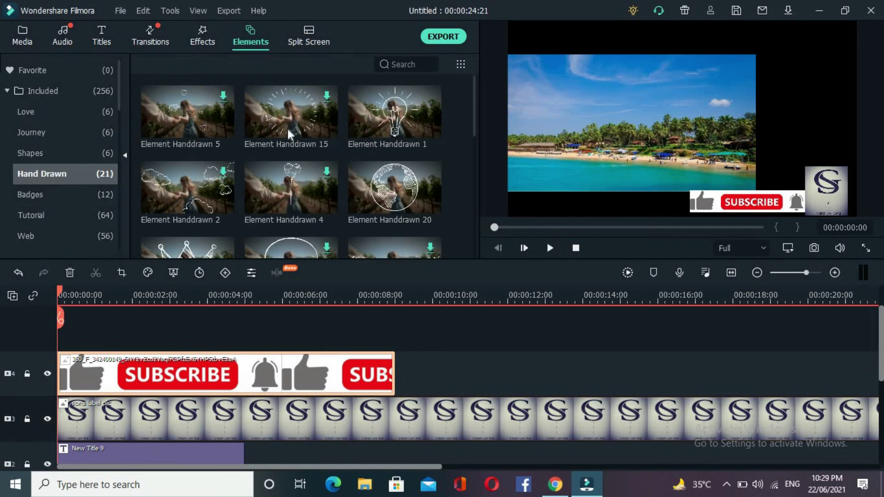
drag(393, 118, 63, 338)
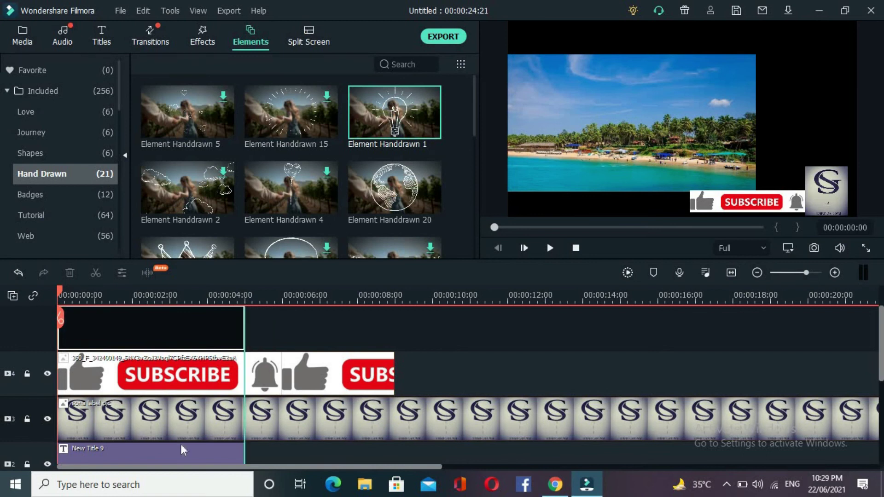
click(82, 392)
drag(126, 377, 462, 417)
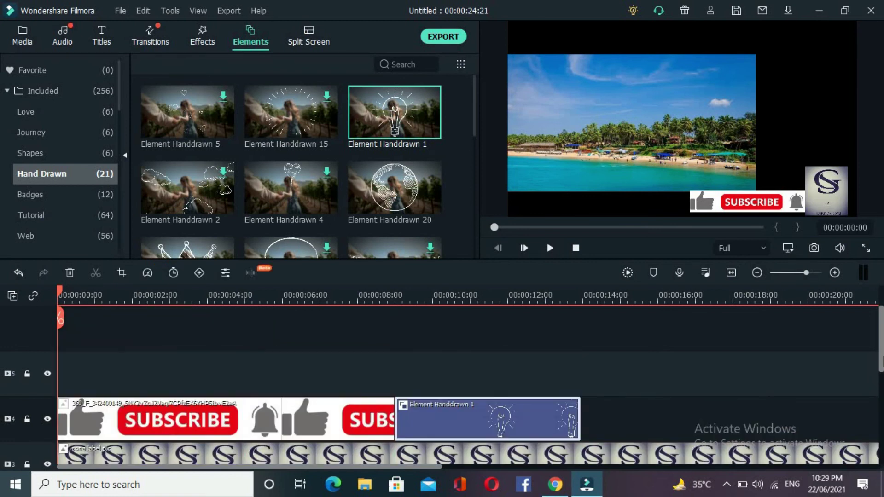
Step: Shrink the hand-drawn light bulb, position it above the logo in the frame's upper-right corner, and return the playhead to the start
scroll(139, 328, down, 1)
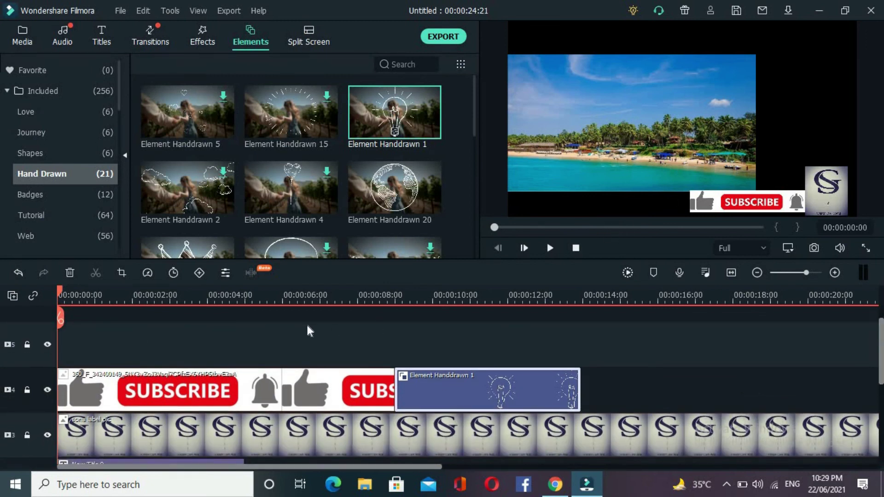
drag(60, 292, 421, 346)
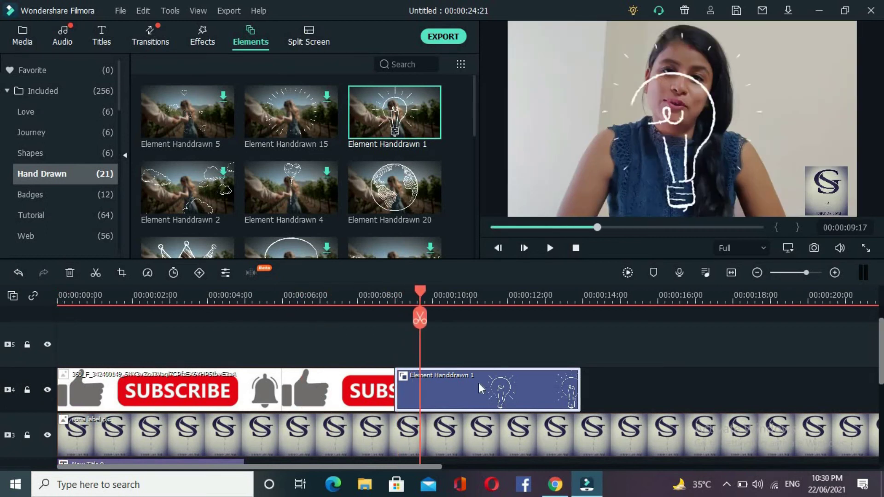
click(688, 161)
drag(592, 214, 787, 105)
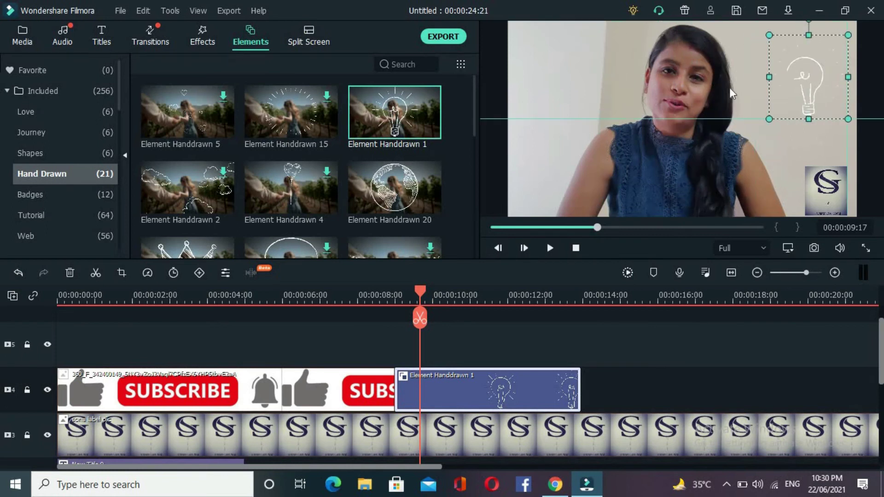
click(491, 161)
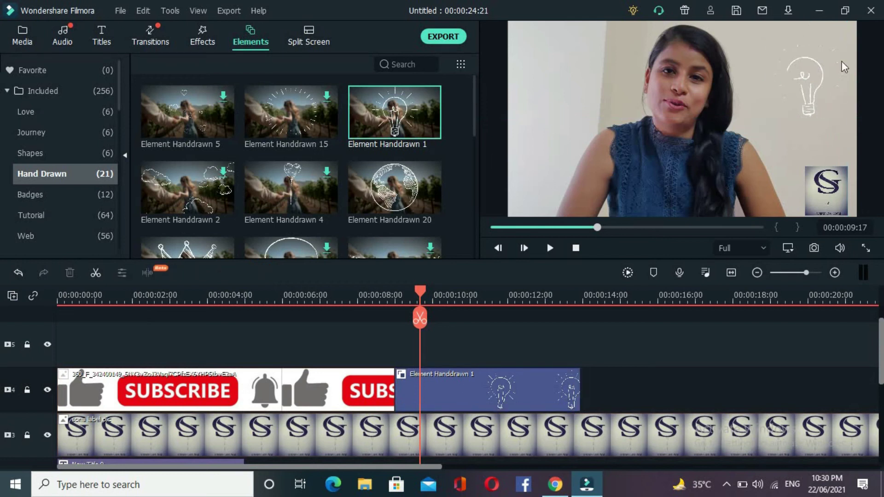
drag(422, 295, 58, 318)
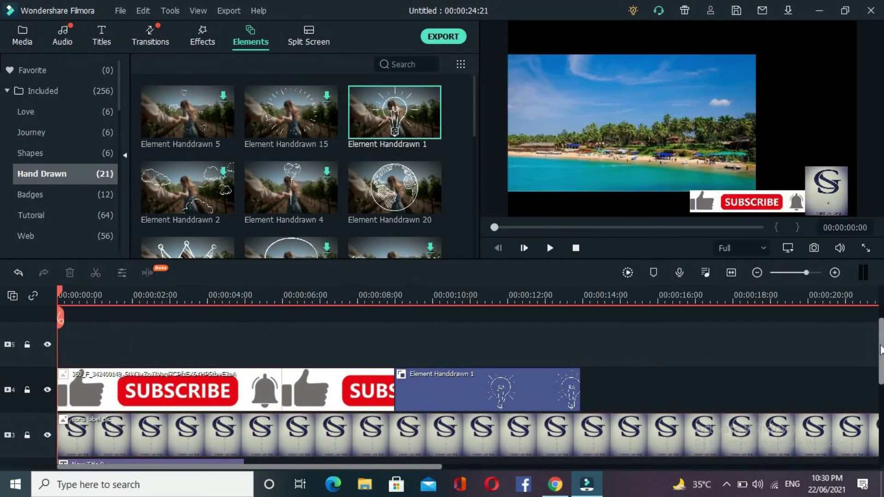
Step: Add the two-pane vertical split screen directly after the video clip on the first video track
mouse_move(880, 350)
mouse_down()
mouse_move(879, 414)
mouse_move(881, 352)
mouse_up()
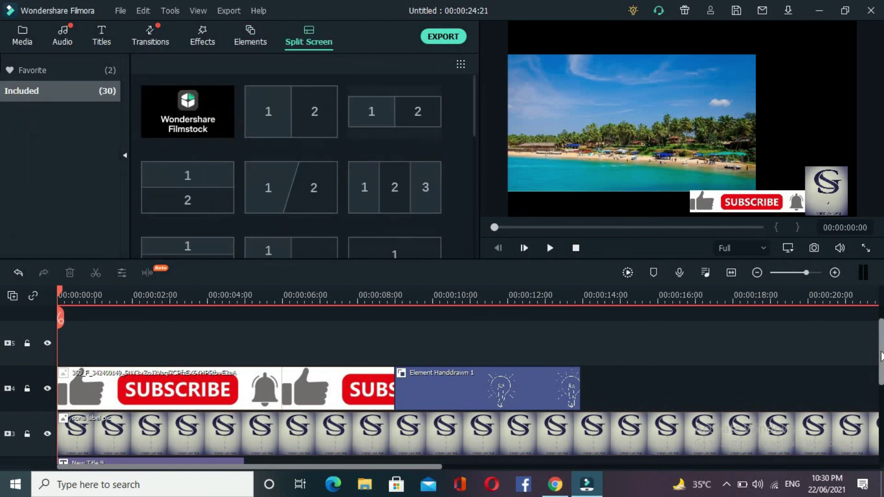
drag(880, 357, 881, 416)
drag(358, 469, 719, 465)
drag(275, 106, 548, 362)
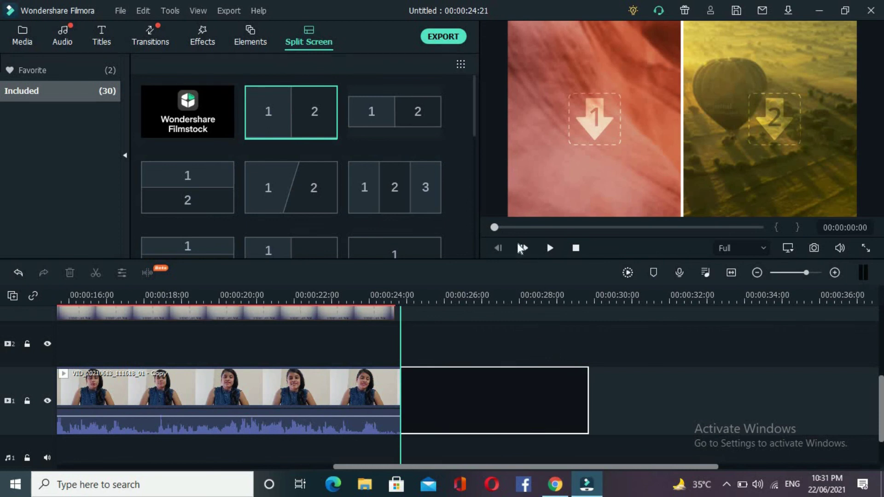
Step: Move the playhead into the split screen at about 00:00:25:11 and confirm the split screen settings
drag(570, 227, 648, 223)
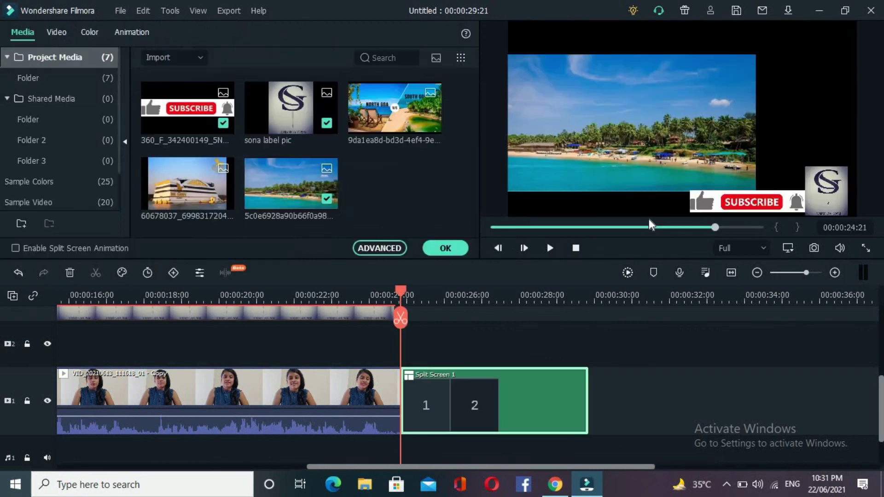
click(647, 228)
drag(388, 466, 538, 460)
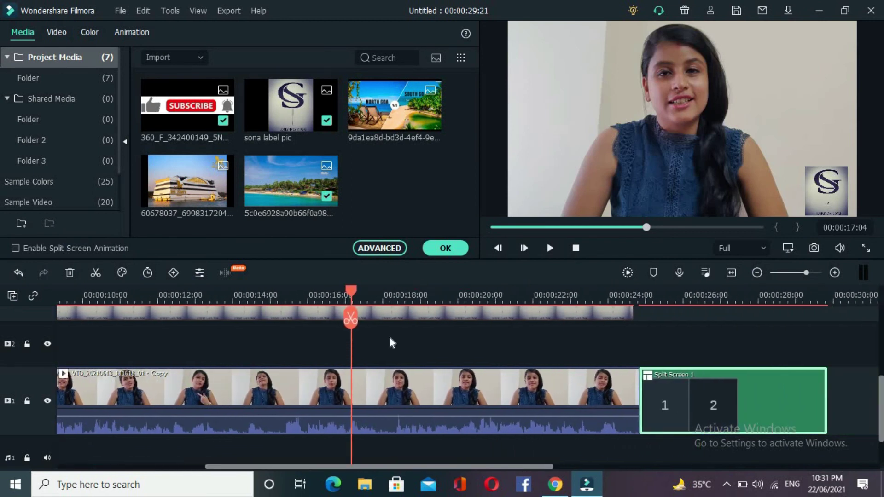
click(445, 295)
drag(709, 295, 662, 294)
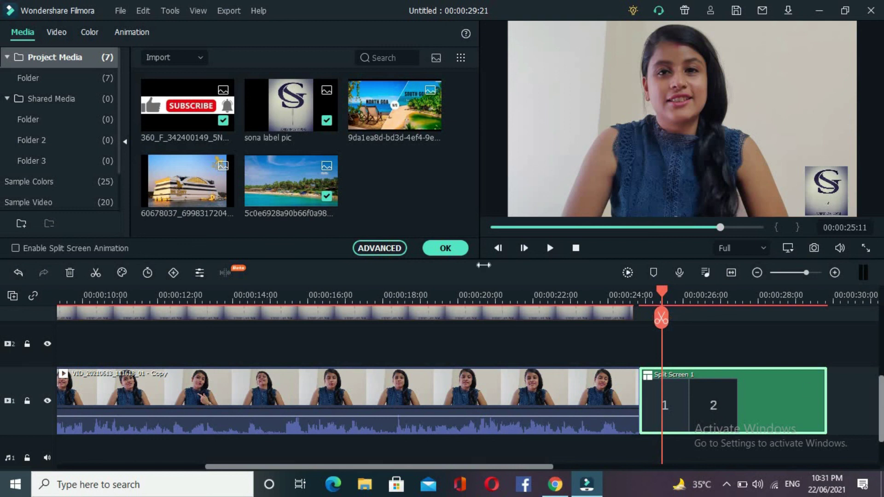
click(446, 248)
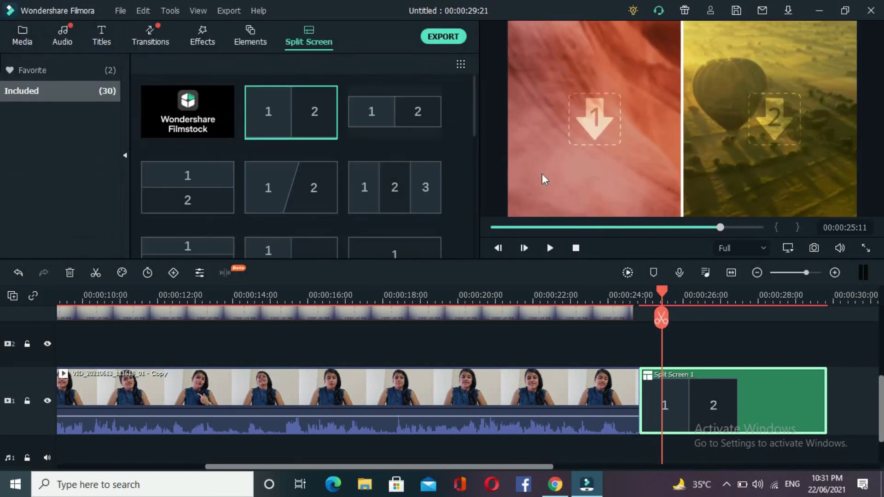
Step: Import VID_20210203_171504 from the 1st day in goa folder inside youtube/goa, and filter the media to videos
click(23, 39)
click(202, 65)
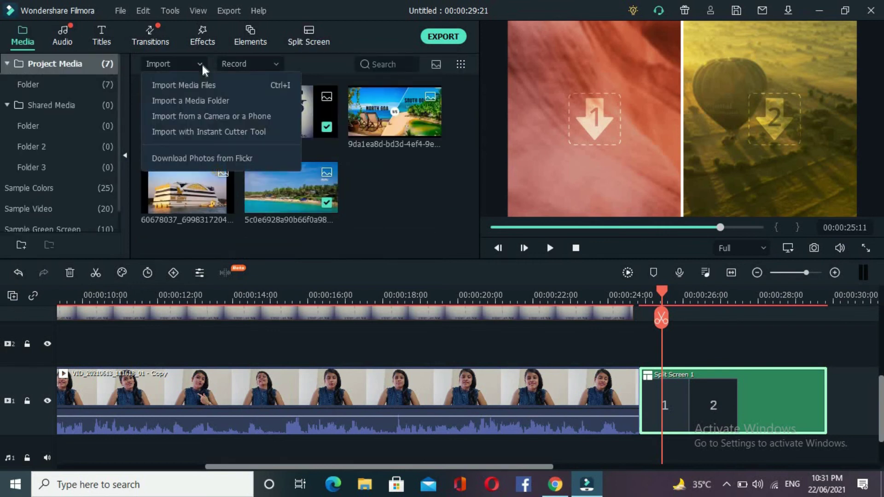
click(204, 82)
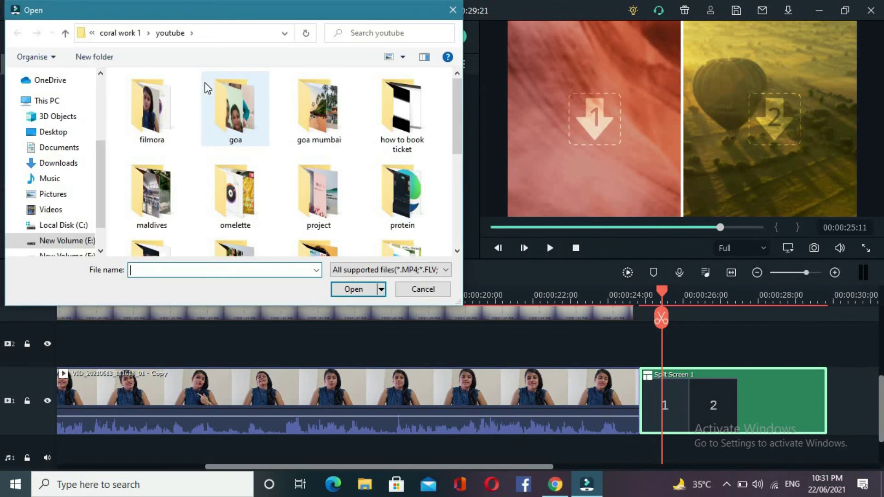
click(230, 117)
double_click(230, 117)
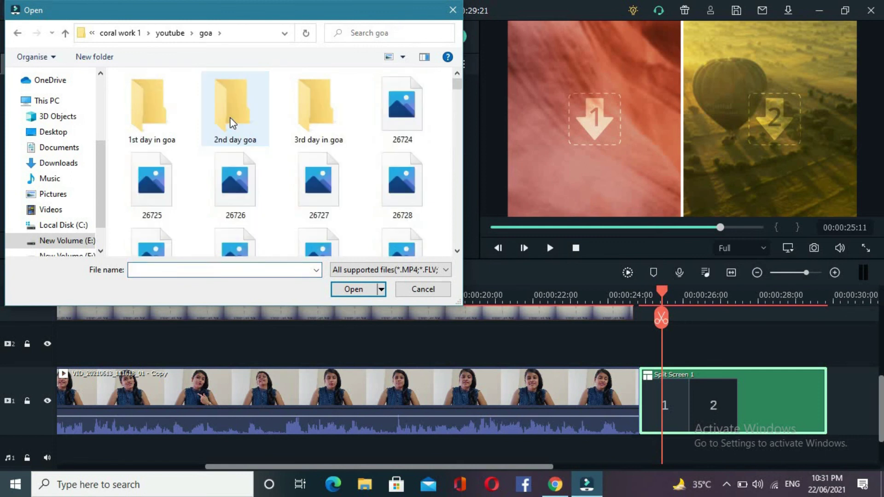
double_click(157, 115)
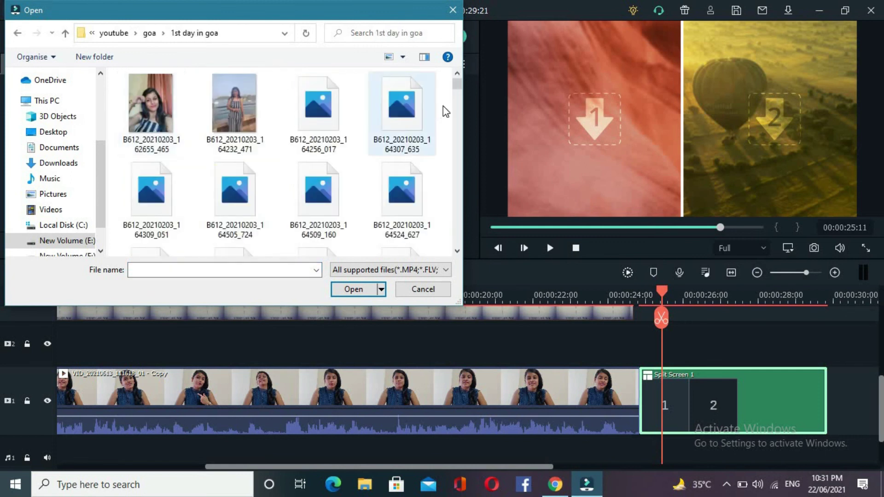
drag(457, 86, 450, 277)
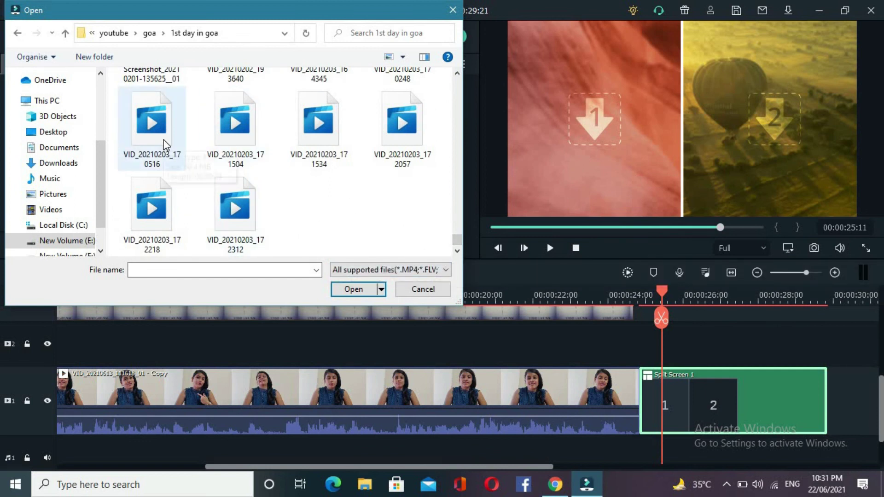
click(239, 137)
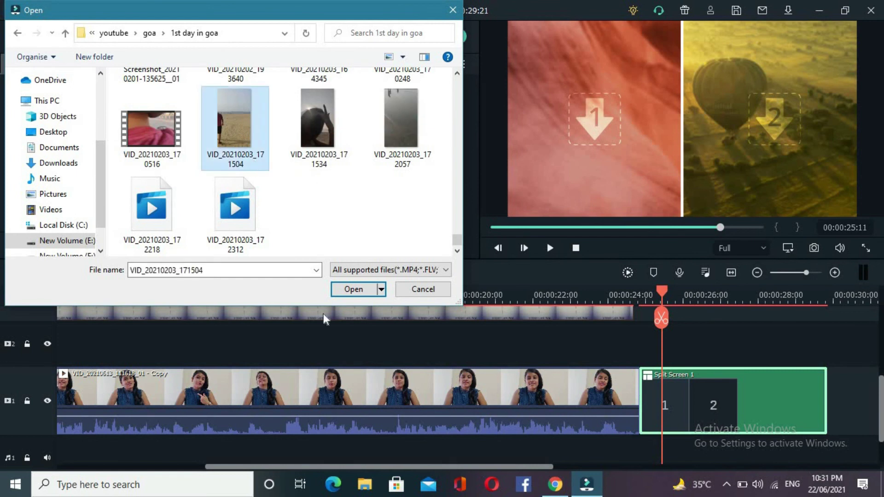
click(353, 290)
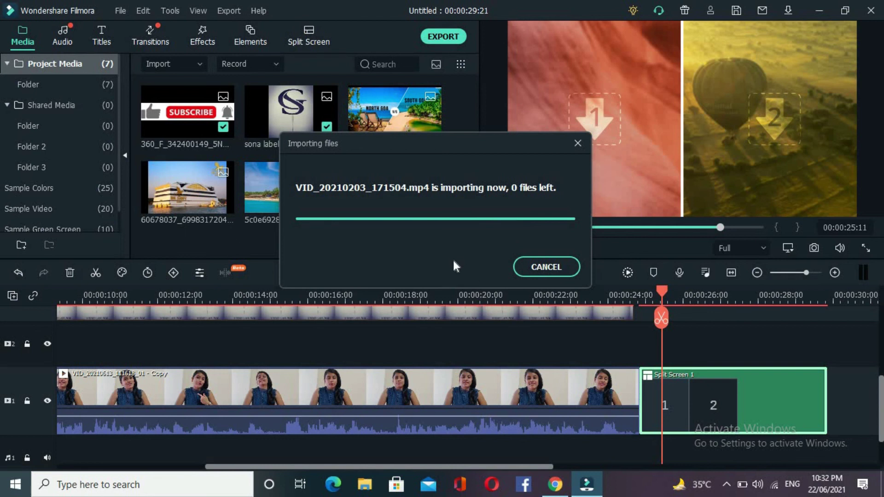
mouse_move(437, 64)
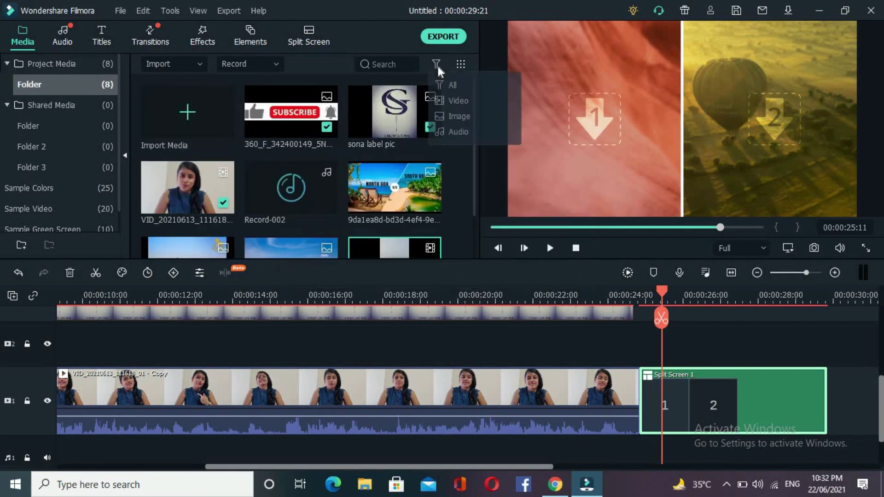
click(444, 97)
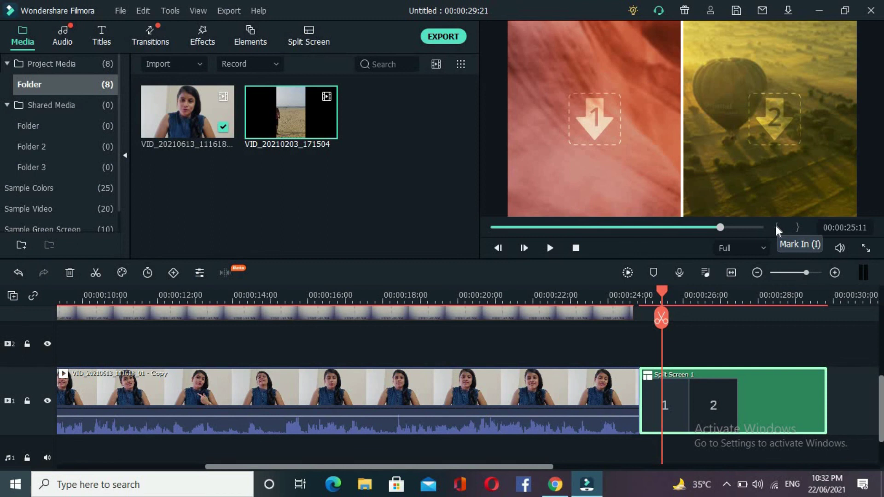
Step: Place VID_20210203_171504 in pane 1 of the split screen and adjust its zoom until it fills the pane
click(571, 148)
drag(281, 114, 569, 133)
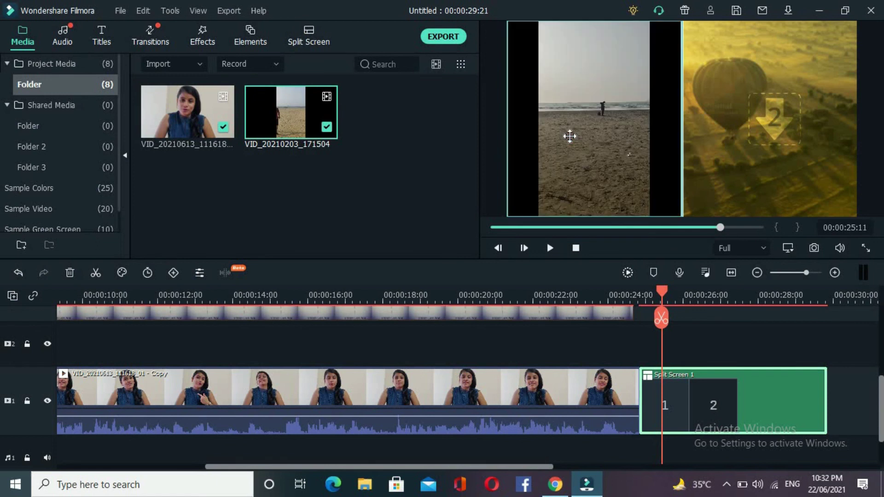
click(613, 151)
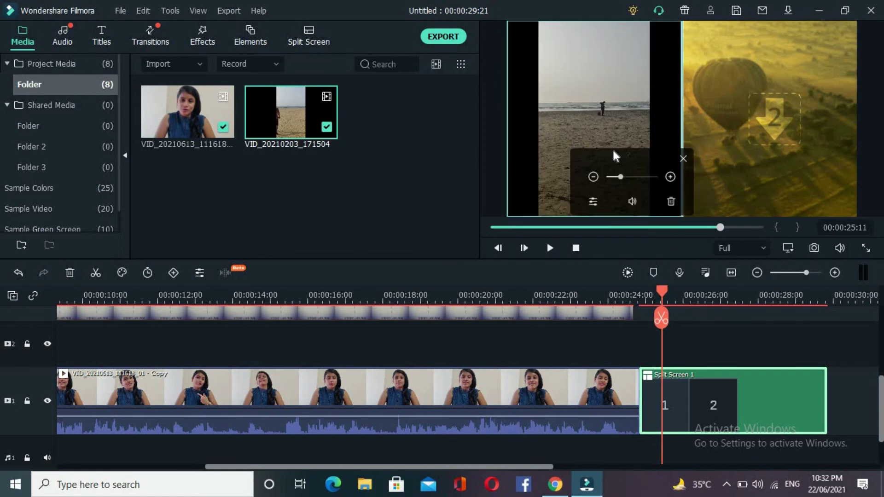
click(670, 177)
drag(602, 115, 581, 182)
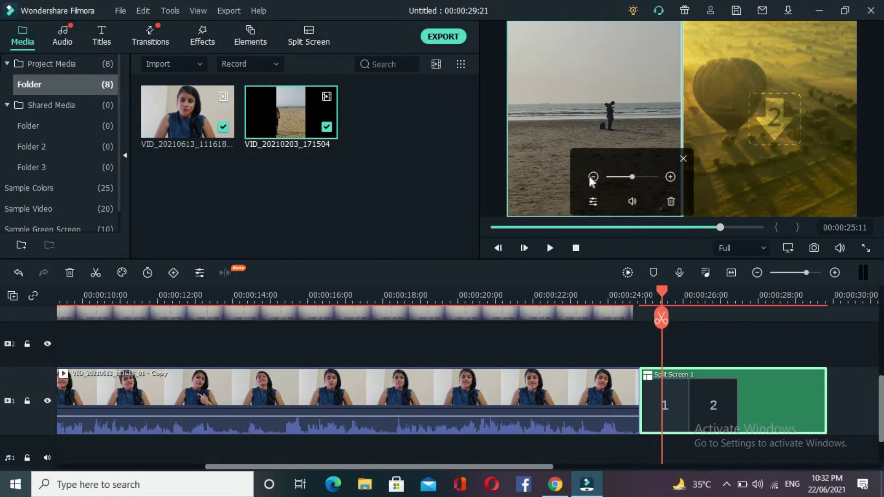
click(590, 177)
click(590, 177)
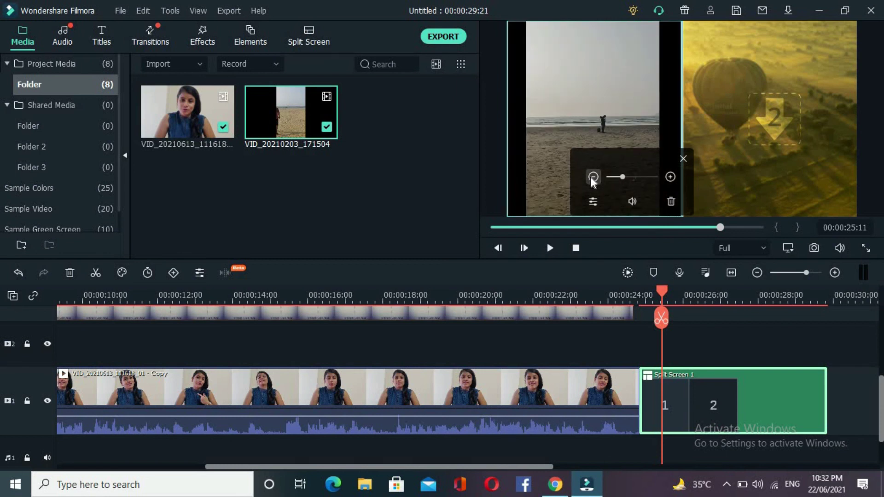
click(592, 177)
click(672, 178)
click(673, 178)
click(673, 178)
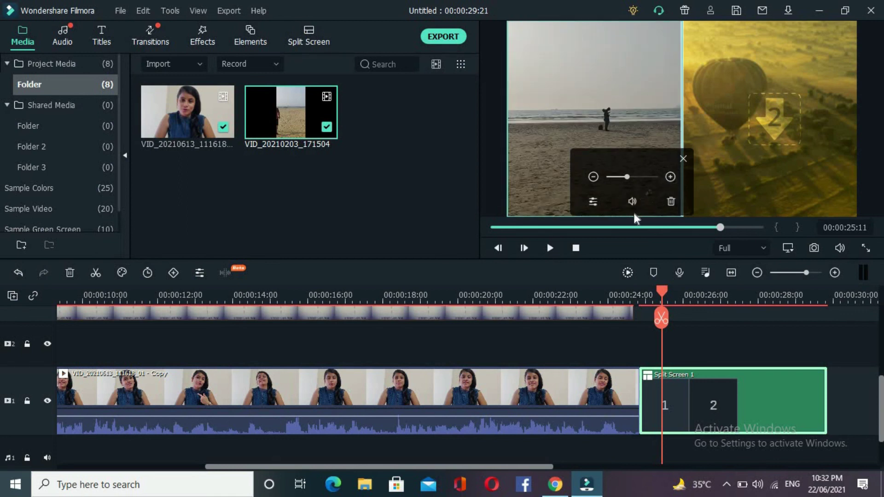
Step: Remove the beach video from pane 1 and delete the split screen from the timeline
click(671, 203)
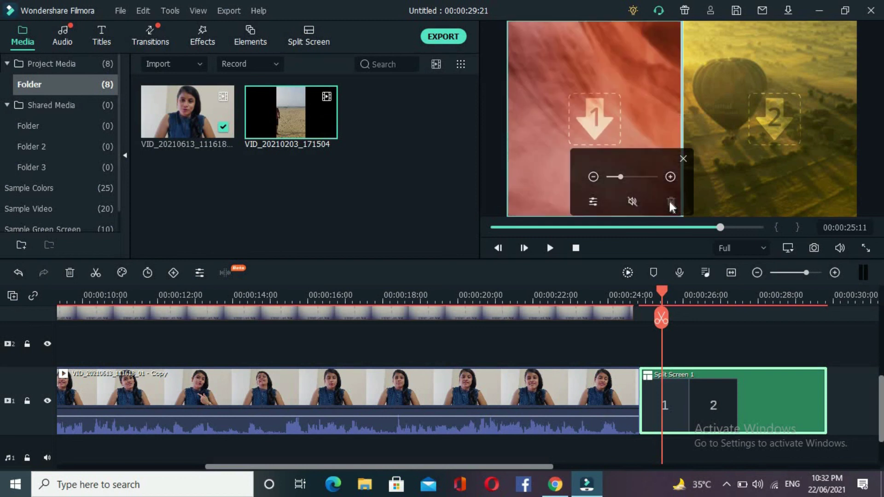
right_click(717, 403)
click(703, 63)
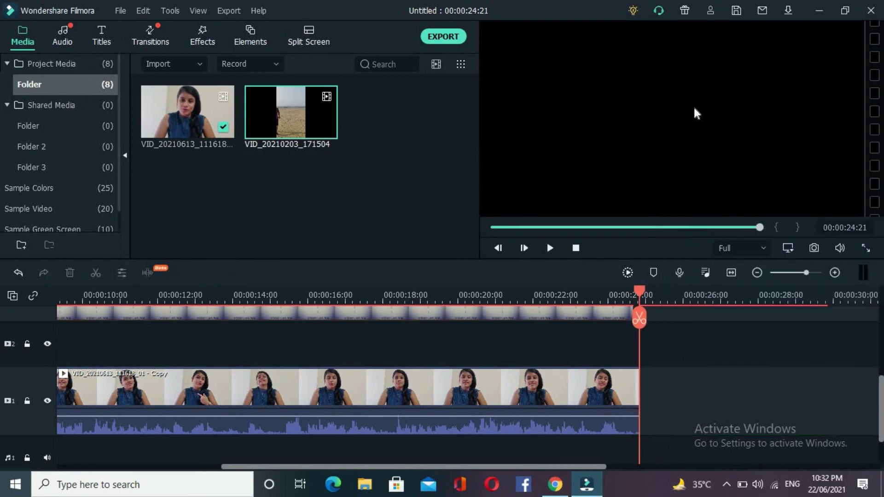
Step: Return the playhead to the timeline's start, begin a preview render for smooth playback, and cancel it partway
drag(641, 286, 59, 355)
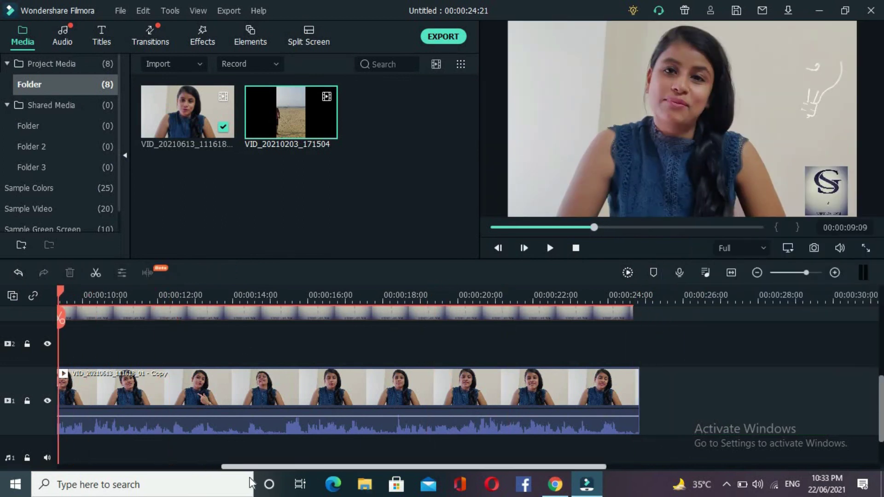
drag(313, 466, 106, 469)
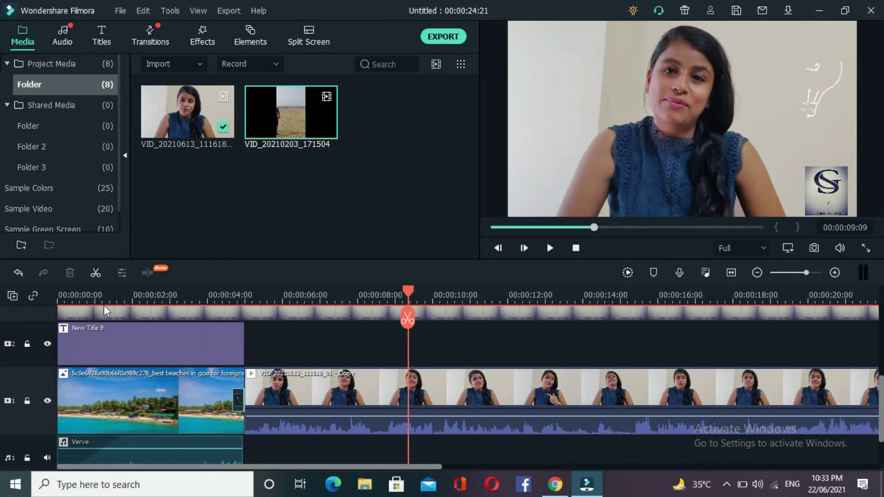
click(62, 305)
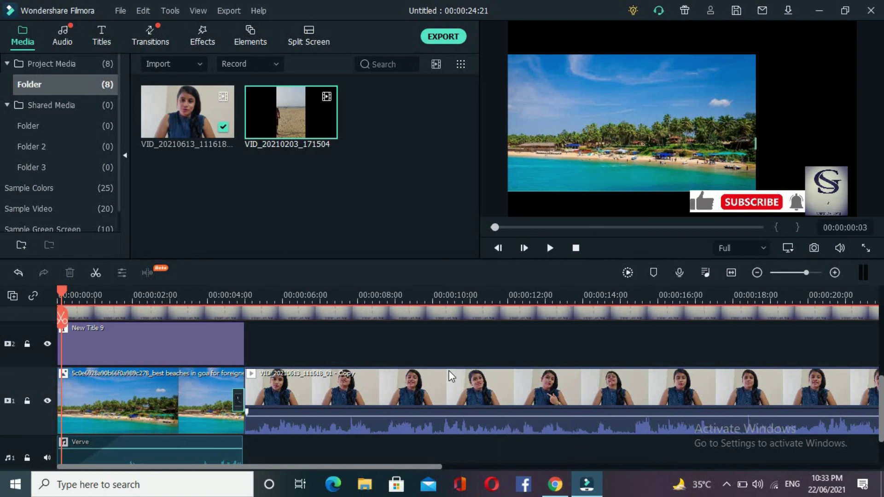
click(627, 273)
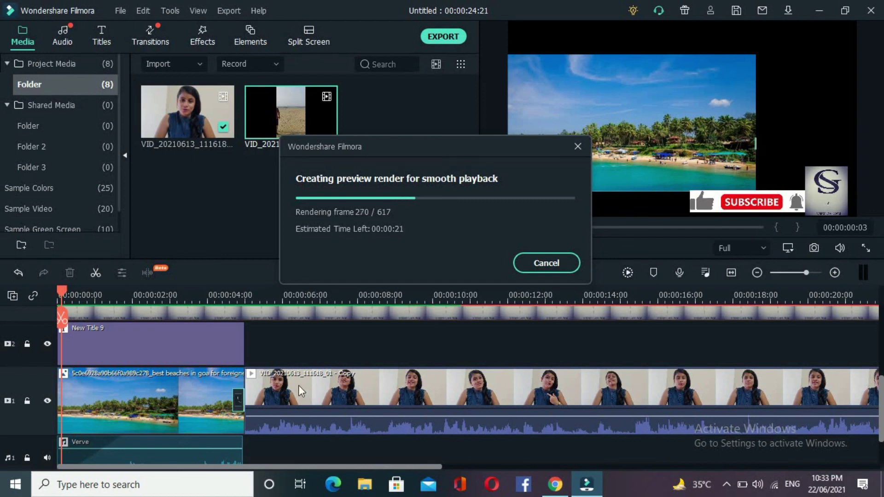
click(577, 147)
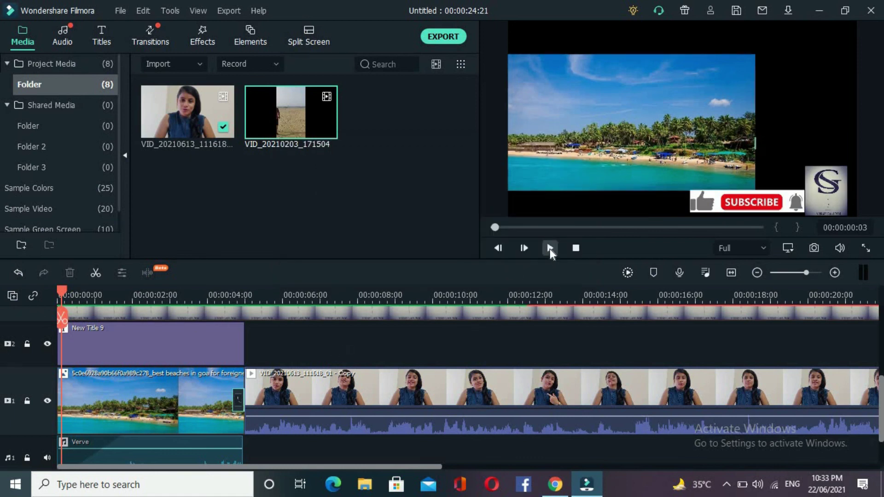
Step: Play the edit from the start and pause it at about 00:00:09:14, where the light bulb element shows
scroll(634, 322, down, 1)
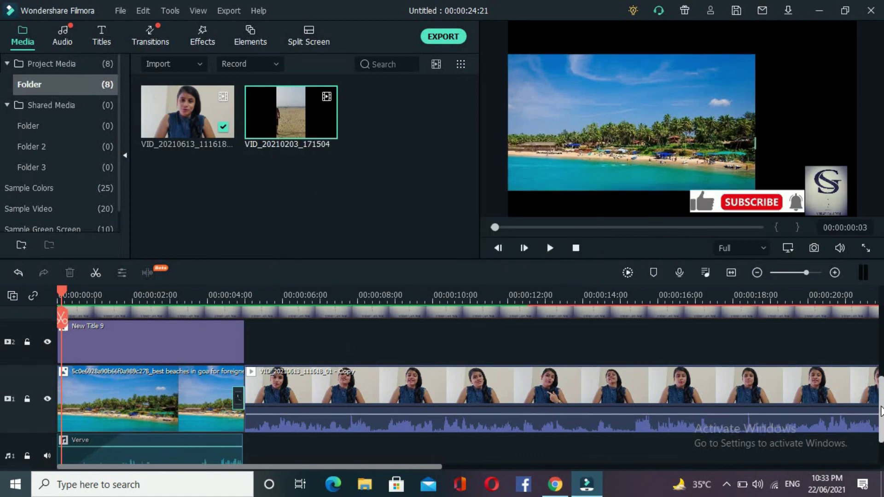
click(550, 247)
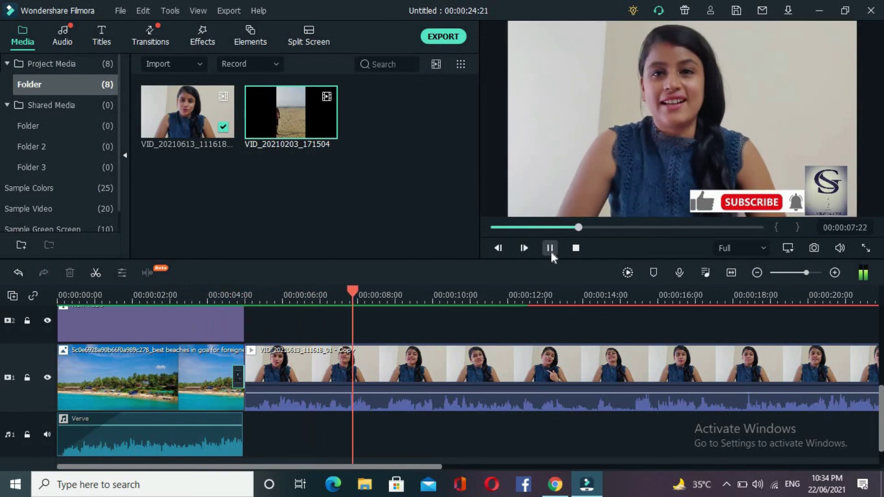
click(550, 251)
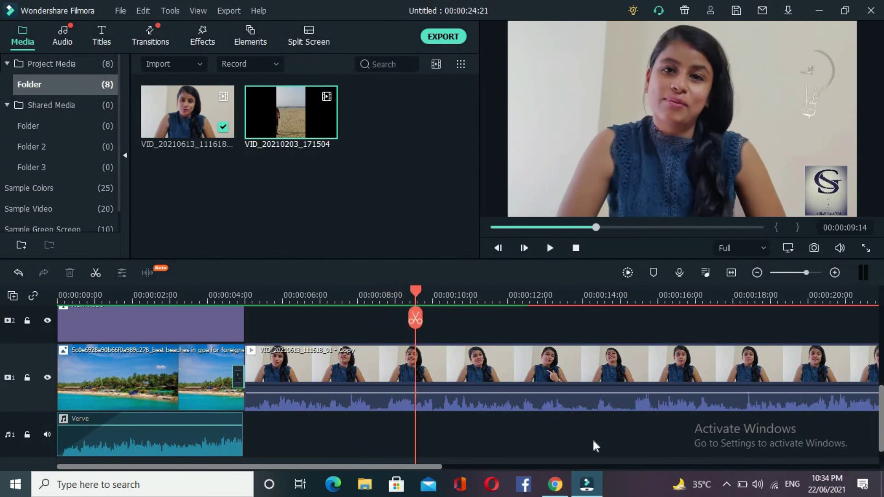
Step: Return the playhead to the timeline's start, start exporting the Goa project to YouTube at 1920x1080, and abort the conversion
drag(413, 289, 56, 324)
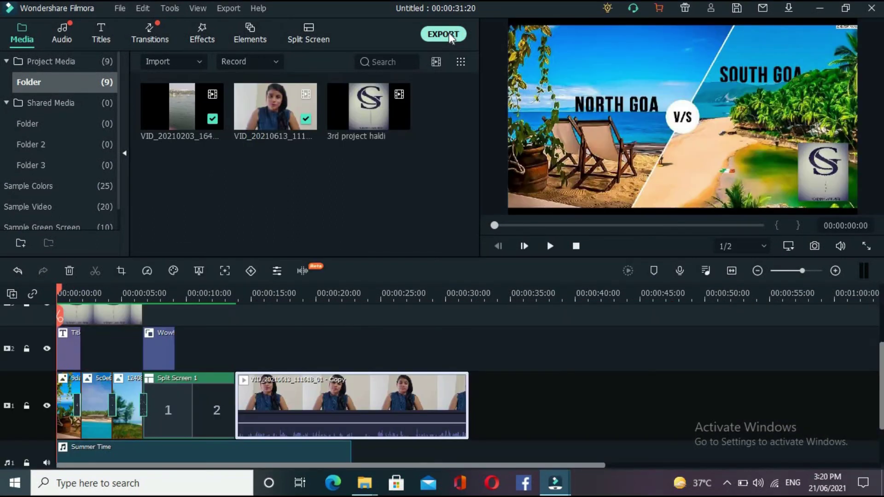
click(448, 32)
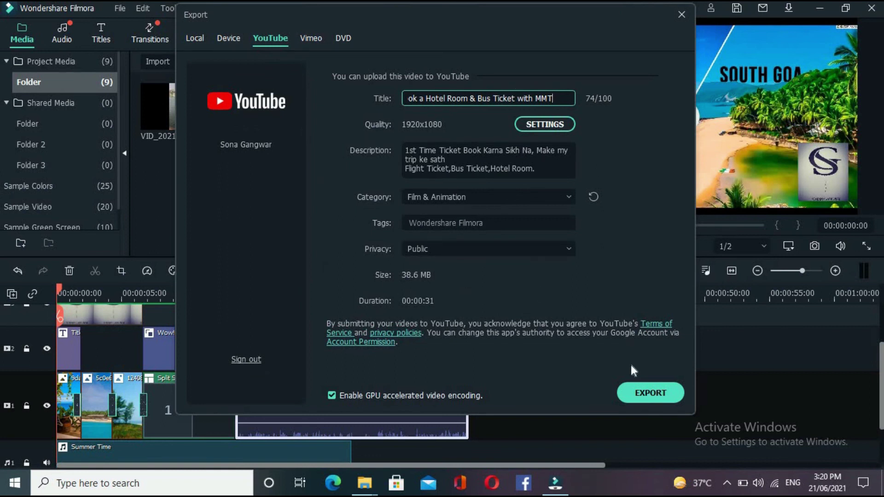
click(640, 385)
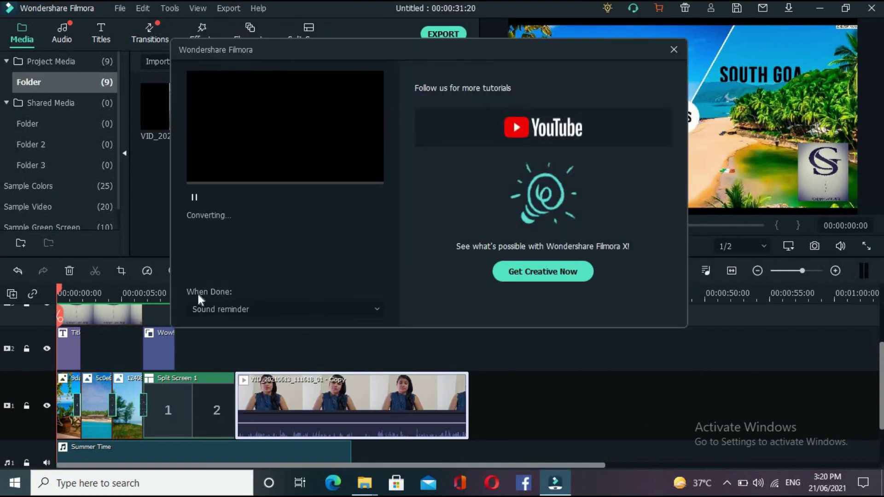
click(673, 50)
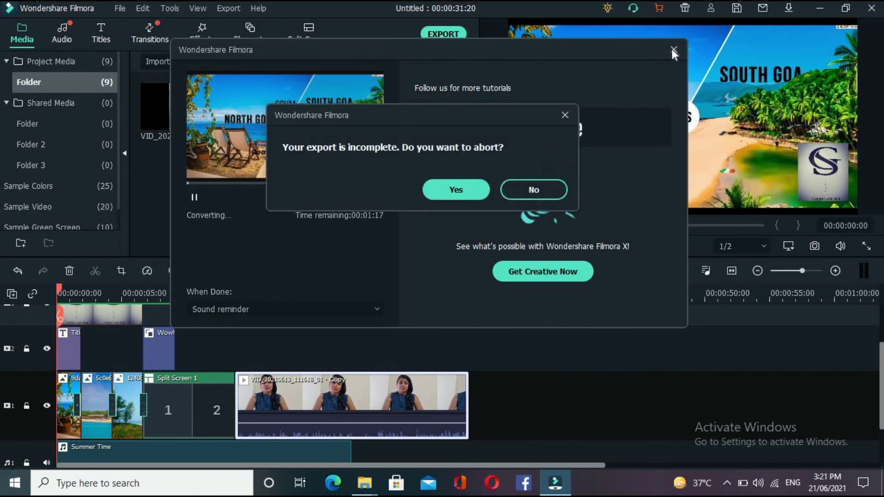
click(455, 191)
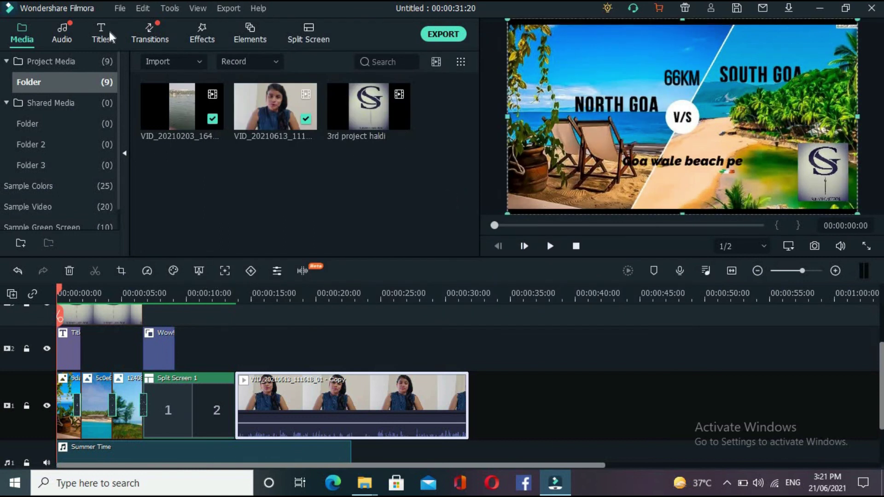
Step: Start the upload to YouTube again through the upload command with the existing details, and abort the incomplete export
click(219, 8)
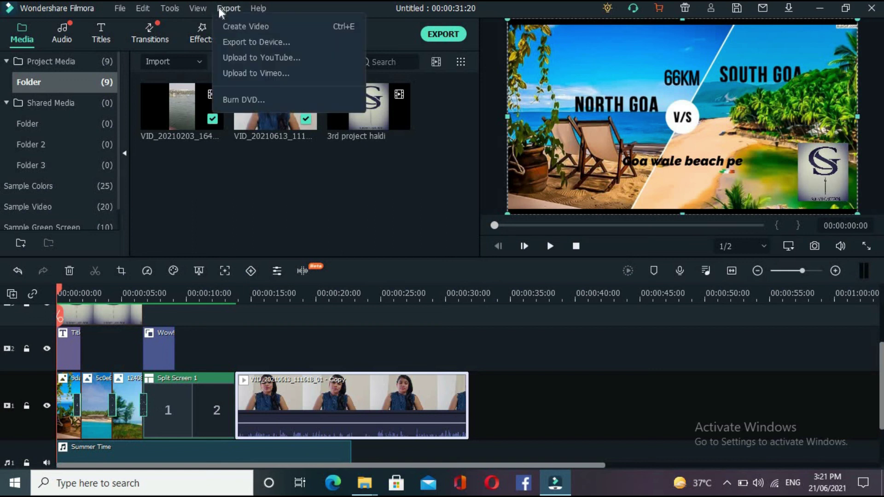
click(248, 57)
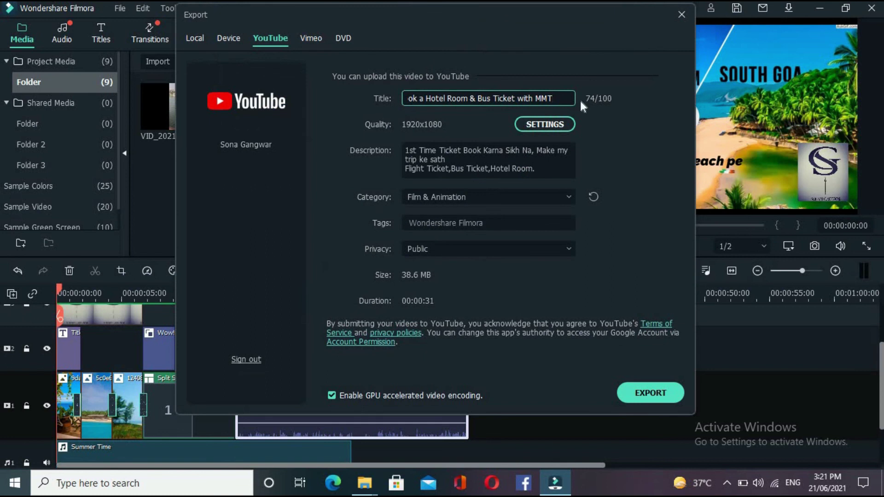
click(641, 390)
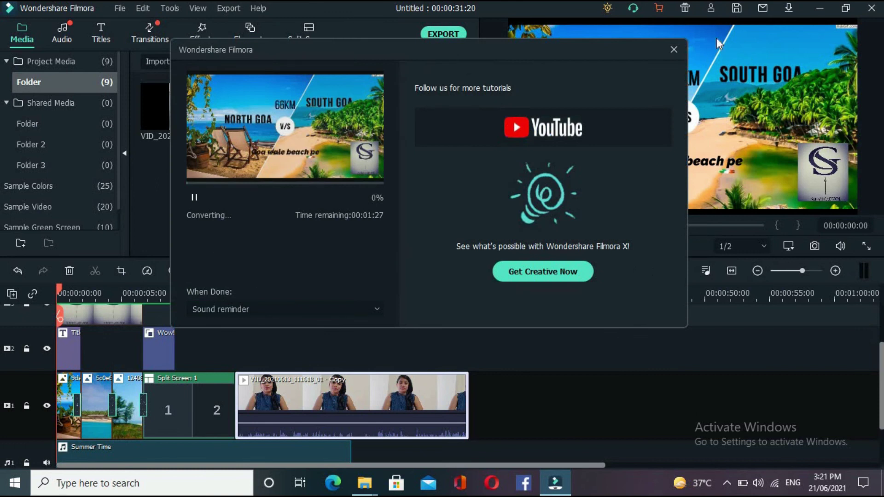
click(674, 49)
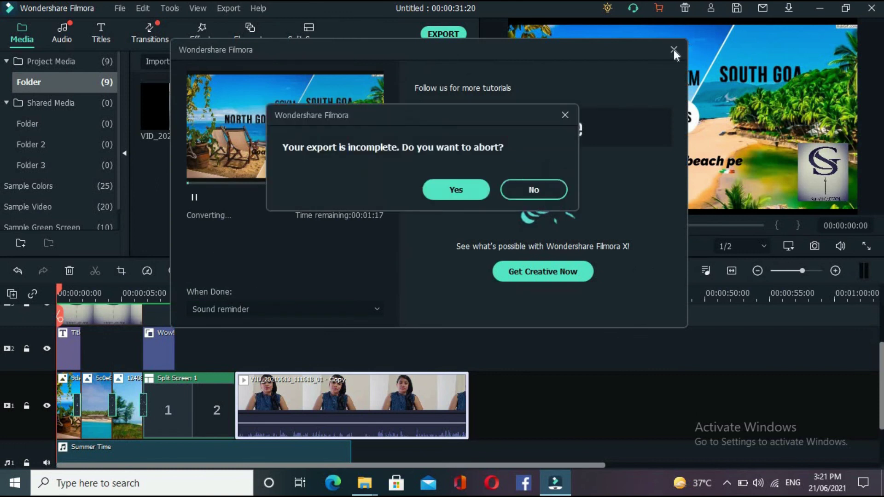
click(444, 185)
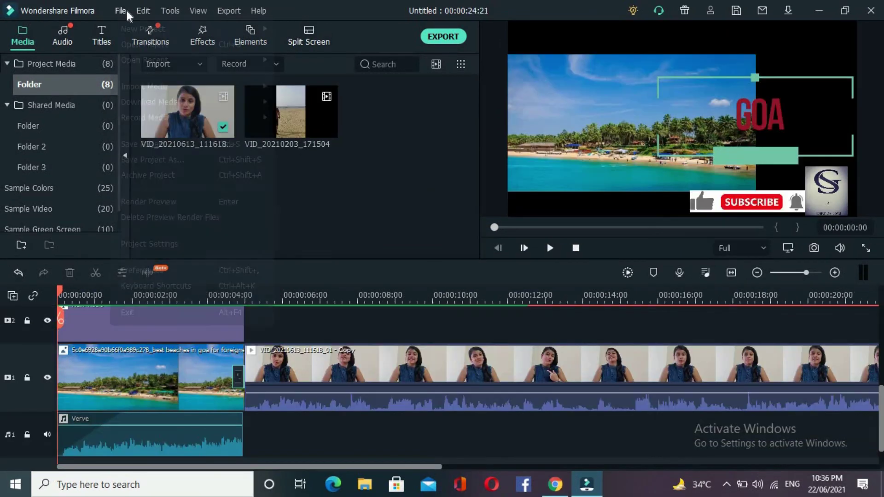
Step: Open the command for importing media files into the project, without adding any file
click(122, 9)
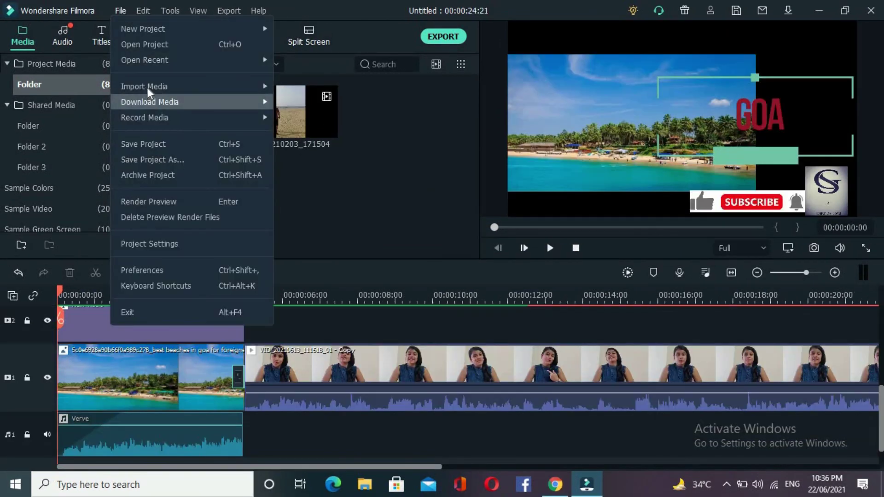
mouse_move(147, 87)
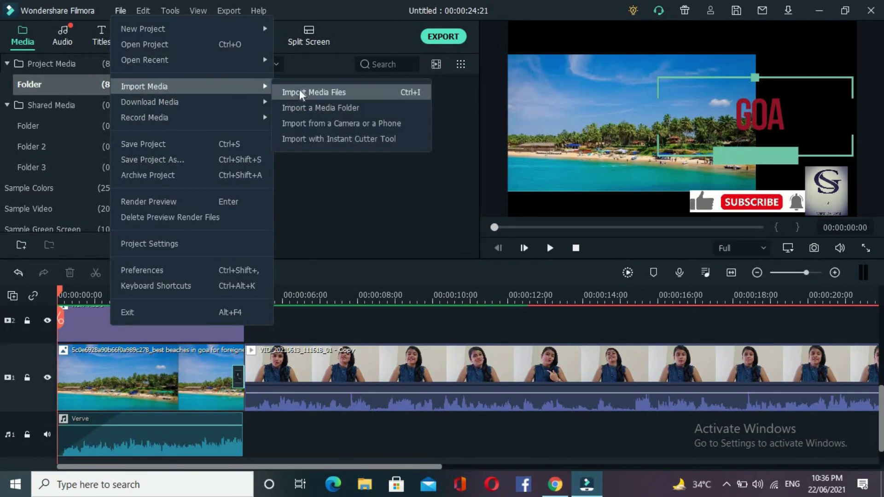
click(297, 91)
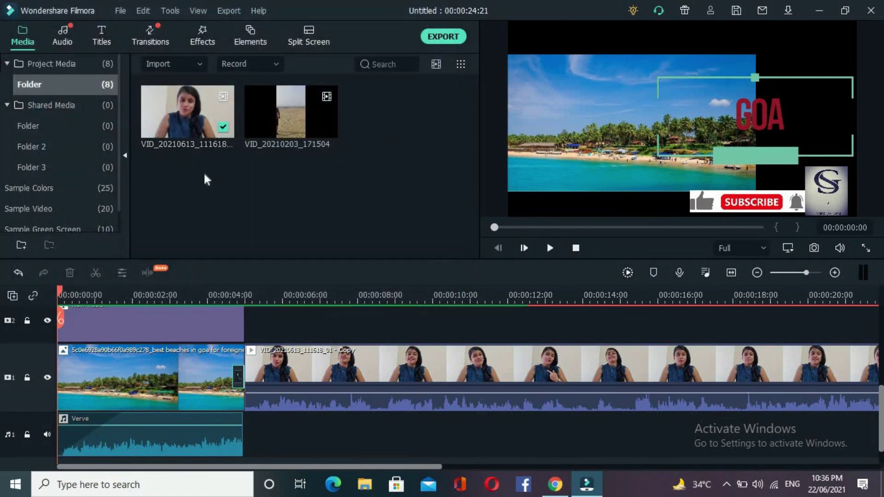
Step: Play the Goa edit from the beginning of the timeline
mouse_move(186, 437)
click(549, 249)
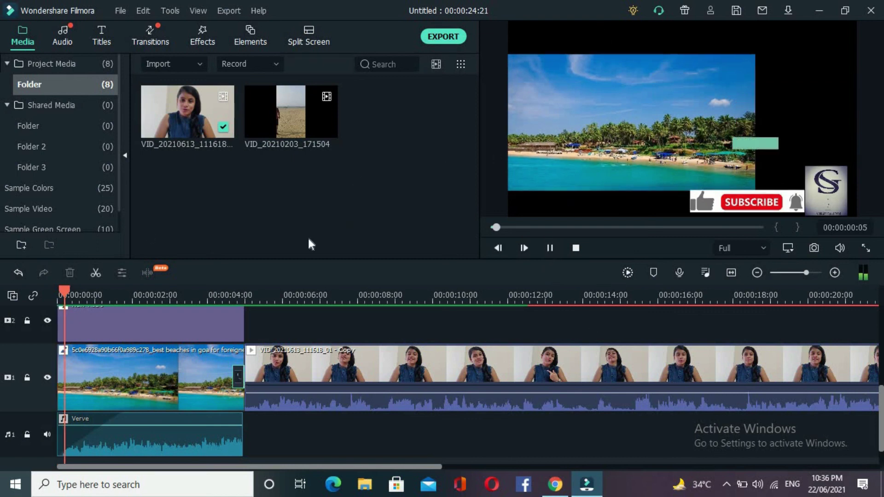